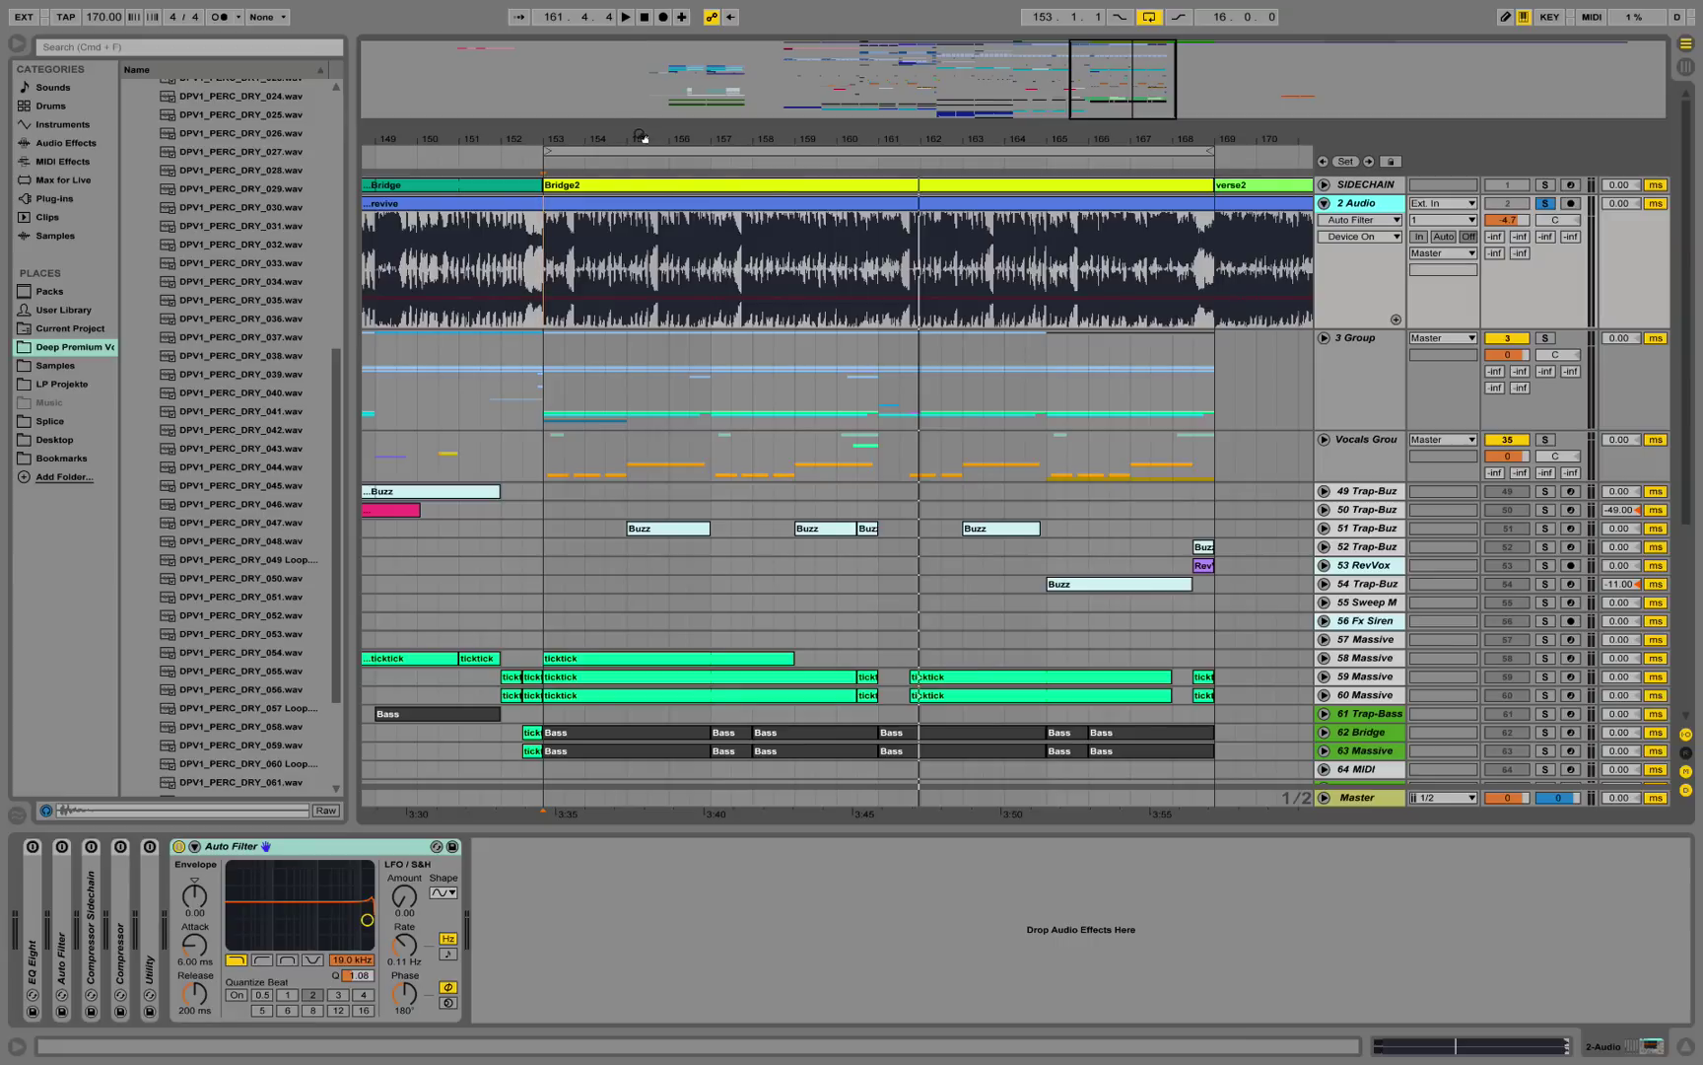
# - Zoom in on the Bridge2 section and audition the song from bar 153
pyautogui.moveTo(638, 135); pyautogui.dragTo(491, 173)
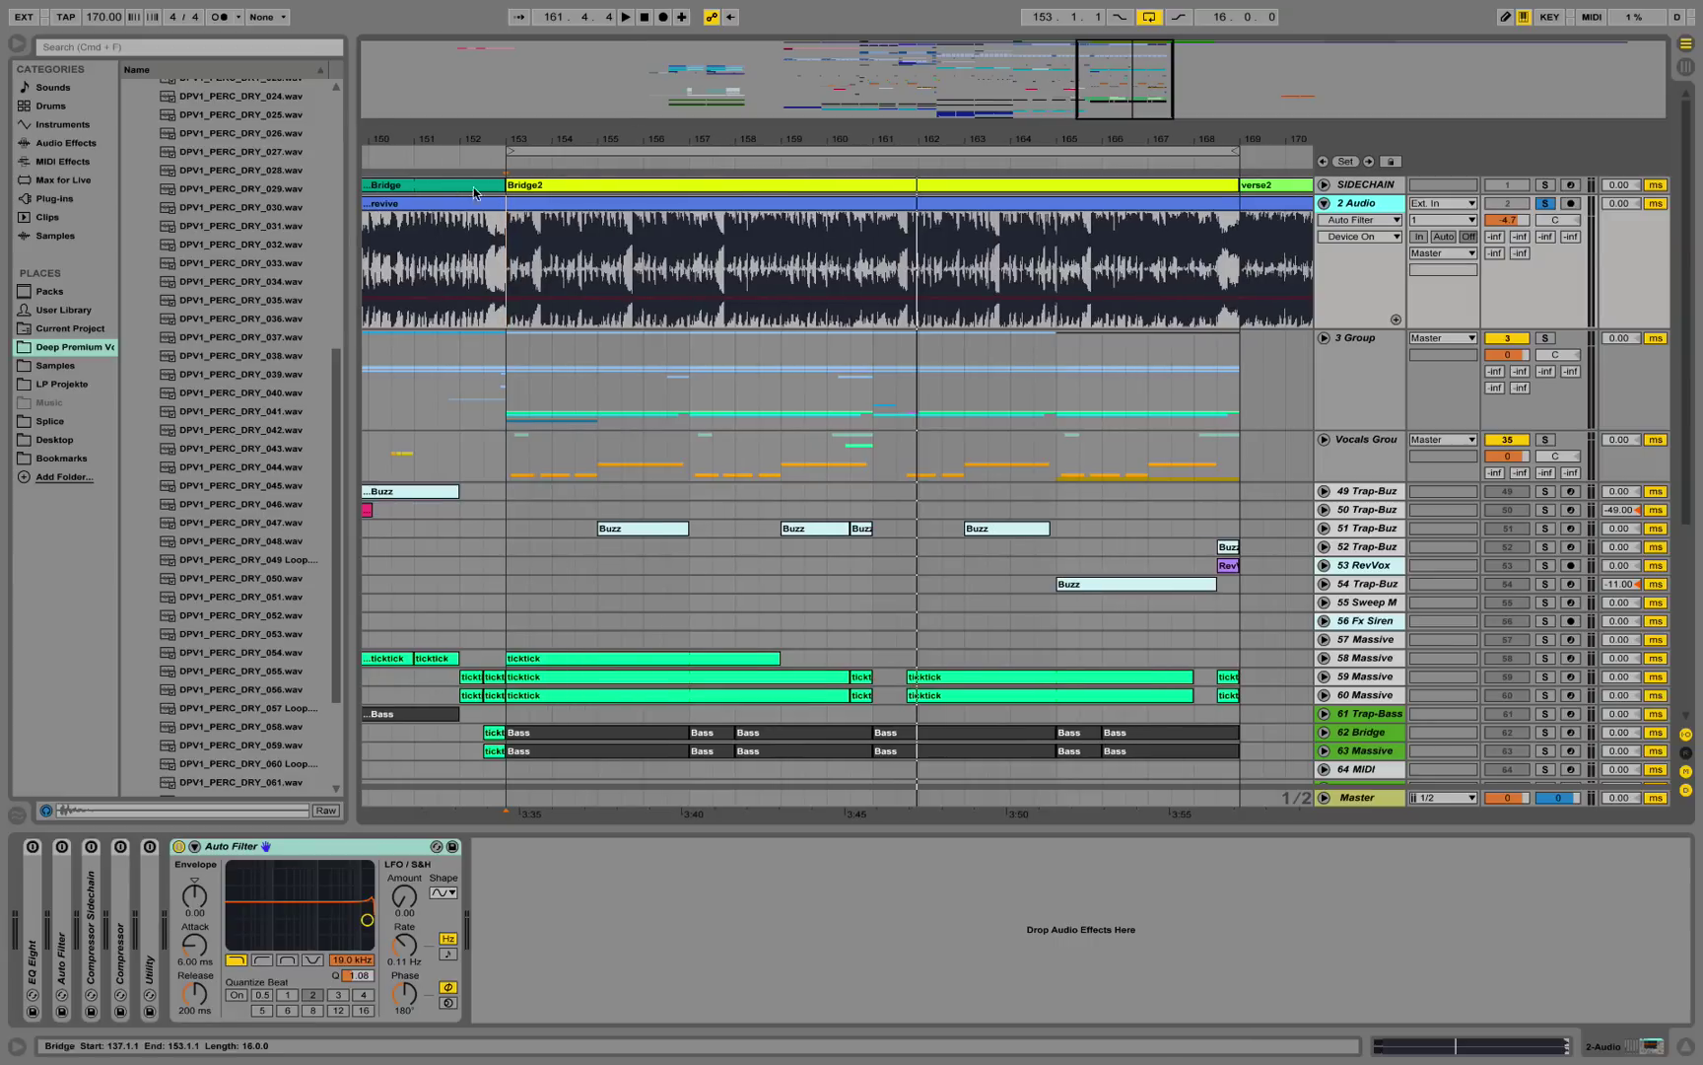
pyautogui.click(502, 159)
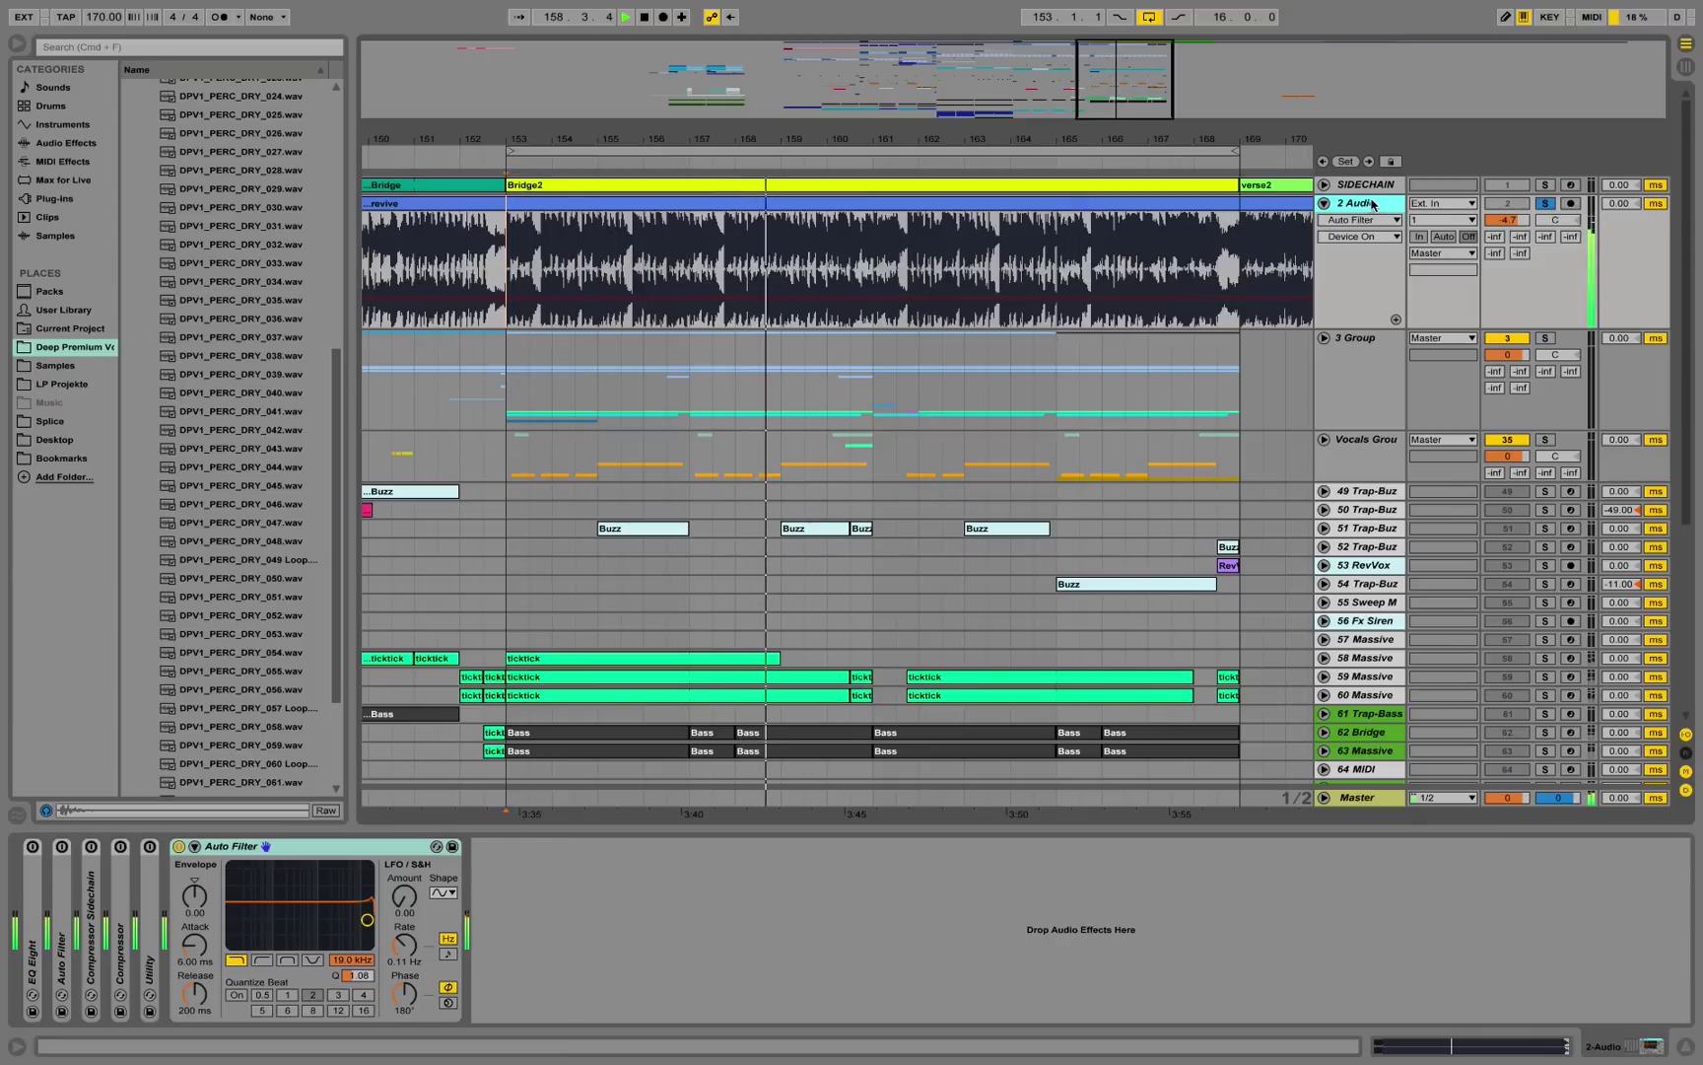
pyautogui.press('space')
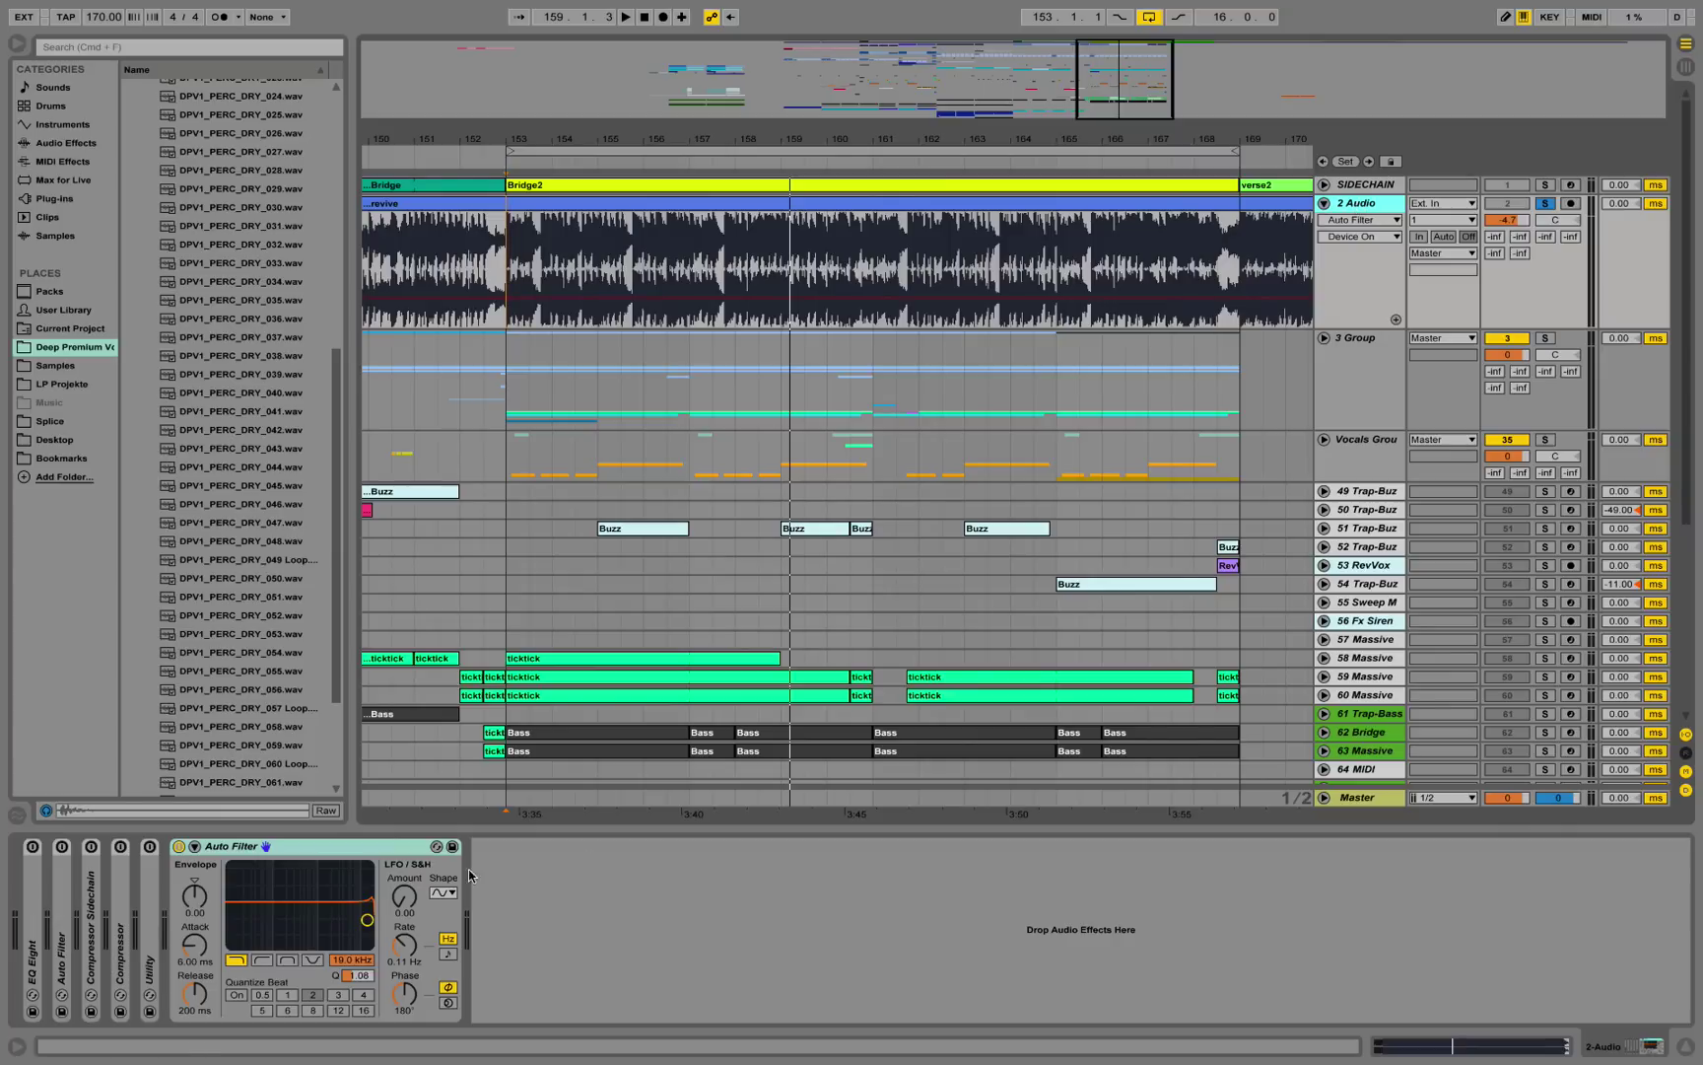
# - Switch the Auto Filter to band-pass, lower the cutoff to about 1 kHz, and play from bar 154
pyautogui.click(286, 960)
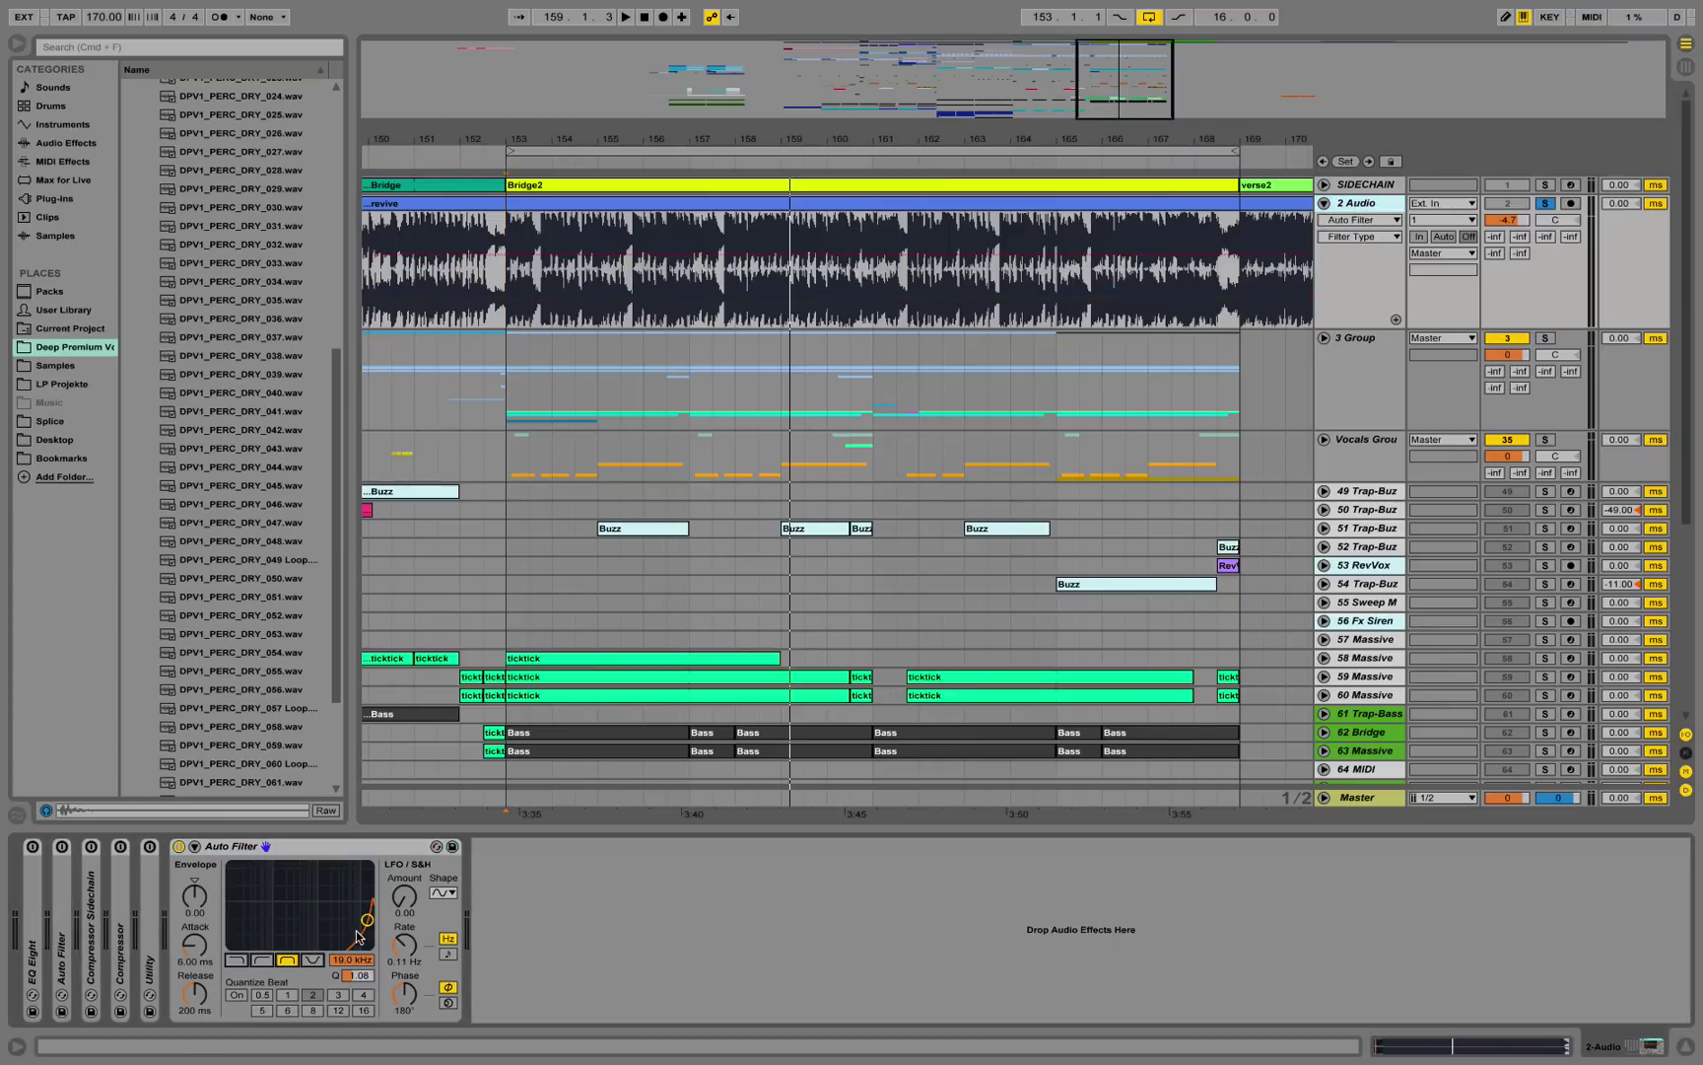
pyautogui.moveTo(362, 922); pyautogui.dragTo(307, 902)
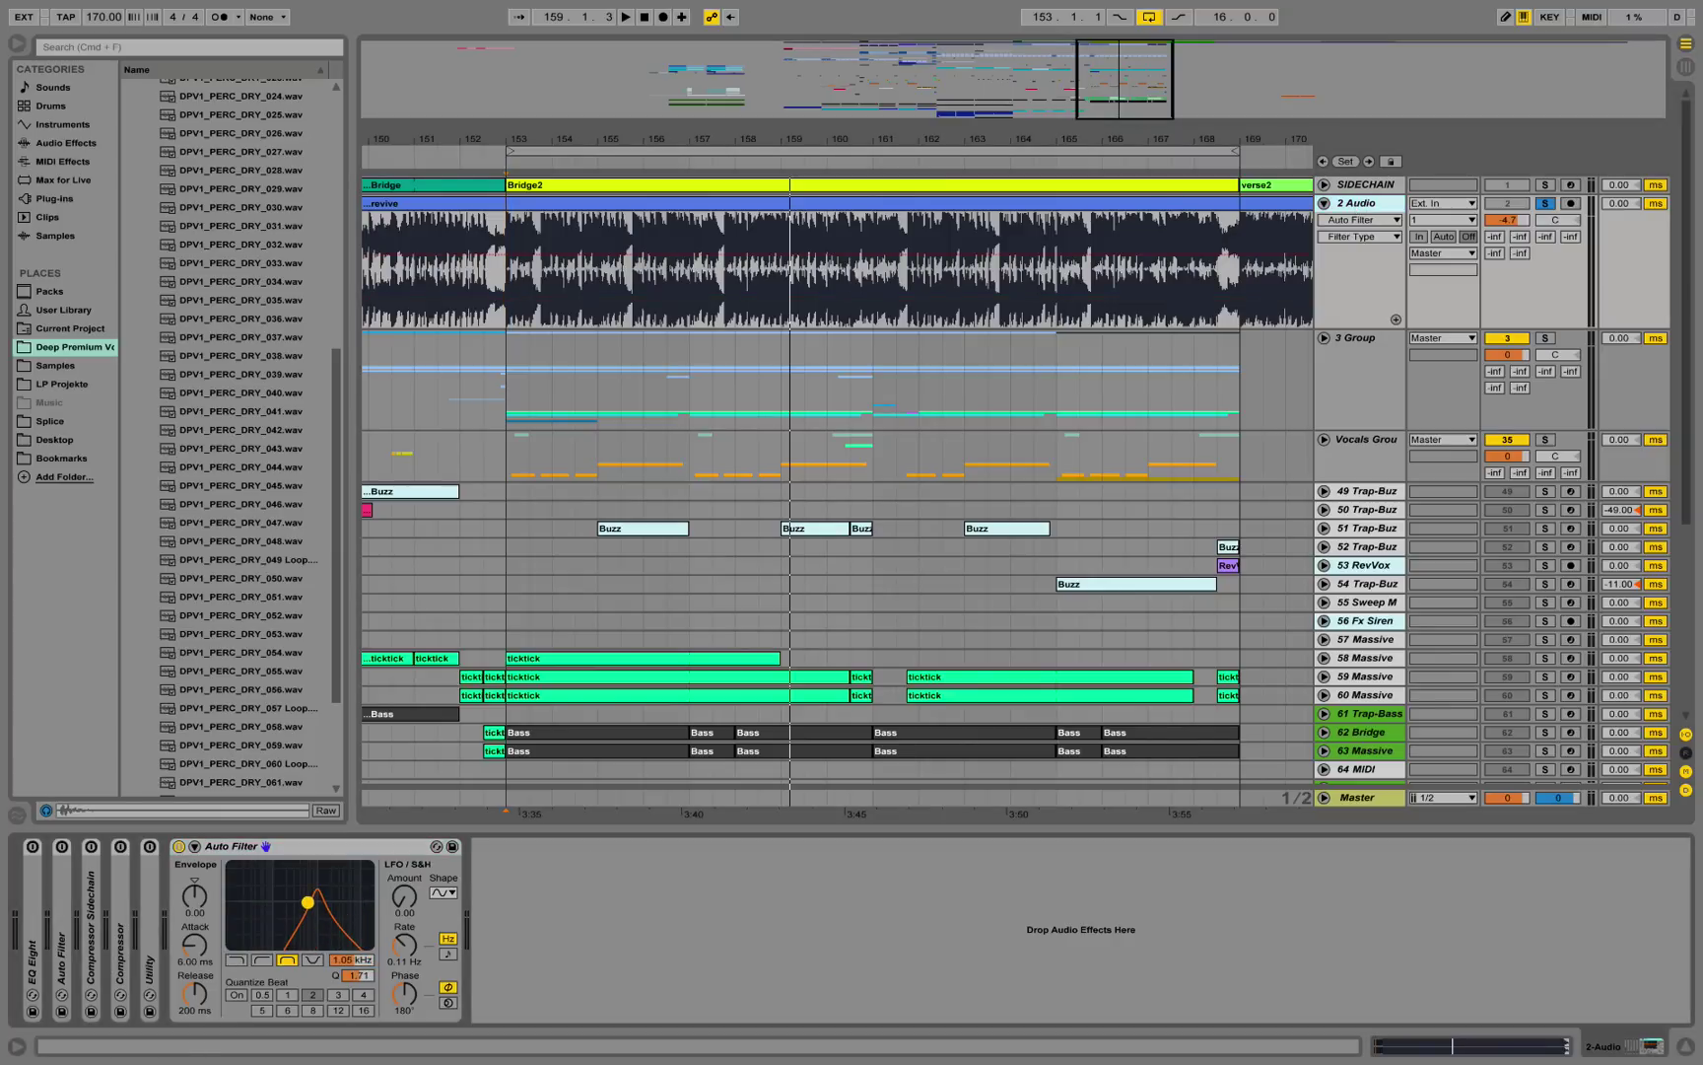
pyautogui.click(570, 161)
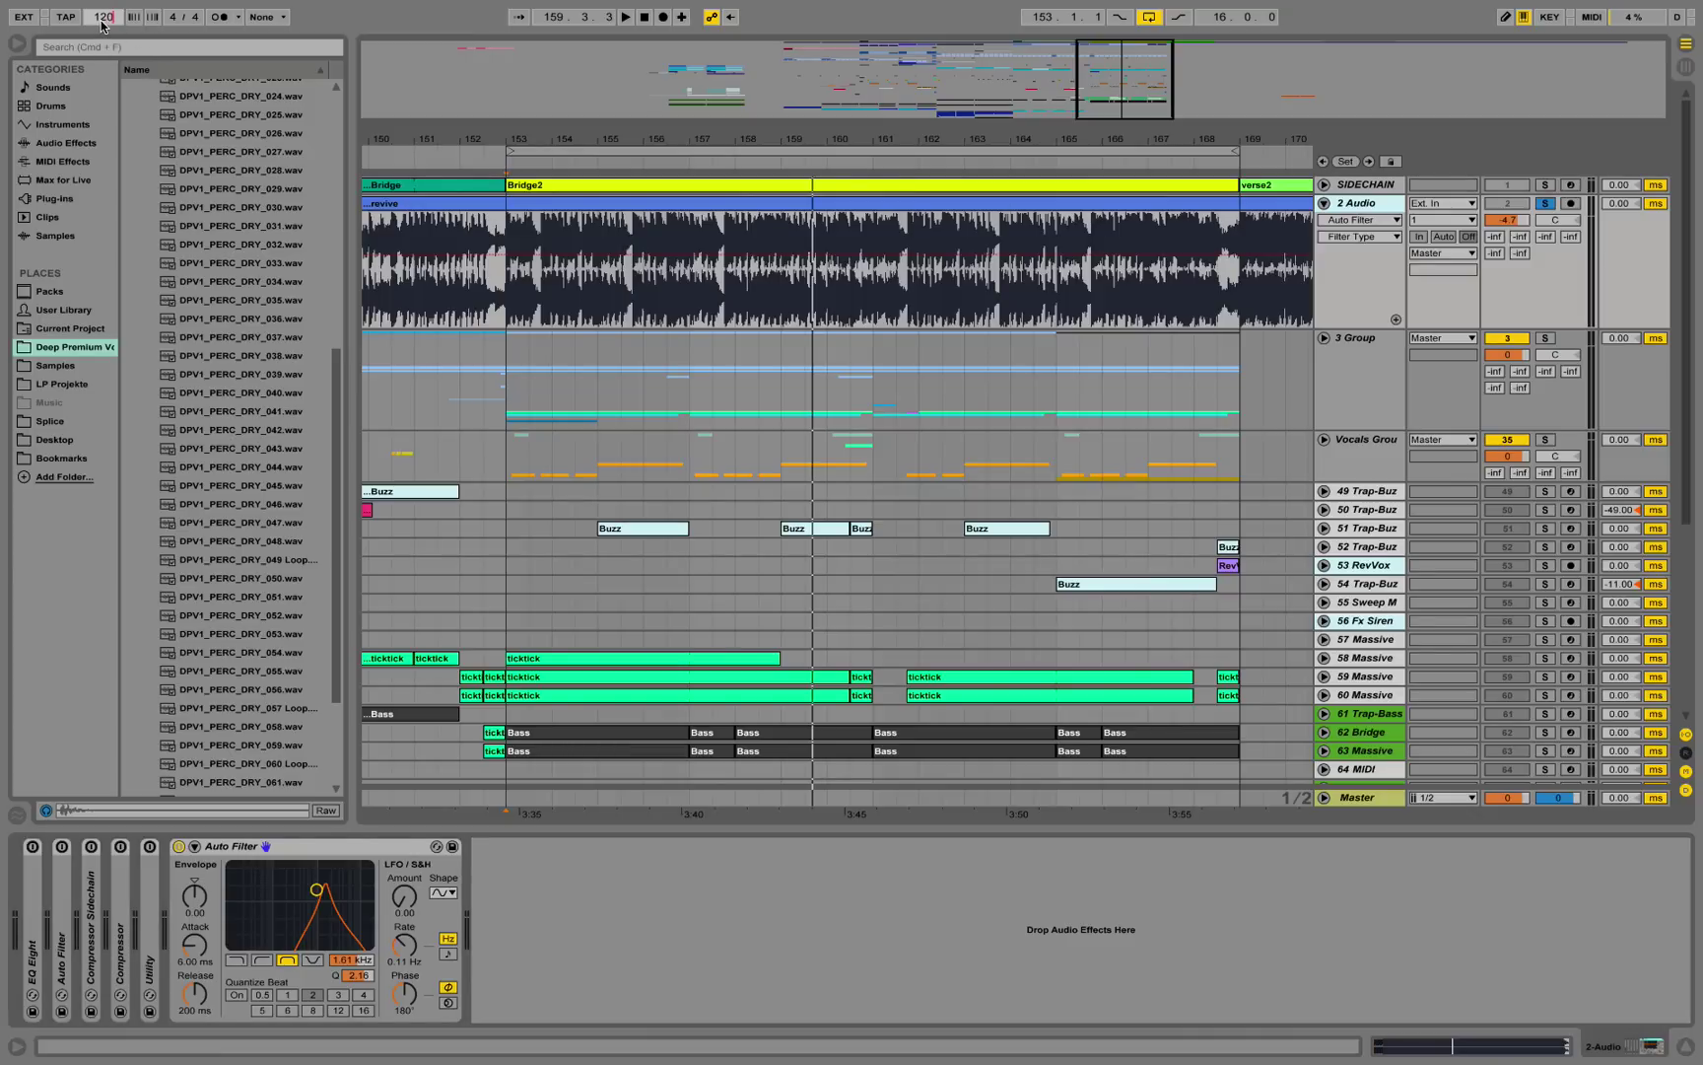
# - Confirm the 120 BPM tempo and audition the song from bar 153
pyautogui.press('Return')
pyautogui.press('space')
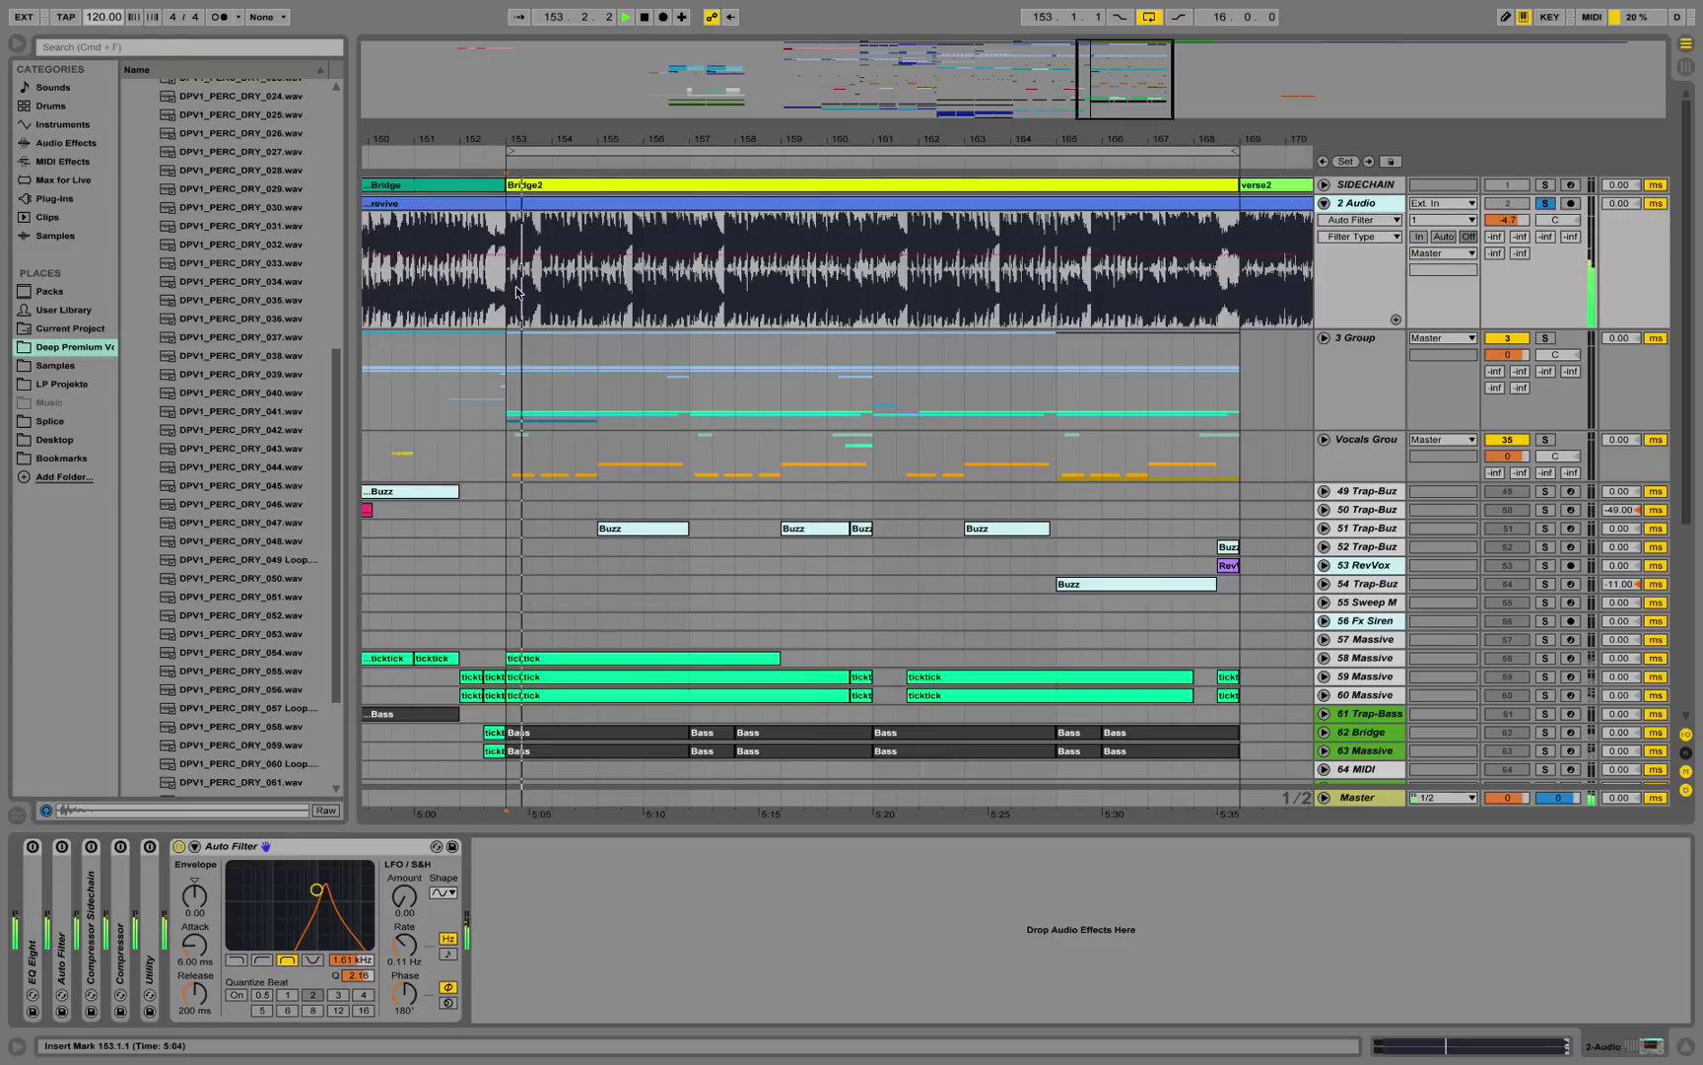
pyautogui.scroll(10, 555, 141)
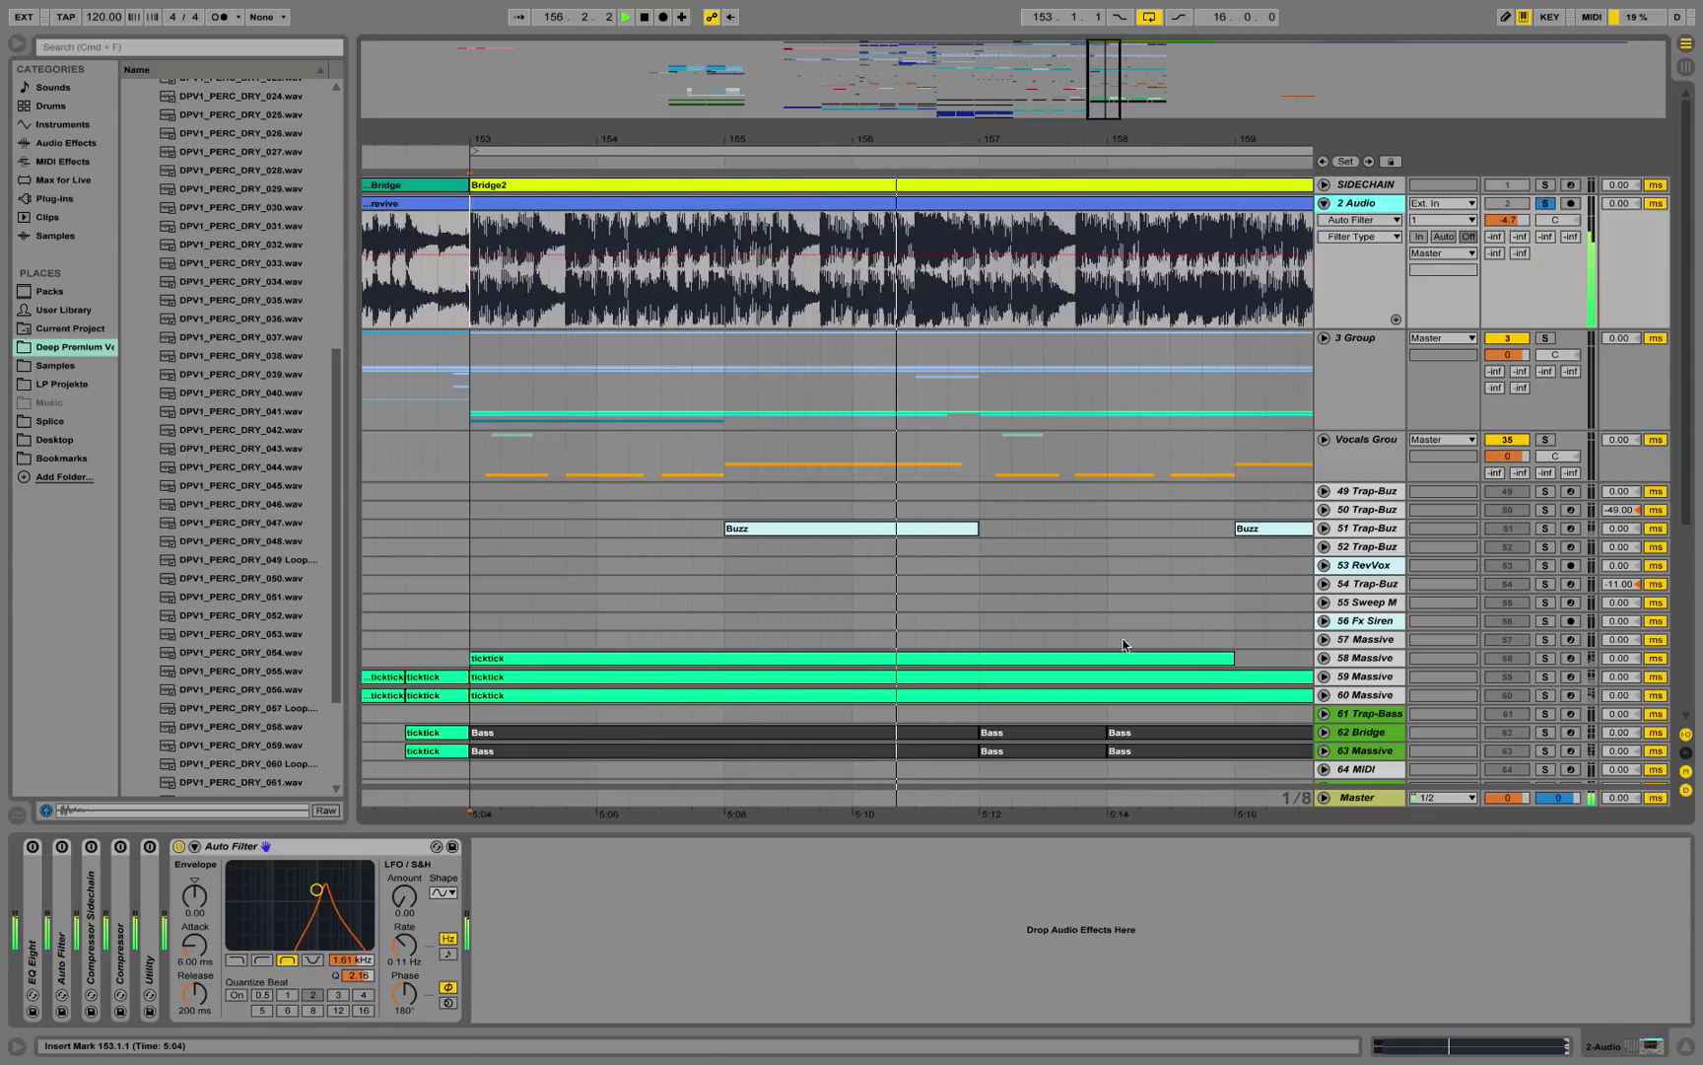
pyautogui.press('space')
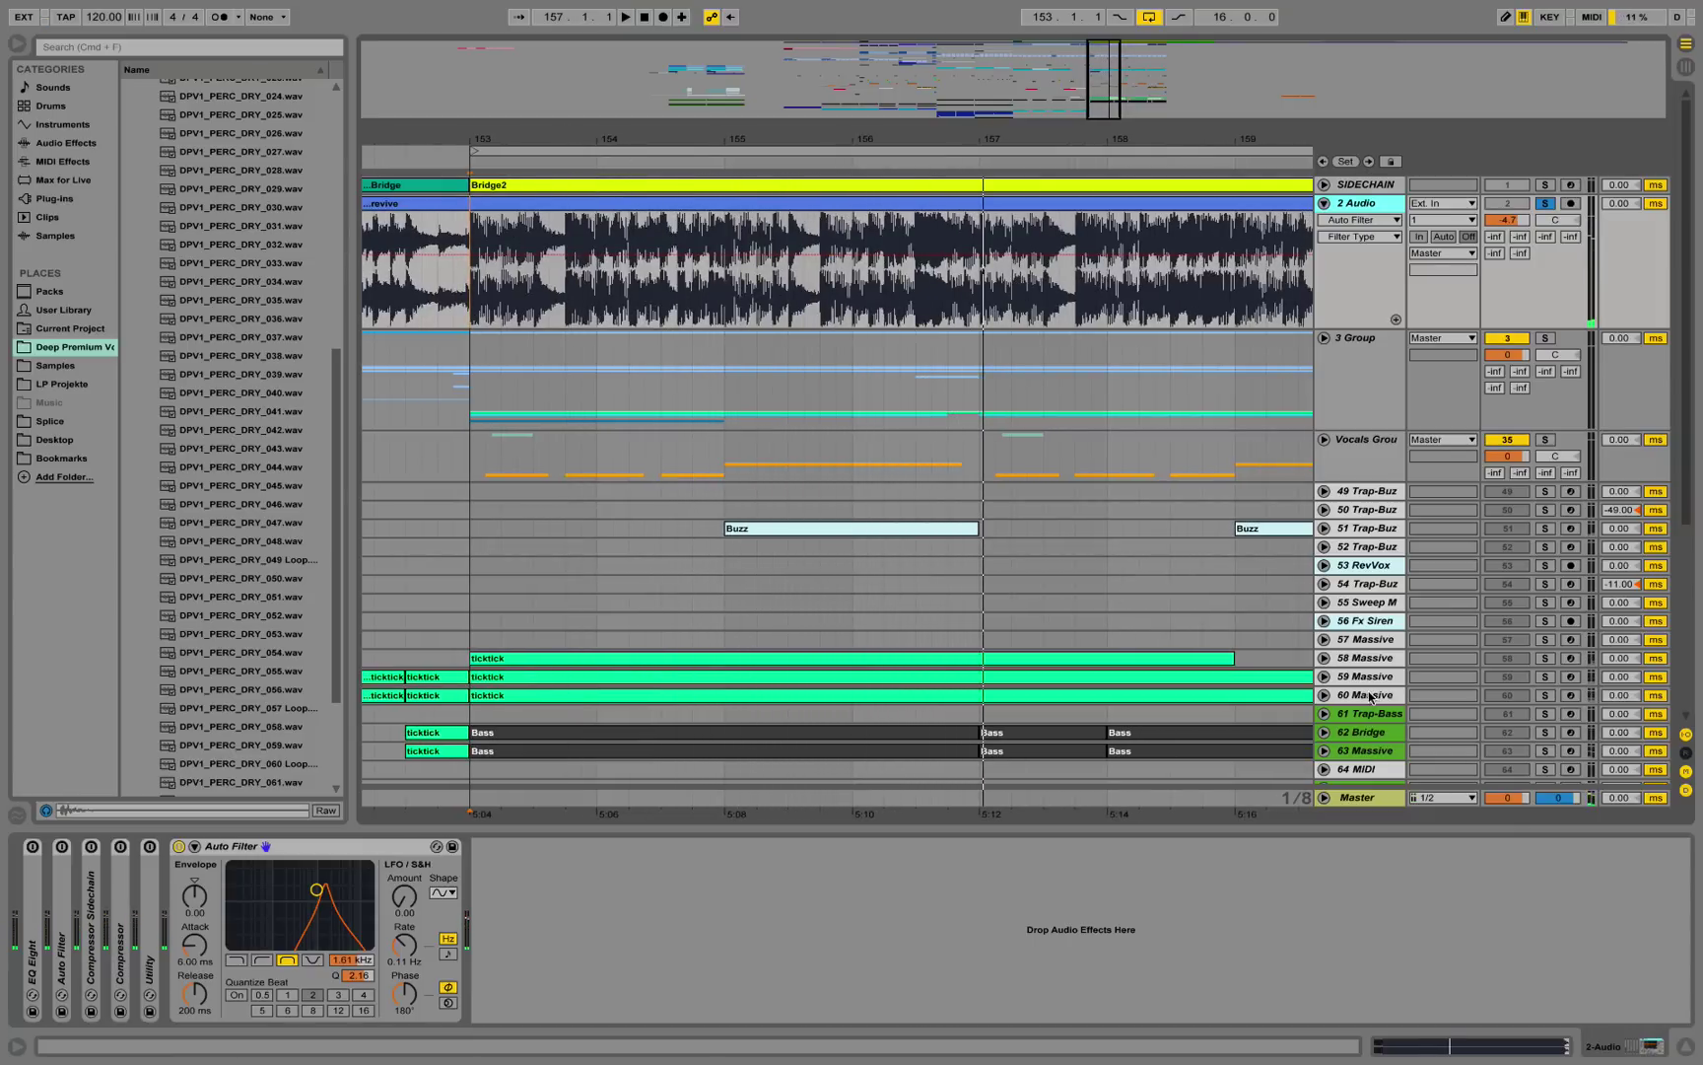
# - Expand the 58 Massive track and solo it
pyautogui.click(1325, 659)
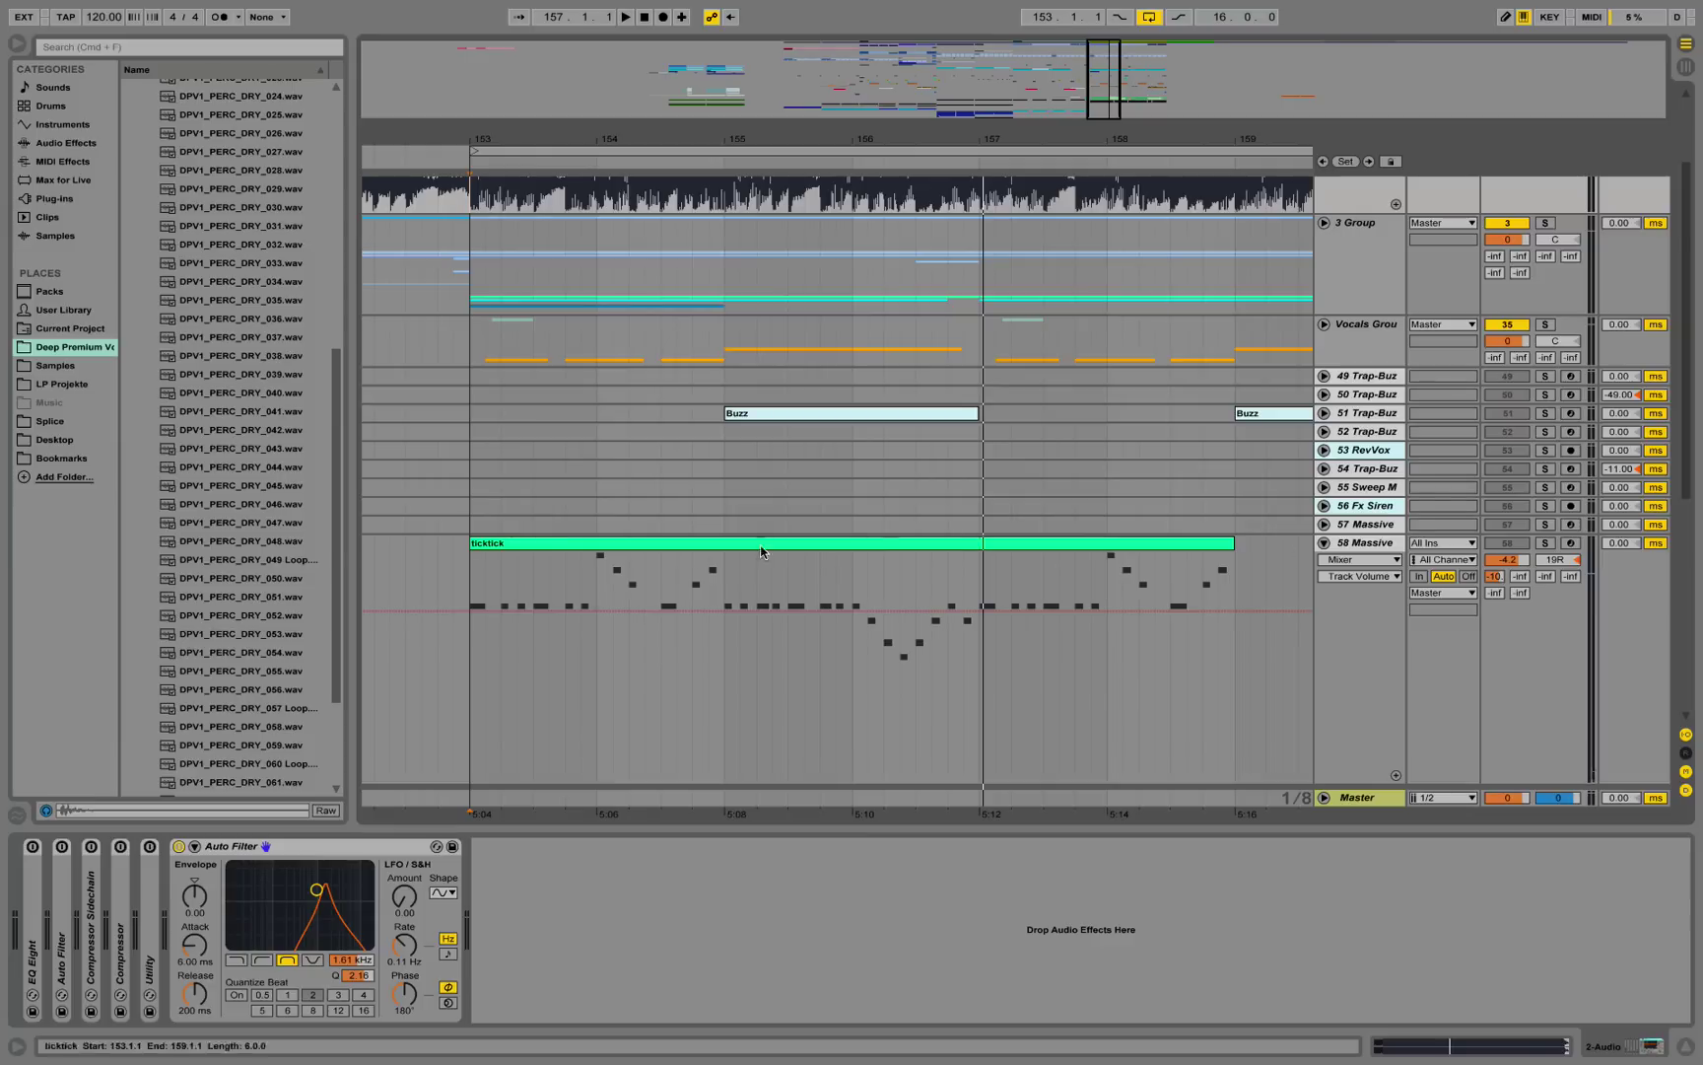
pyautogui.click(1545, 544)
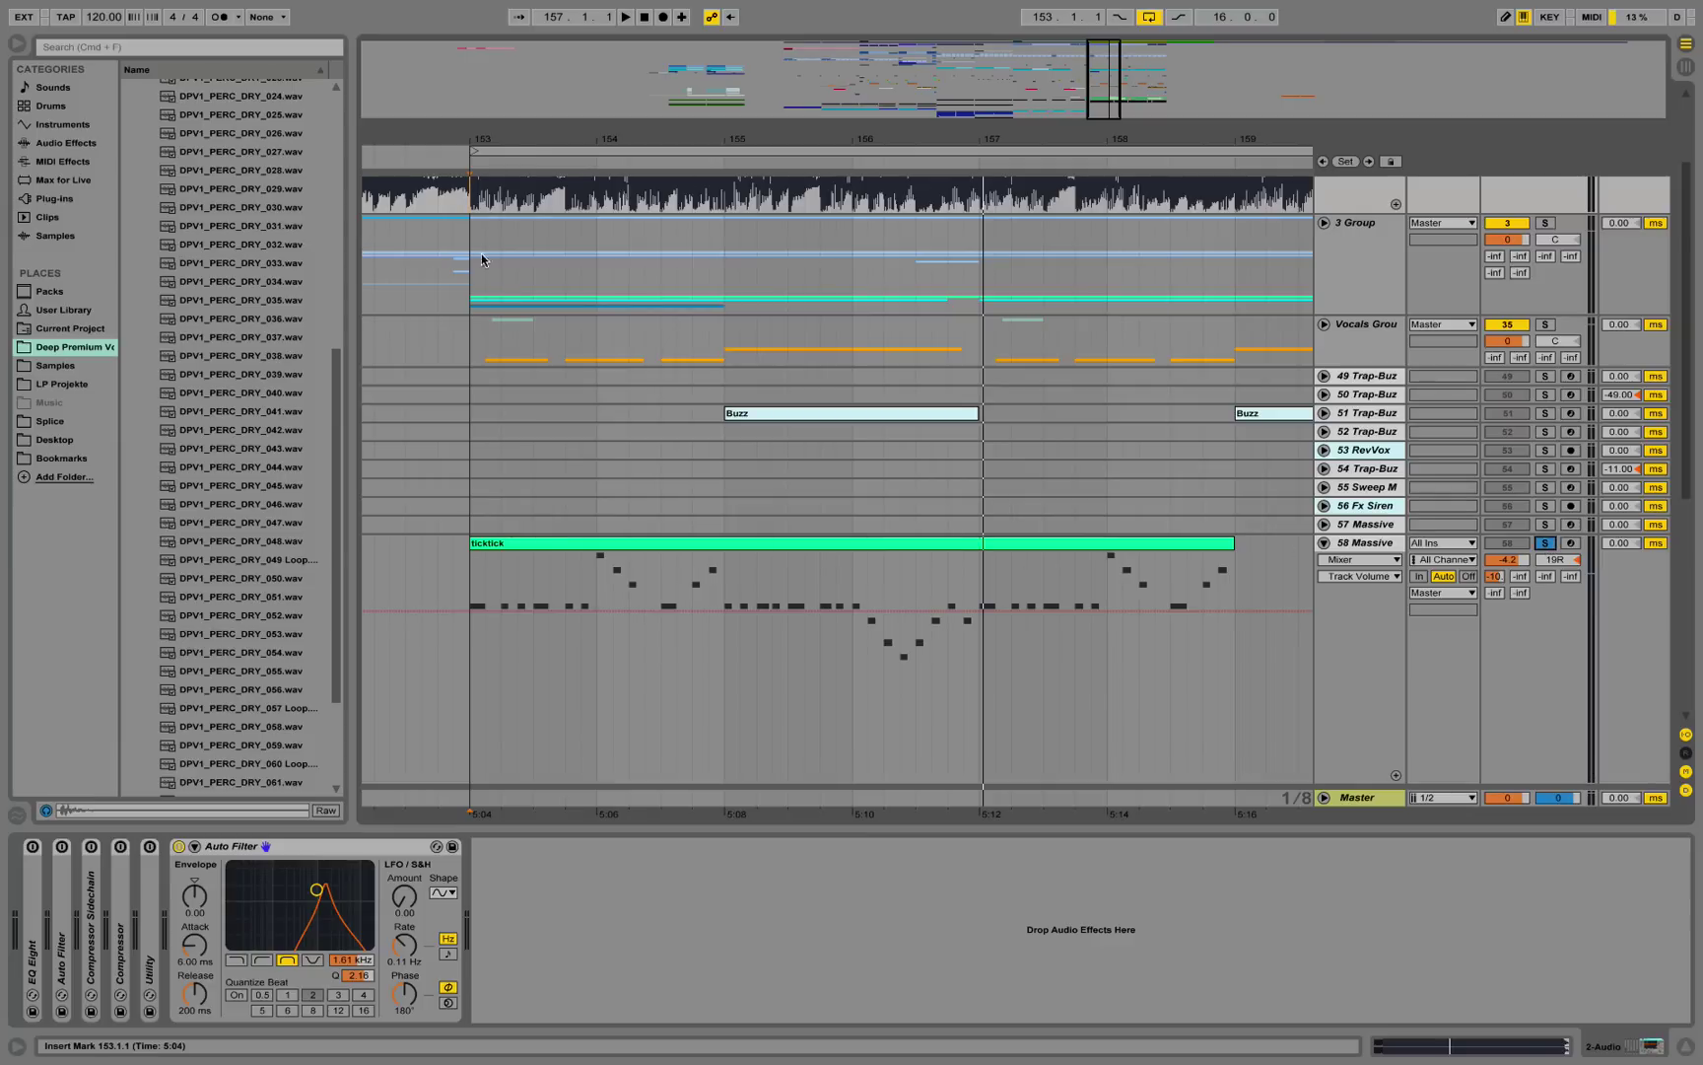
pyautogui.moveTo(514, 144); pyautogui.dragTo(518, 187)
# - Open the 58 Massive ticktick clip's notes, play the lead, then hide the clip detail
pyautogui.scroll(4, 605, 386)
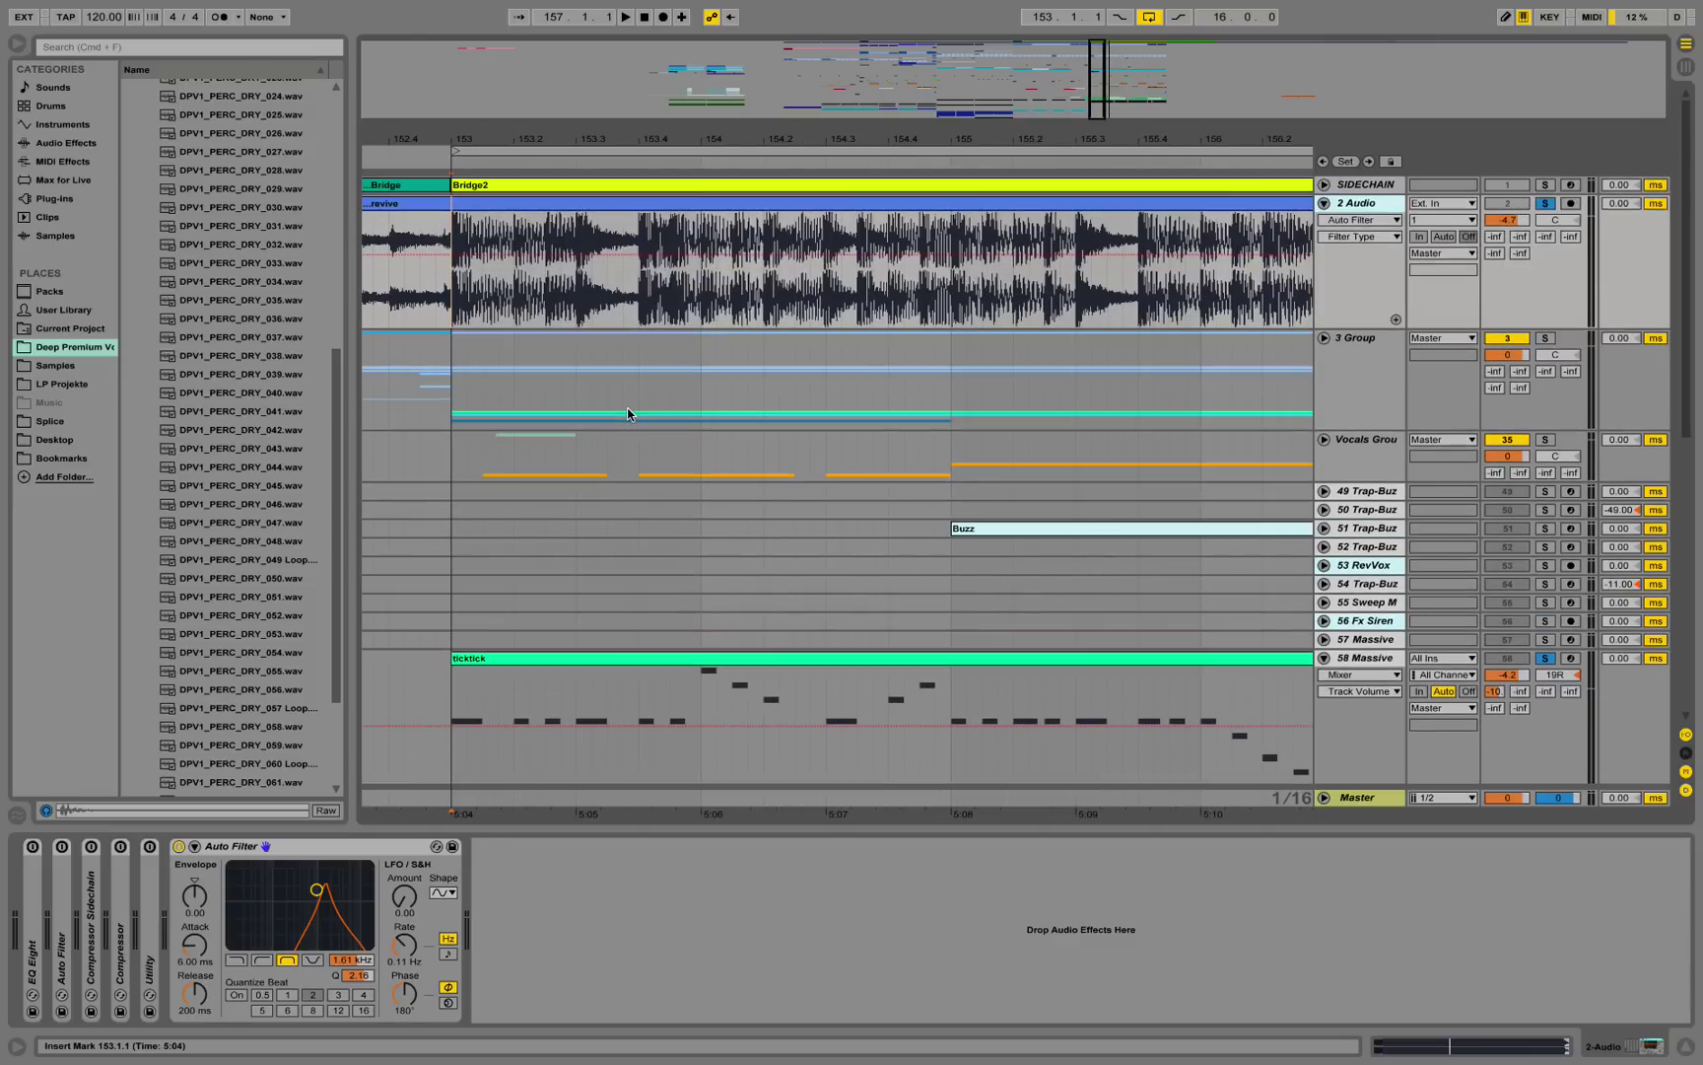
pyautogui.doubleClick(718, 675)
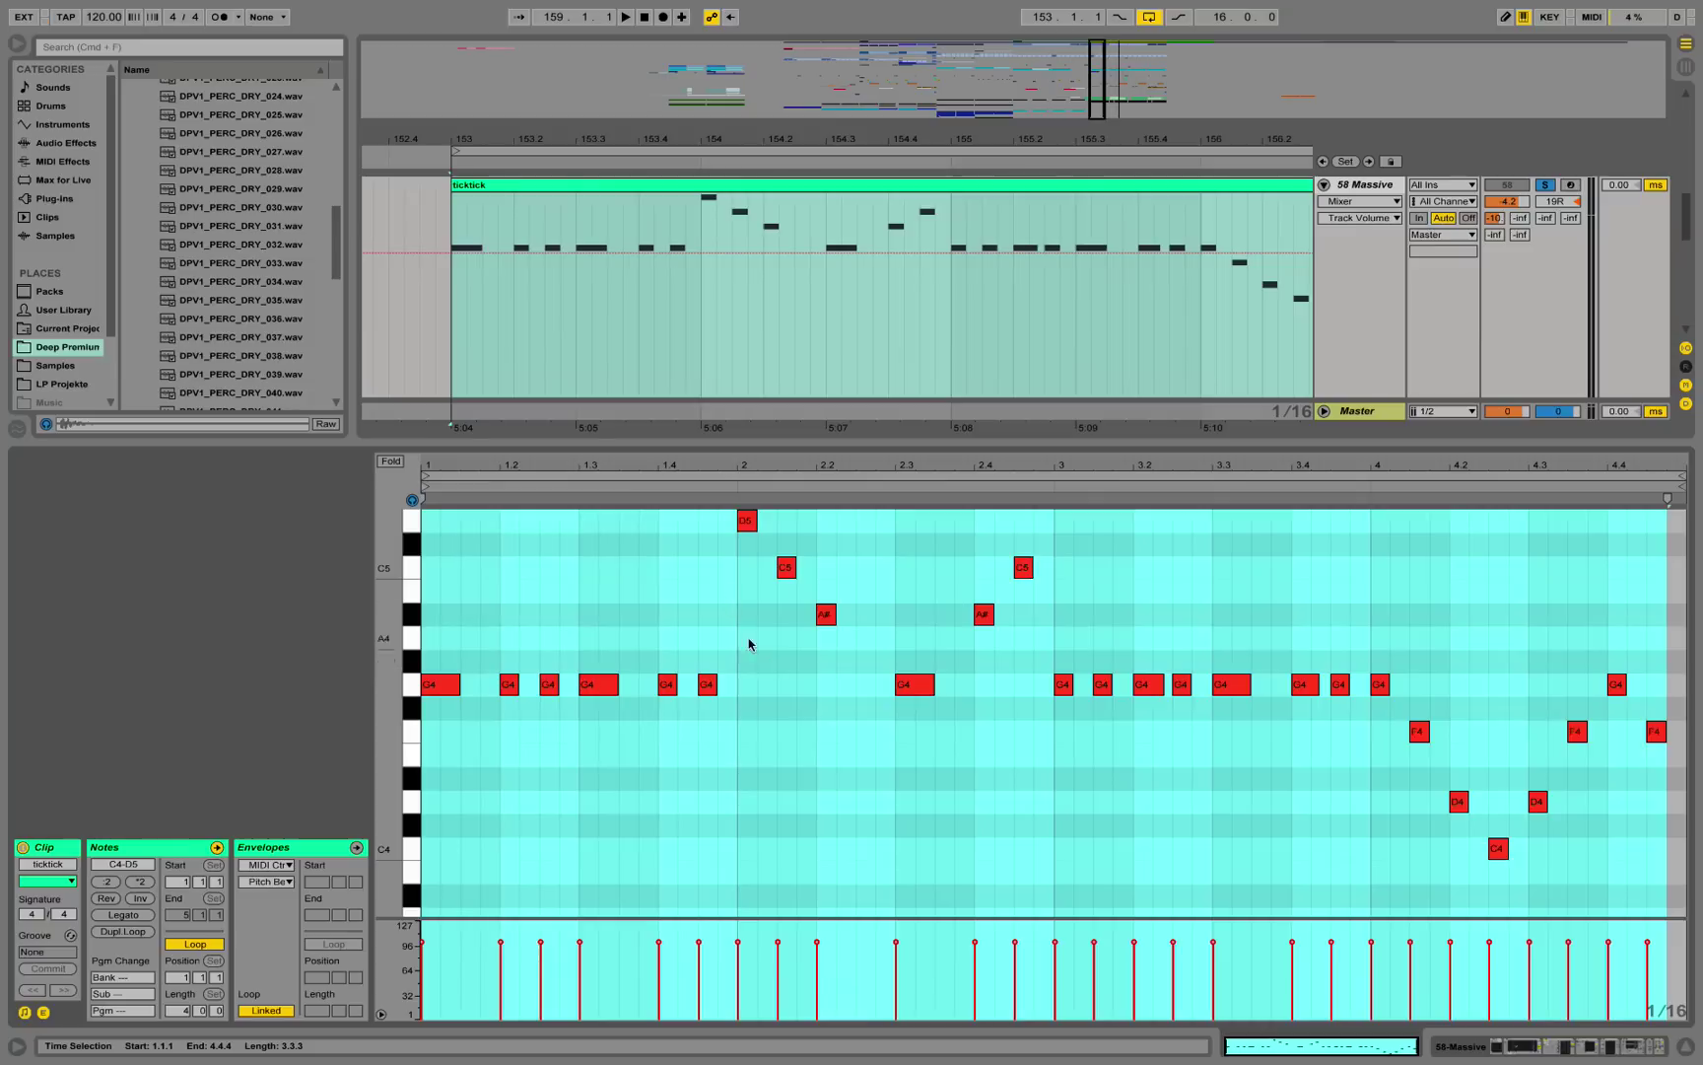
pyautogui.press('space')
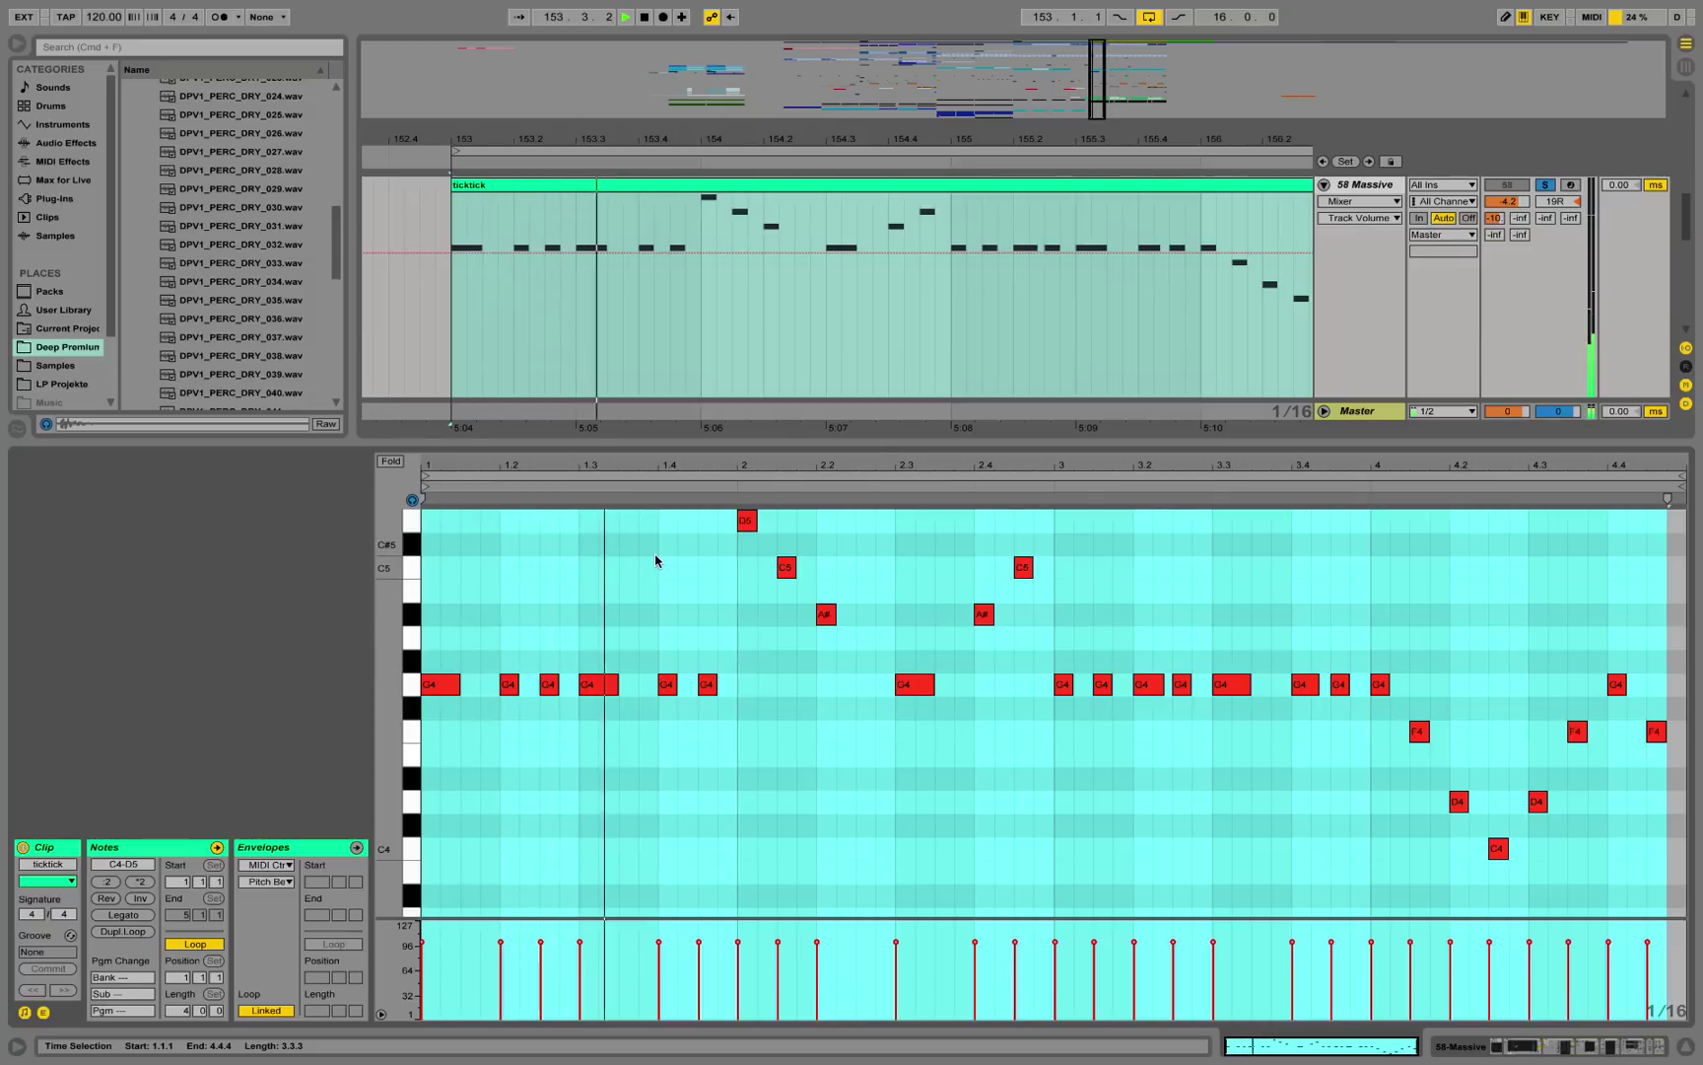
pyautogui.scroll(3, 843, 613)
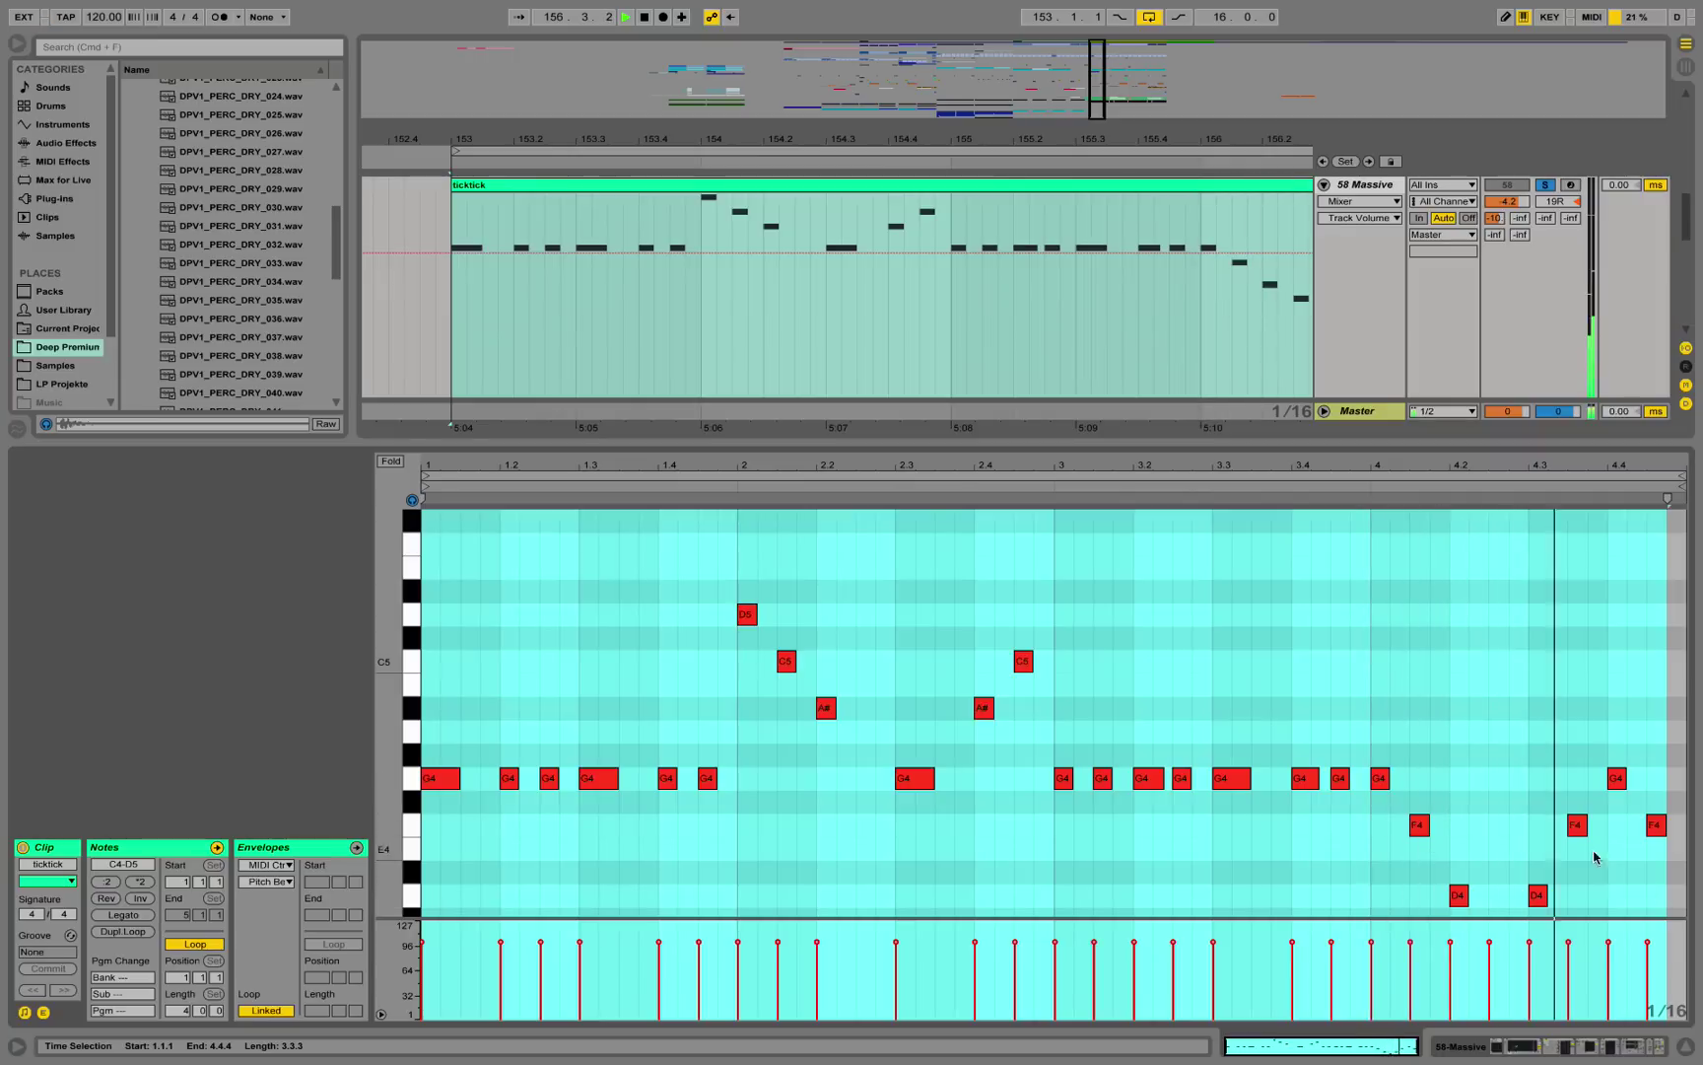
pyautogui.click(1681, 1045)
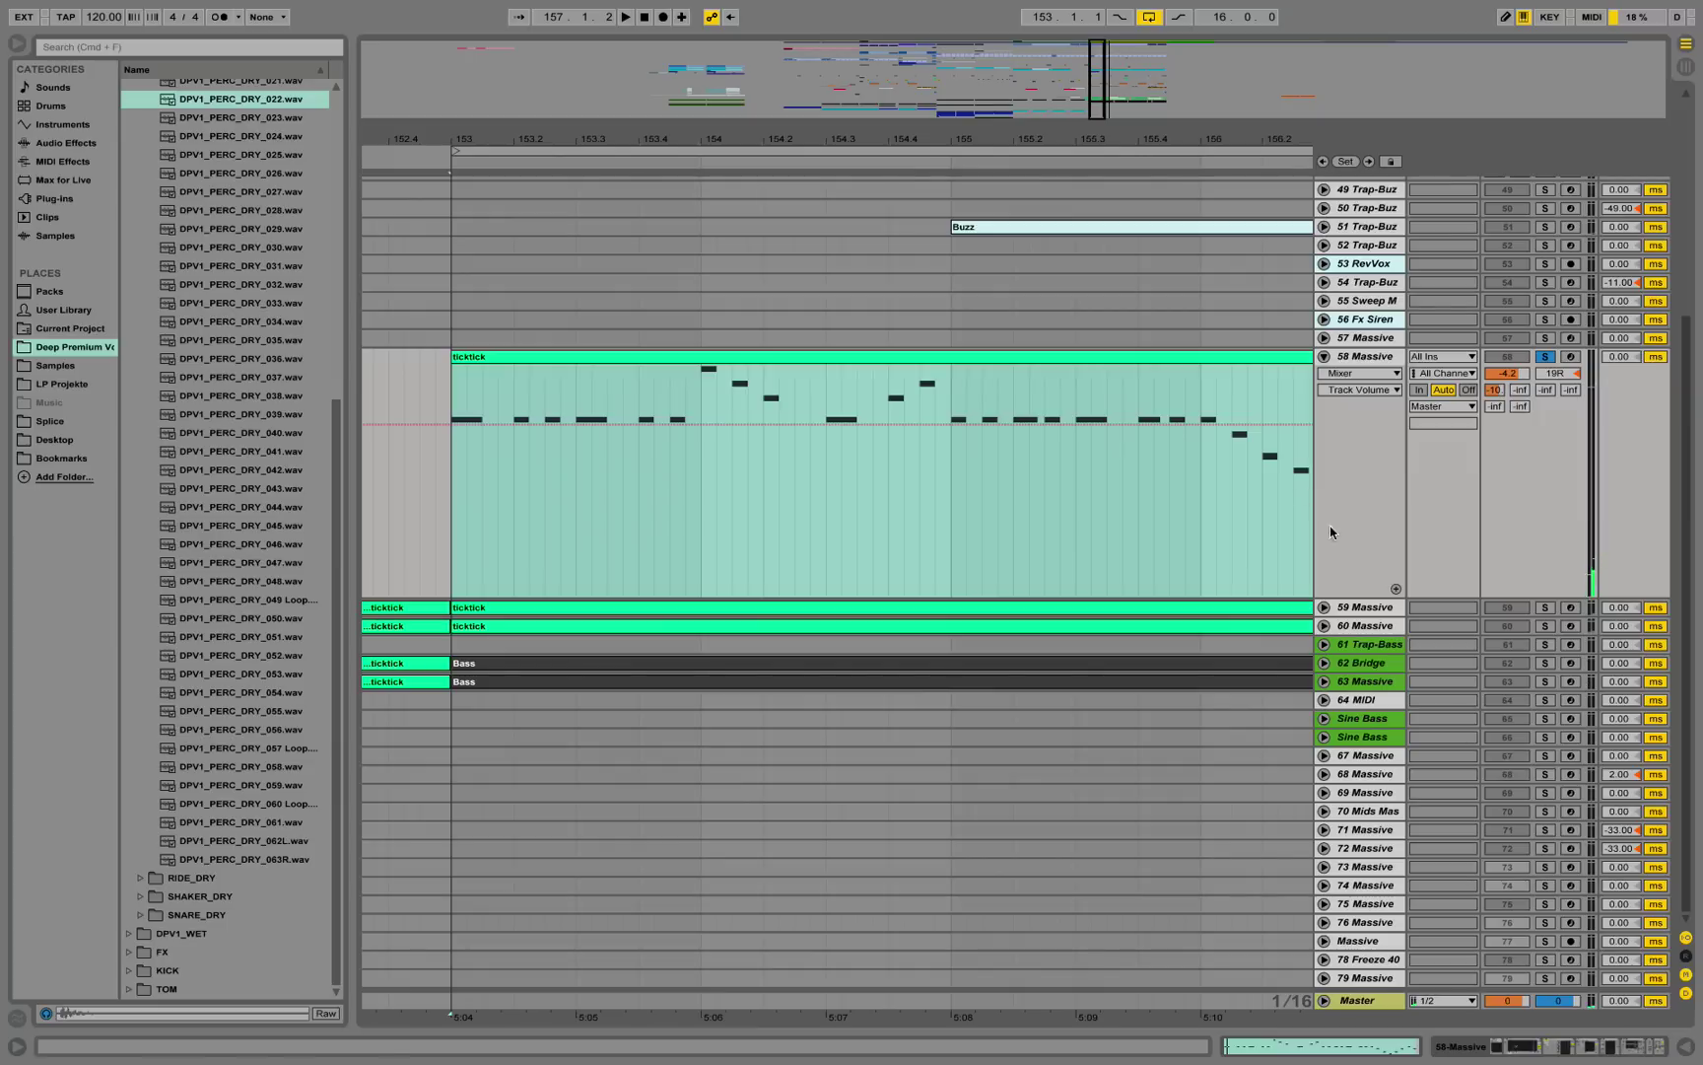
# - Solo and expand 59 Massive and open its ticktick clip's notes
pyautogui.click(1546, 608)
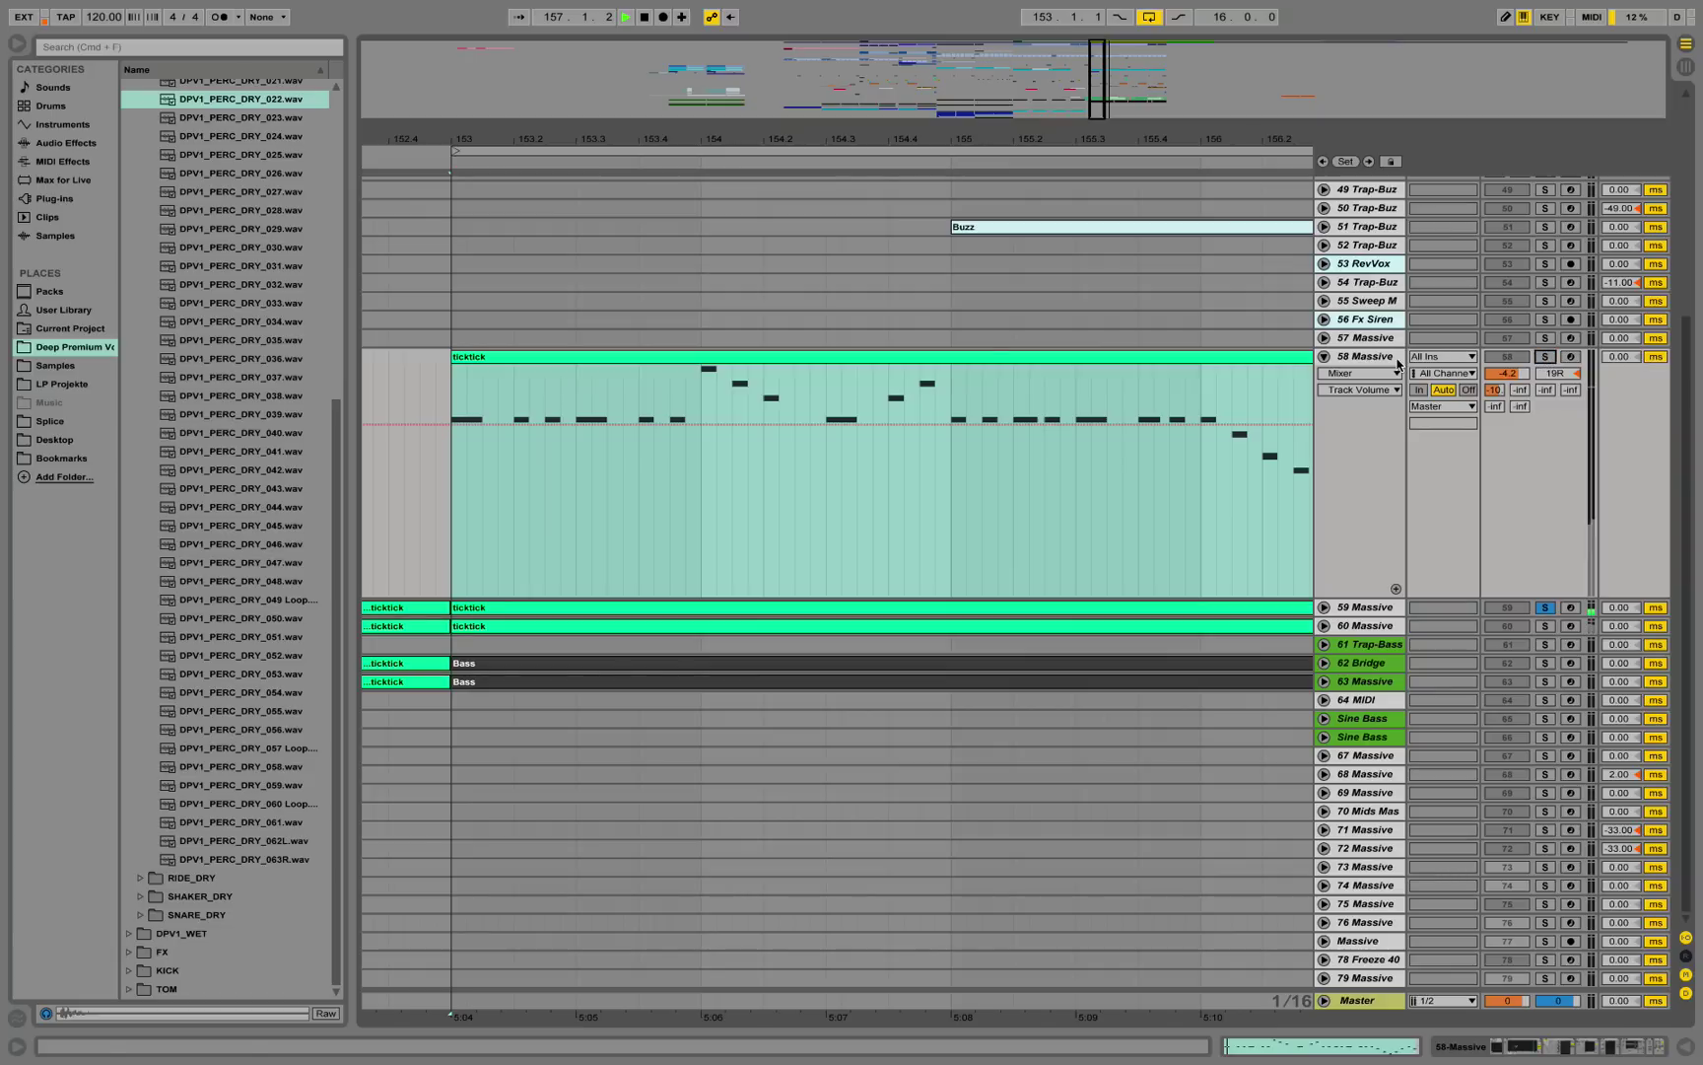
pyautogui.click(1323, 608)
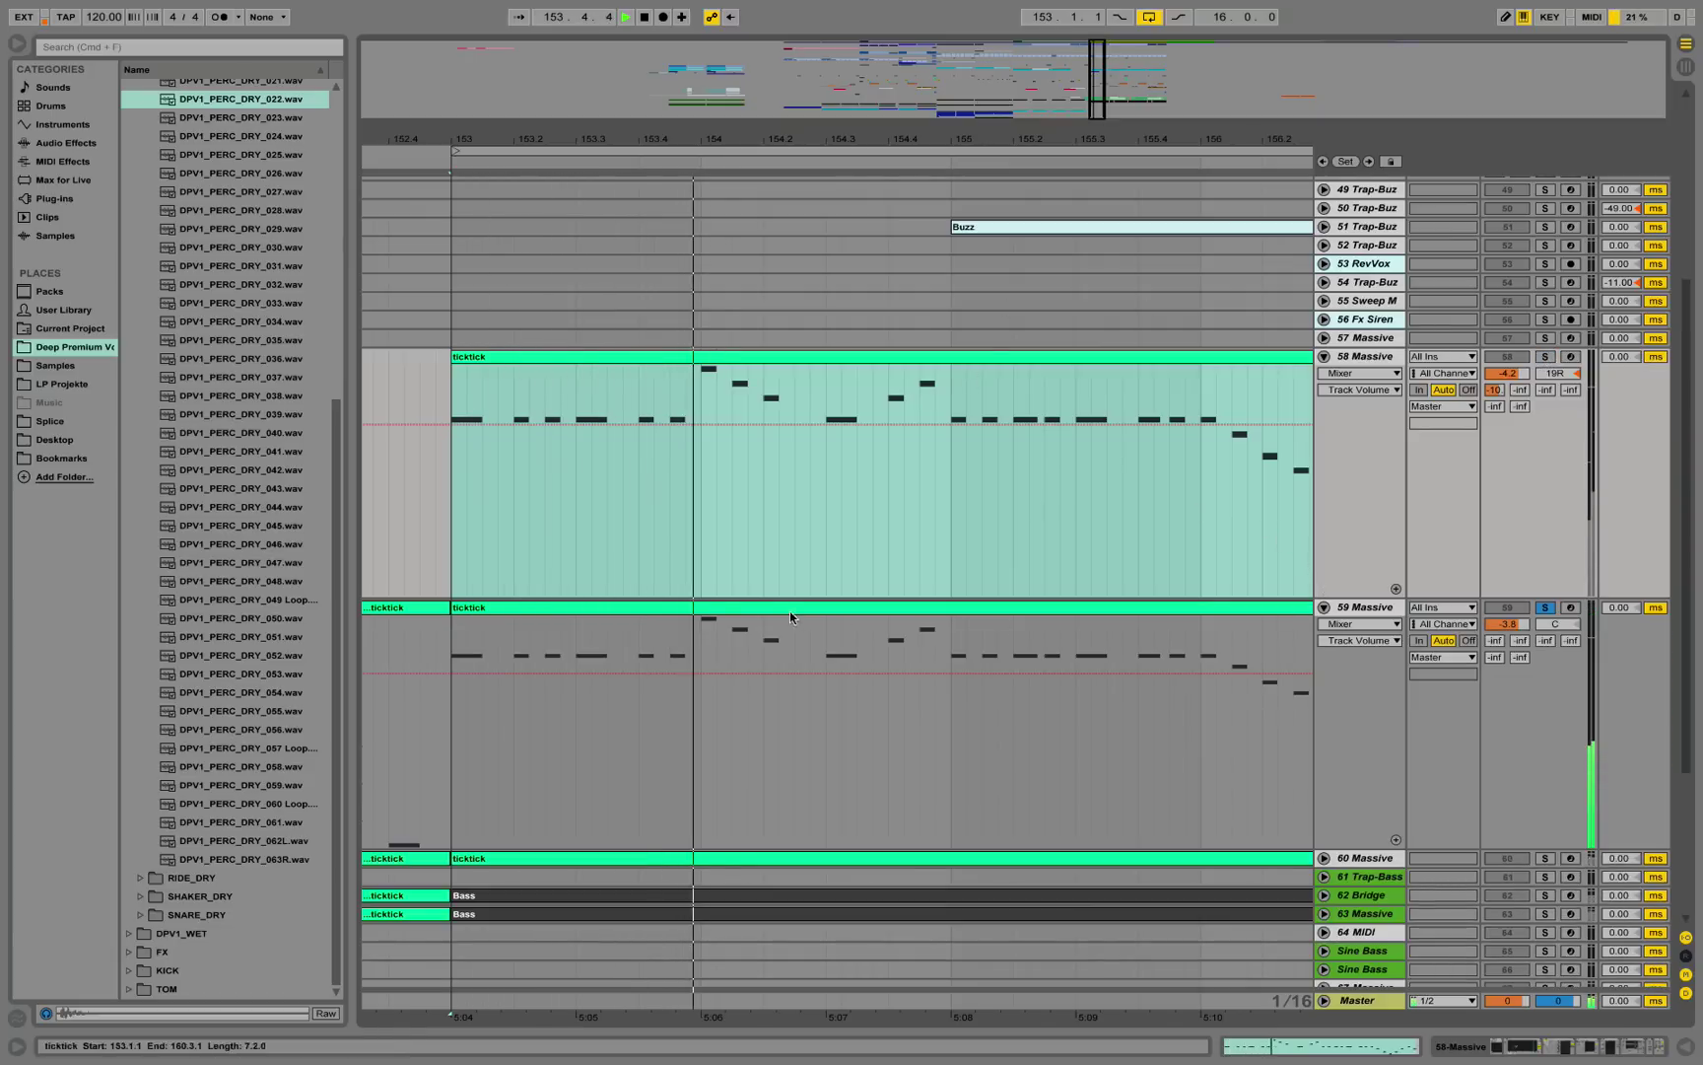
pyautogui.doubleClick(790, 611)
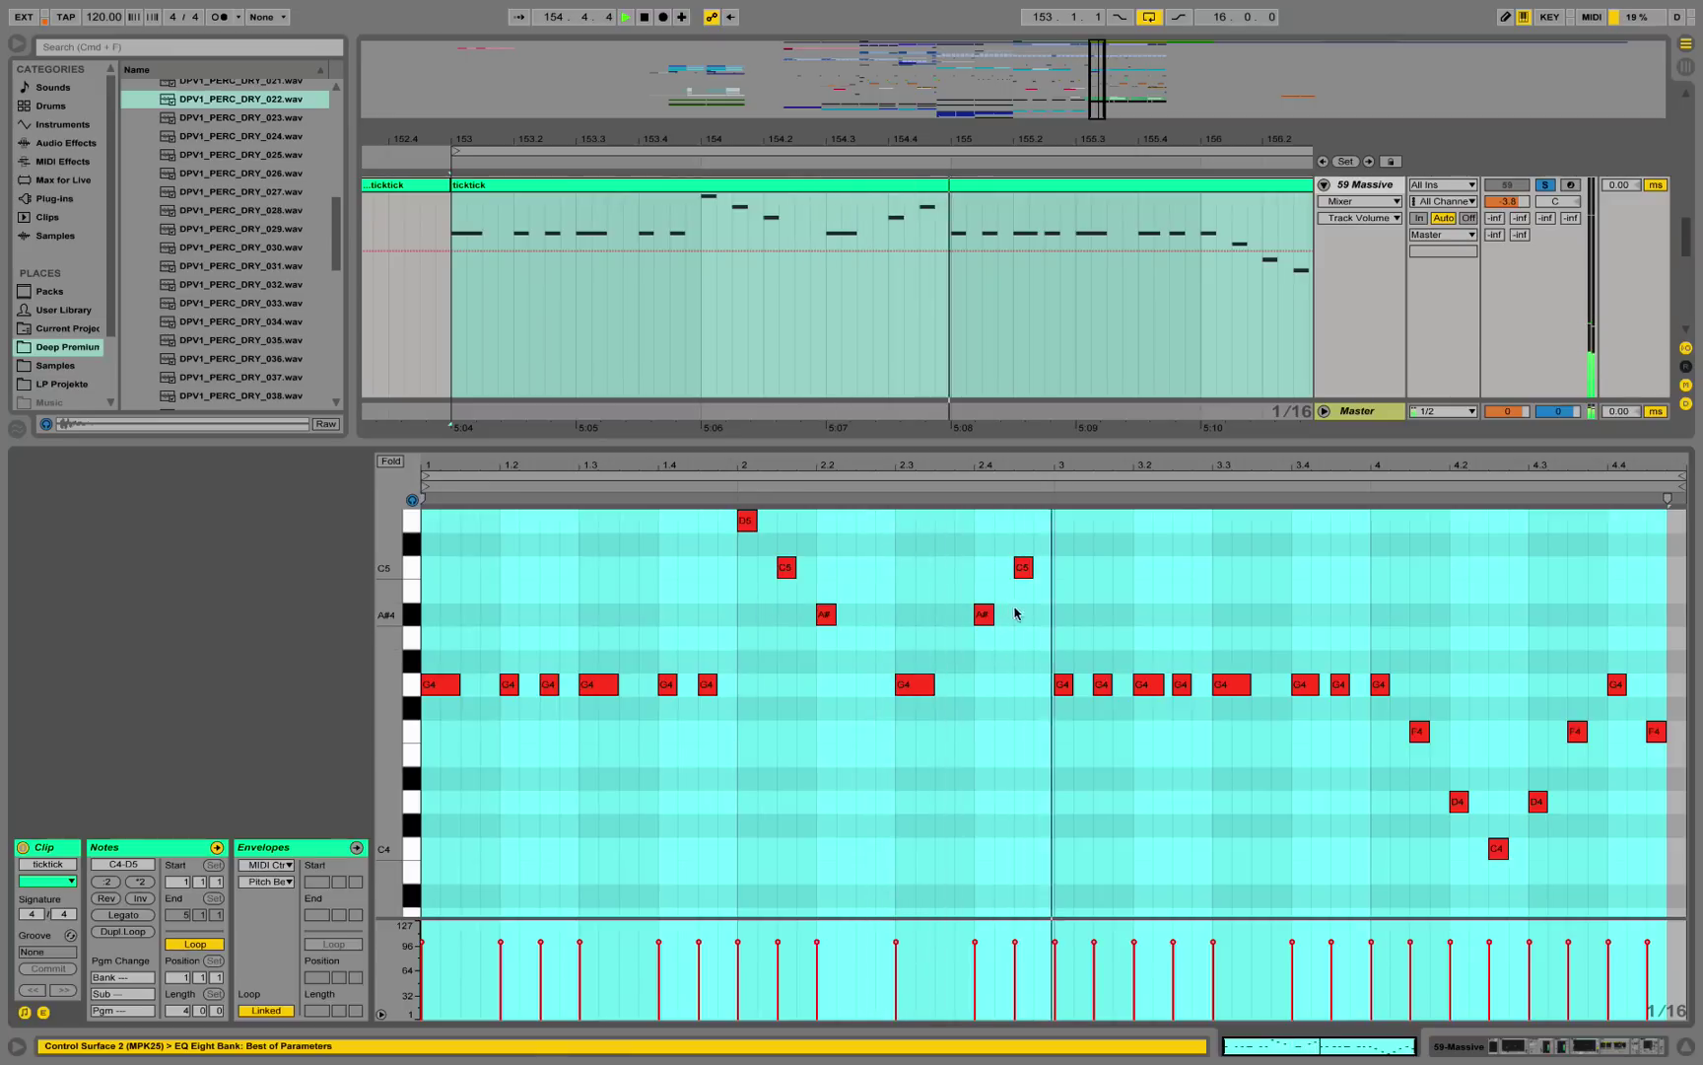
pyautogui.scroll(1, 1044, 651)
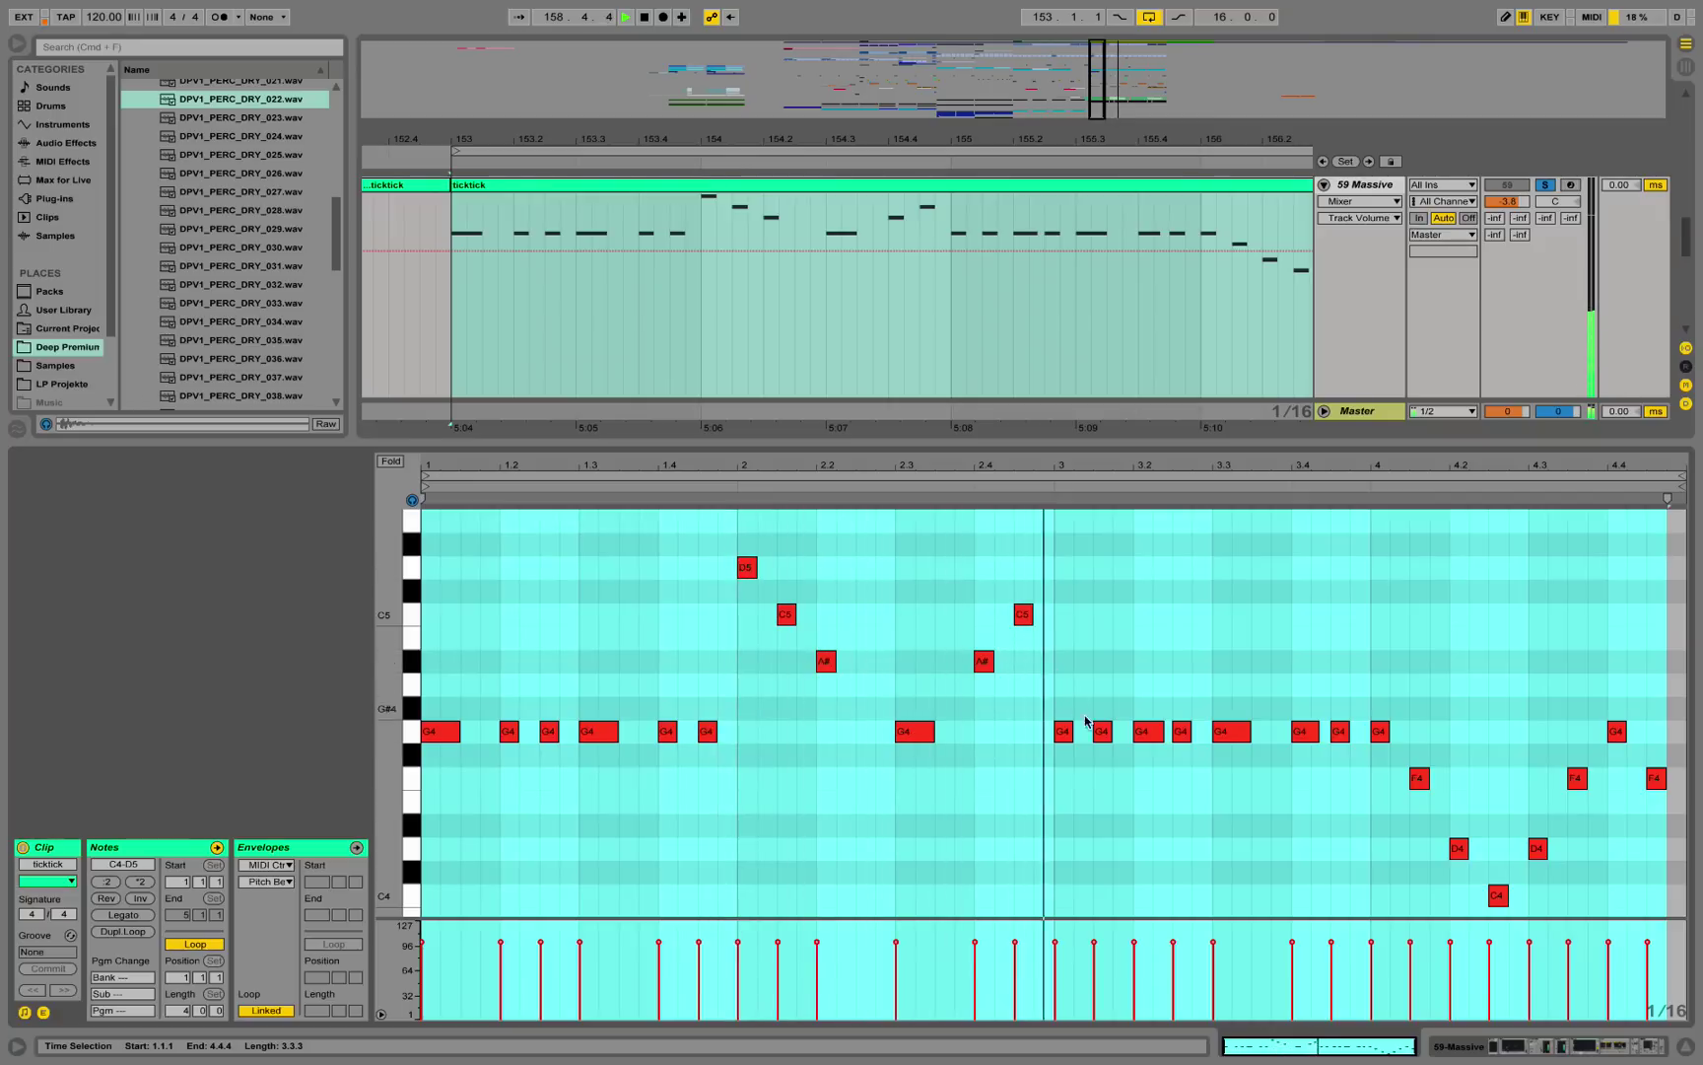
# - Stop playback, zoom out to bars 151–160, and solo the 62 Bridge bass track
pyautogui.press('space')
pyautogui.click(1686, 1046)
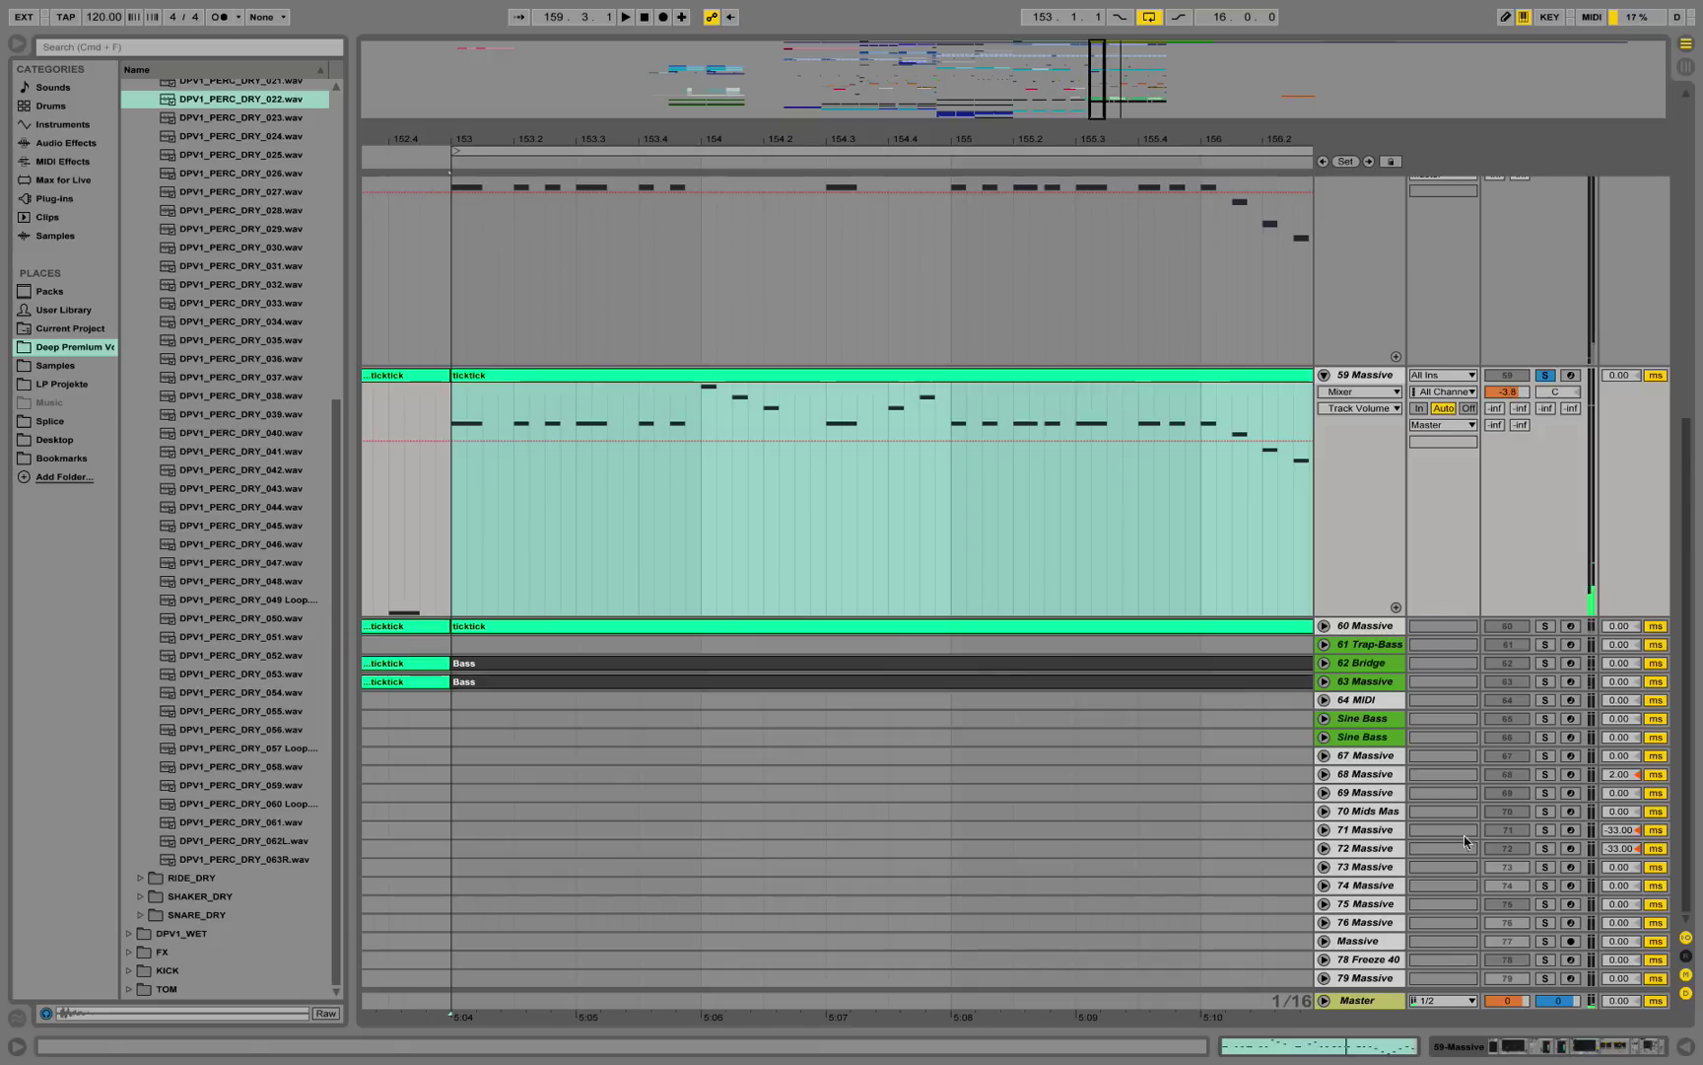
pyautogui.click(823, 493)
pyautogui.moveTo(713, 143); pyautogui.dragTo(713, 84)
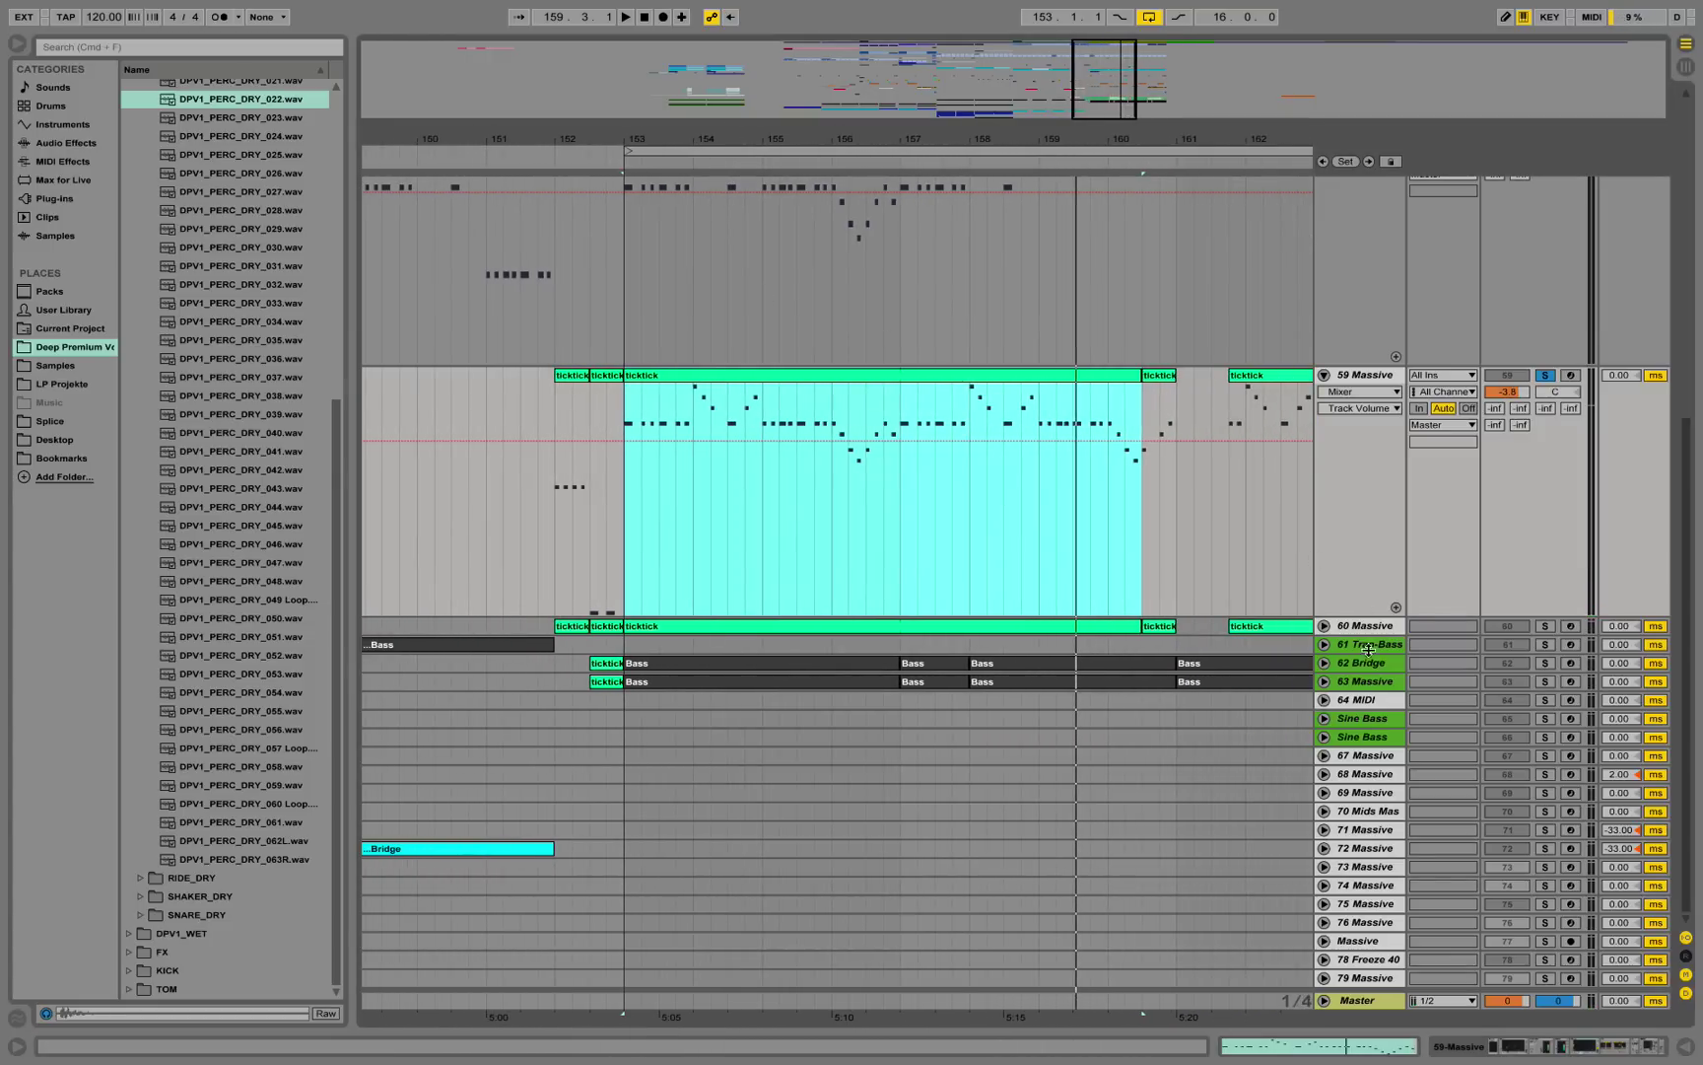
pyautogui.click(1547, 662)
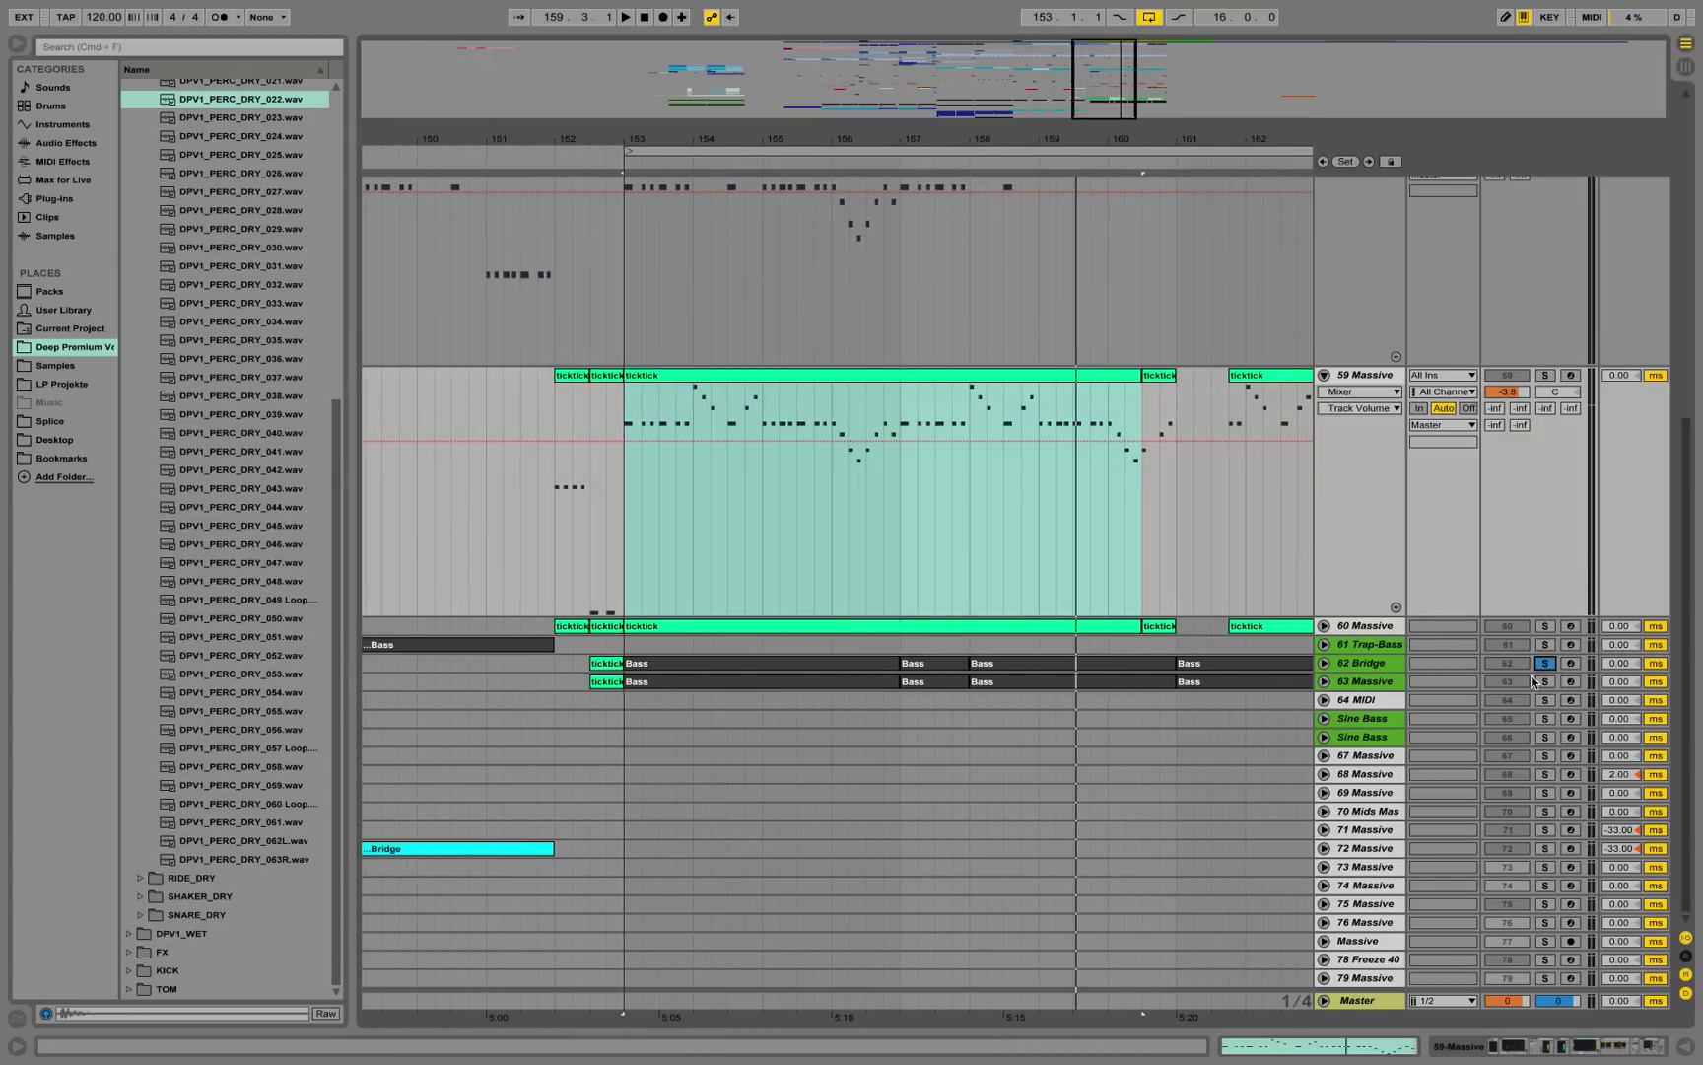
pyautogui.scroll(10, 1296, 570)
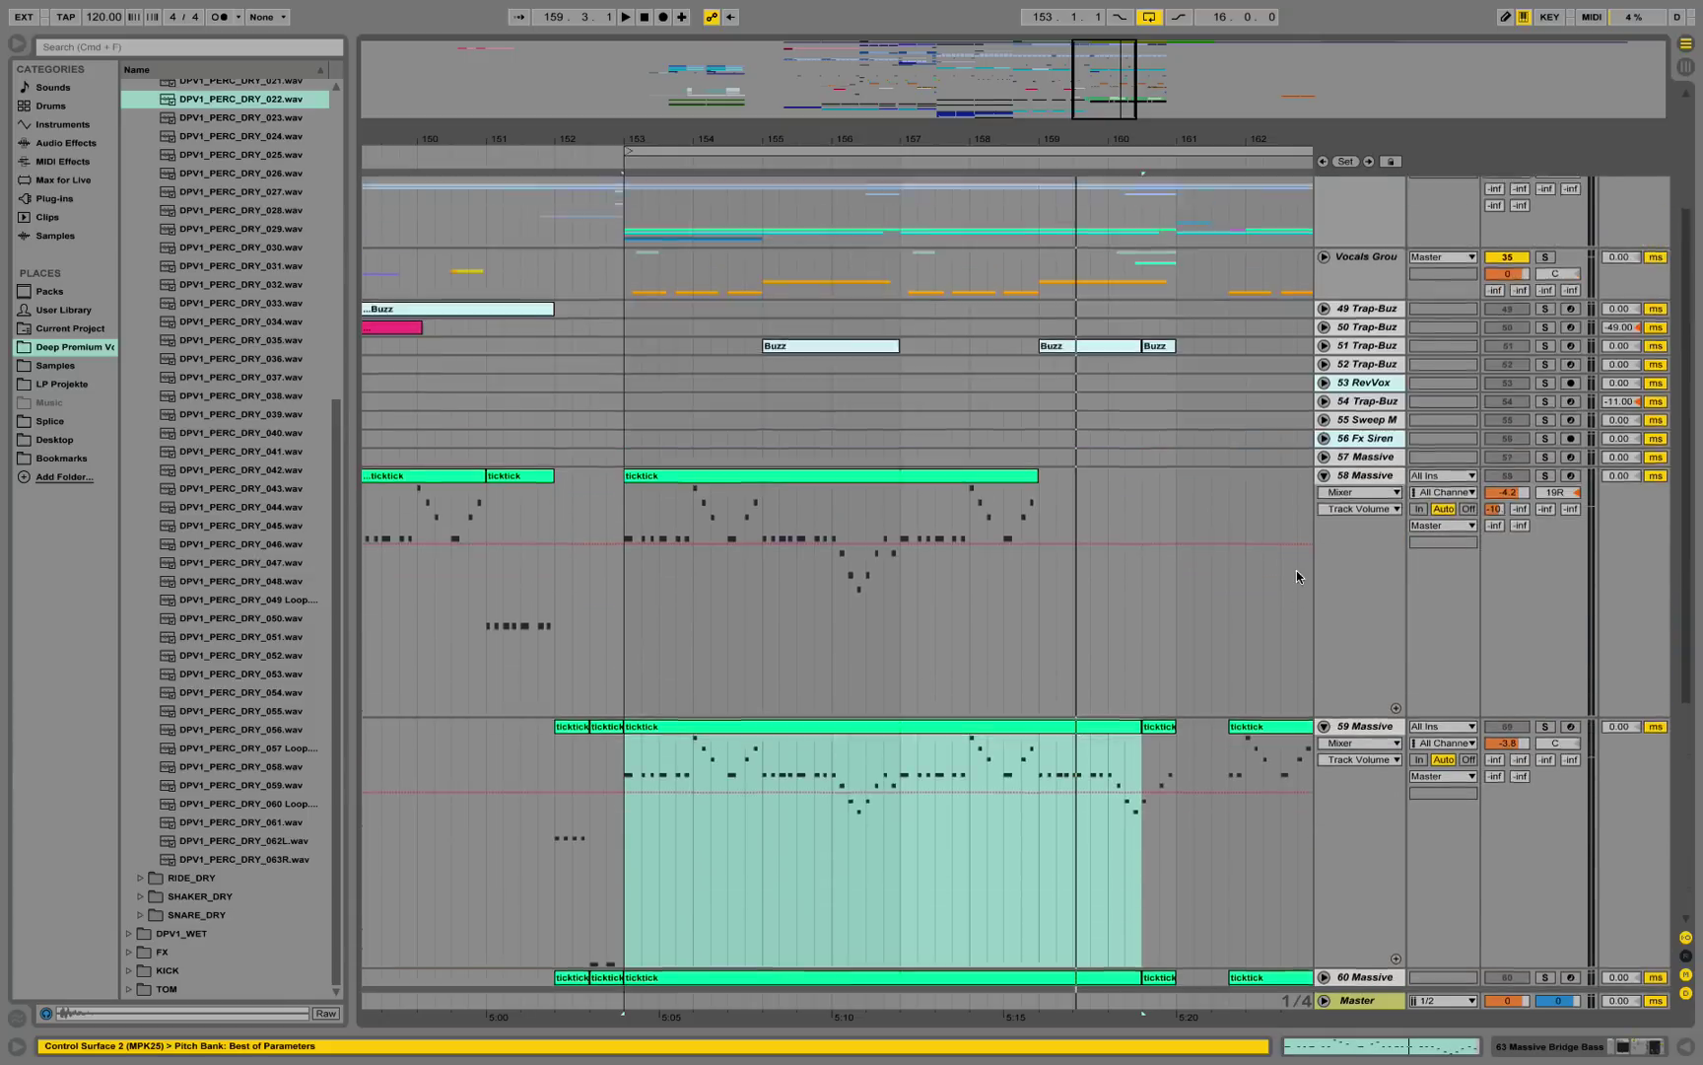
# - Show the 2 Audio track's Auto Filter, set it to low-pass with a cutoff near 61 Hz
pyautogui.click(1356, 204)
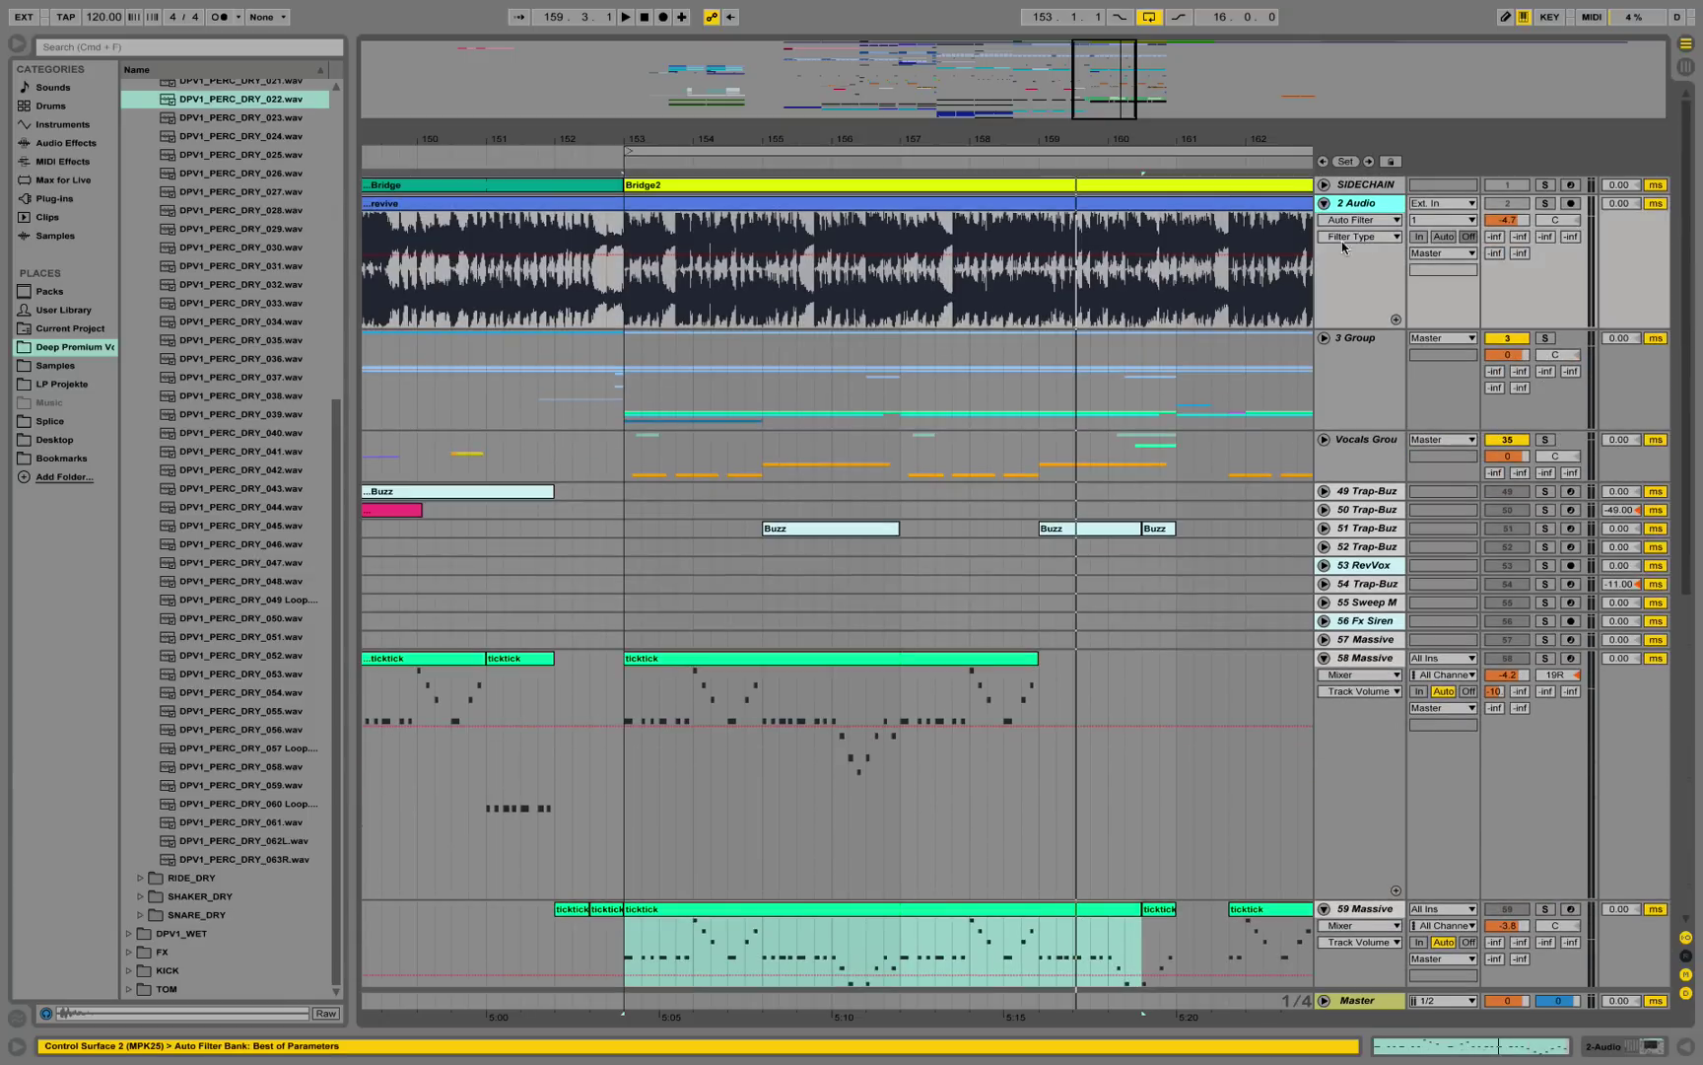
pyautogui.doubleClick(1245, 204)
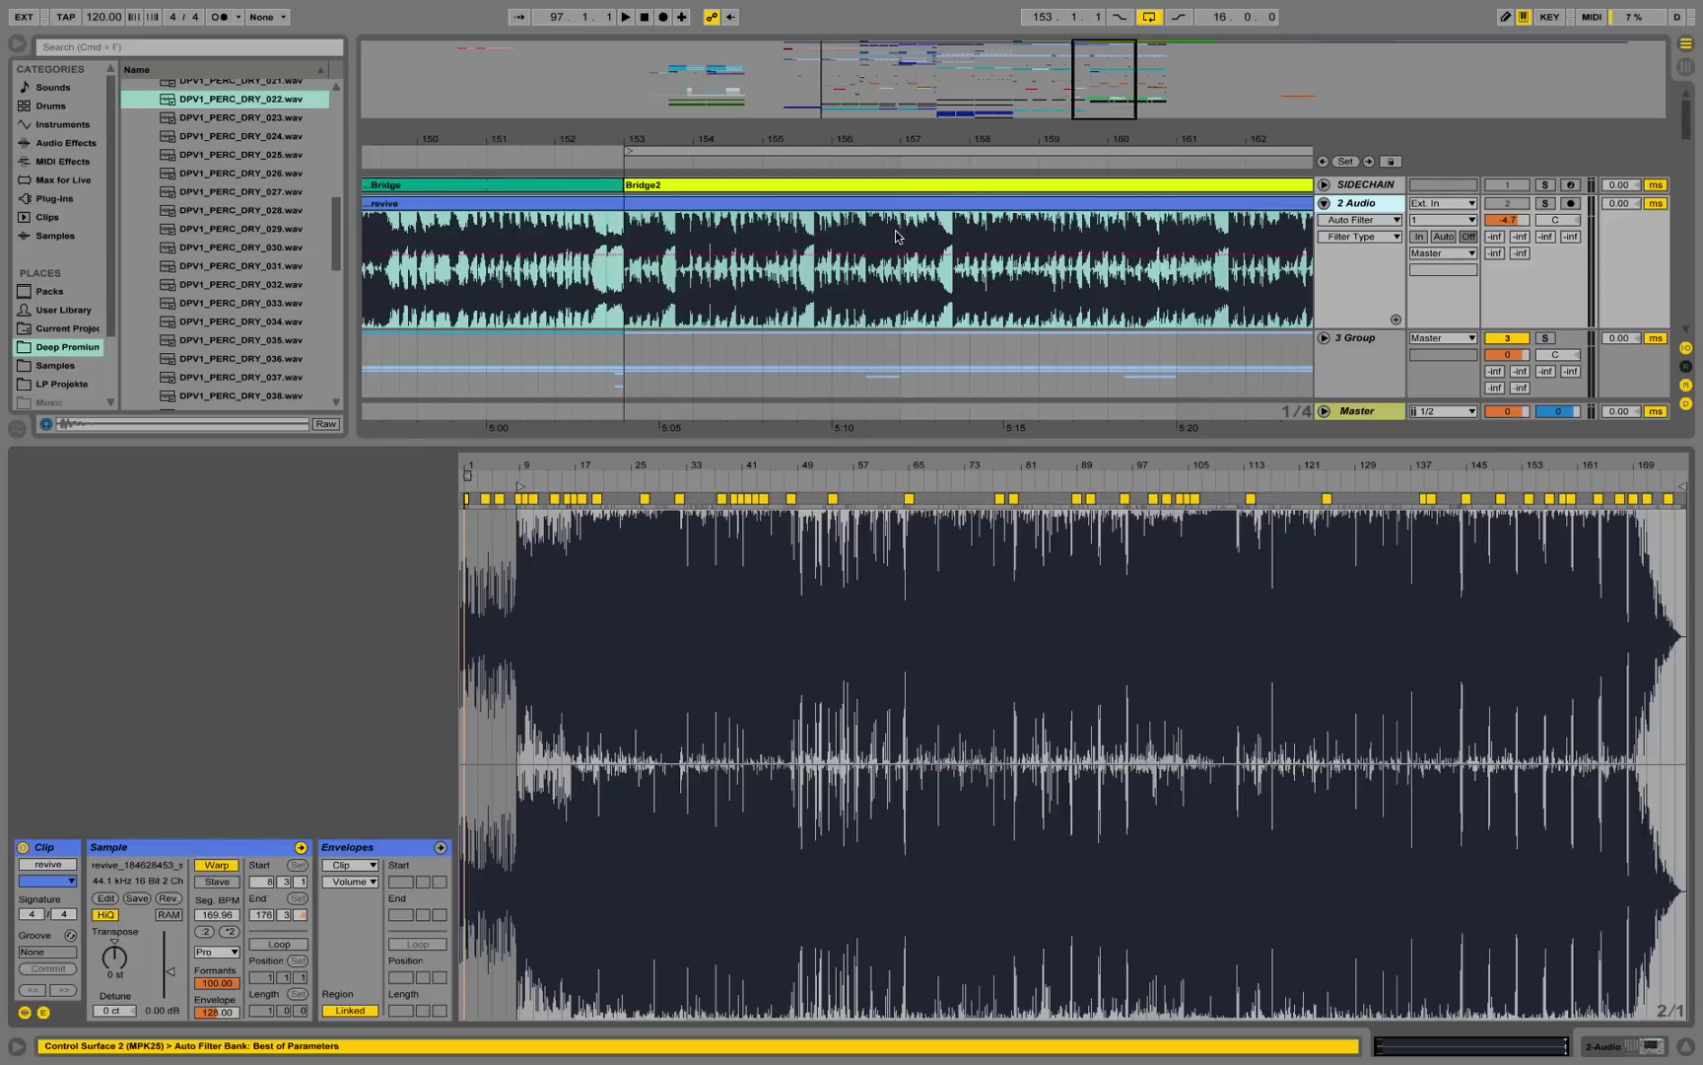
pyautogui.click(1377, 209)
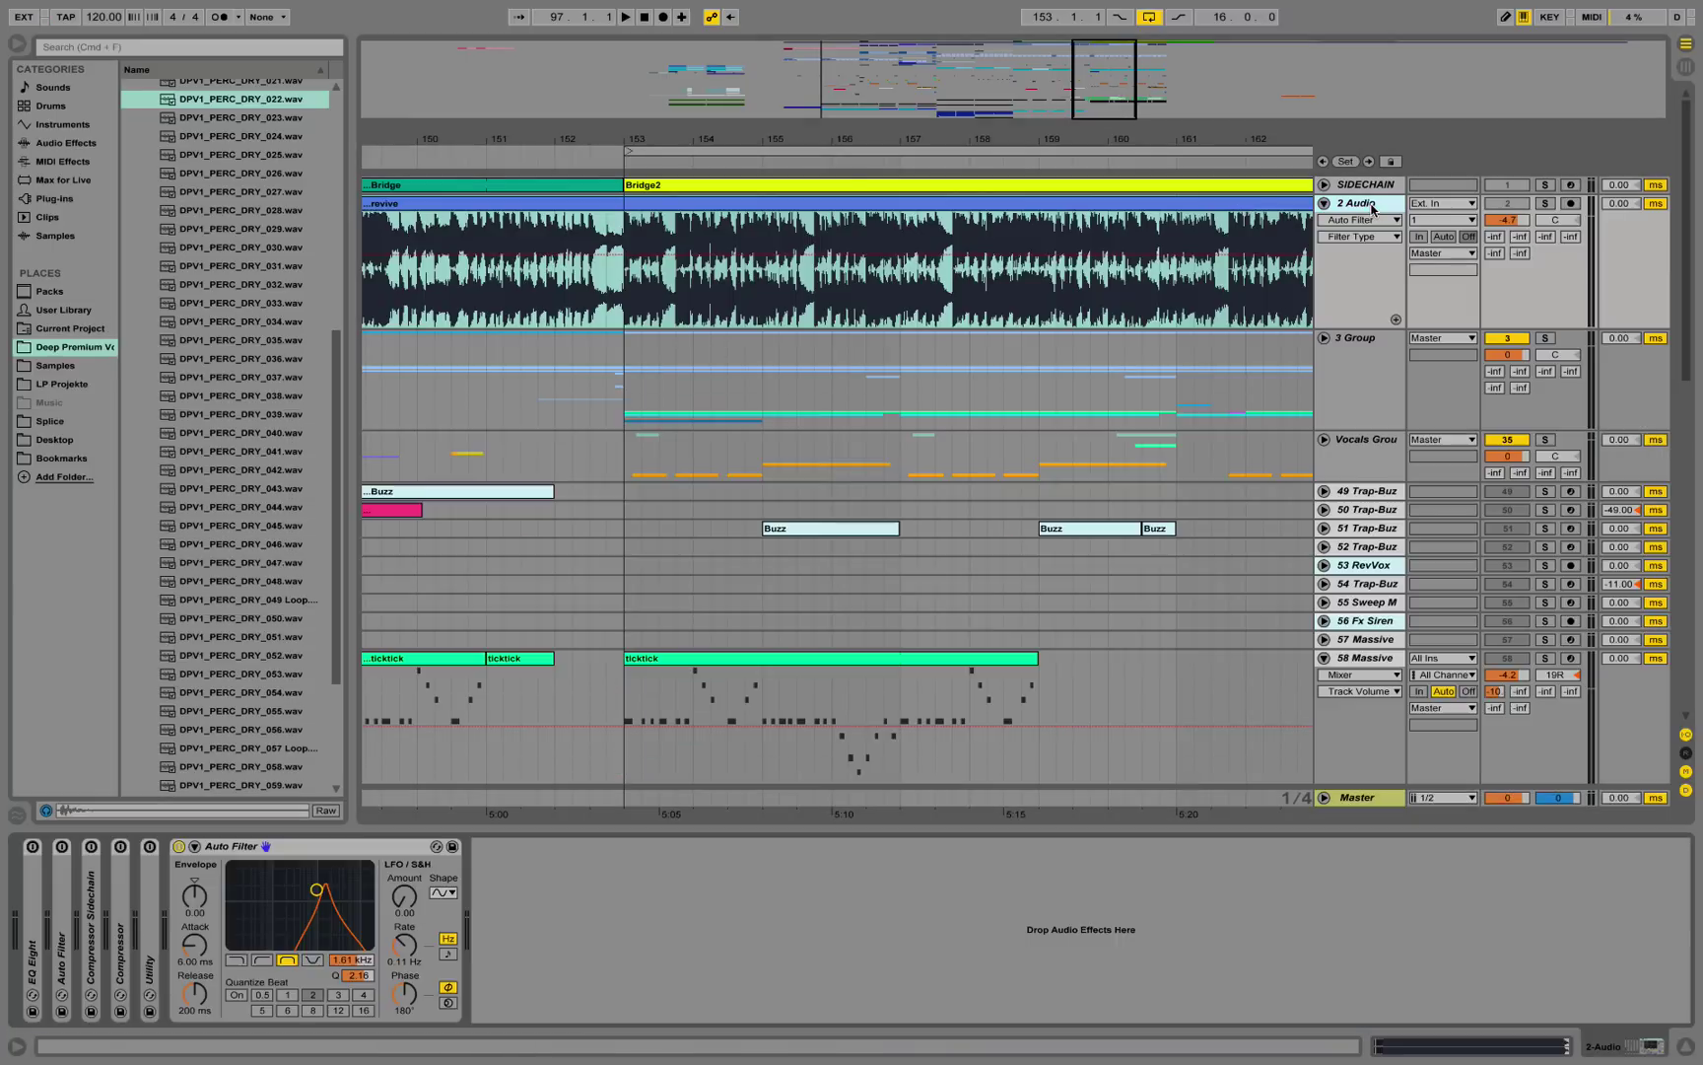
pyautogui.click(244, 959)
pyautogui.moveTo(316, 890); pyautogui.dragTo(249, 910)
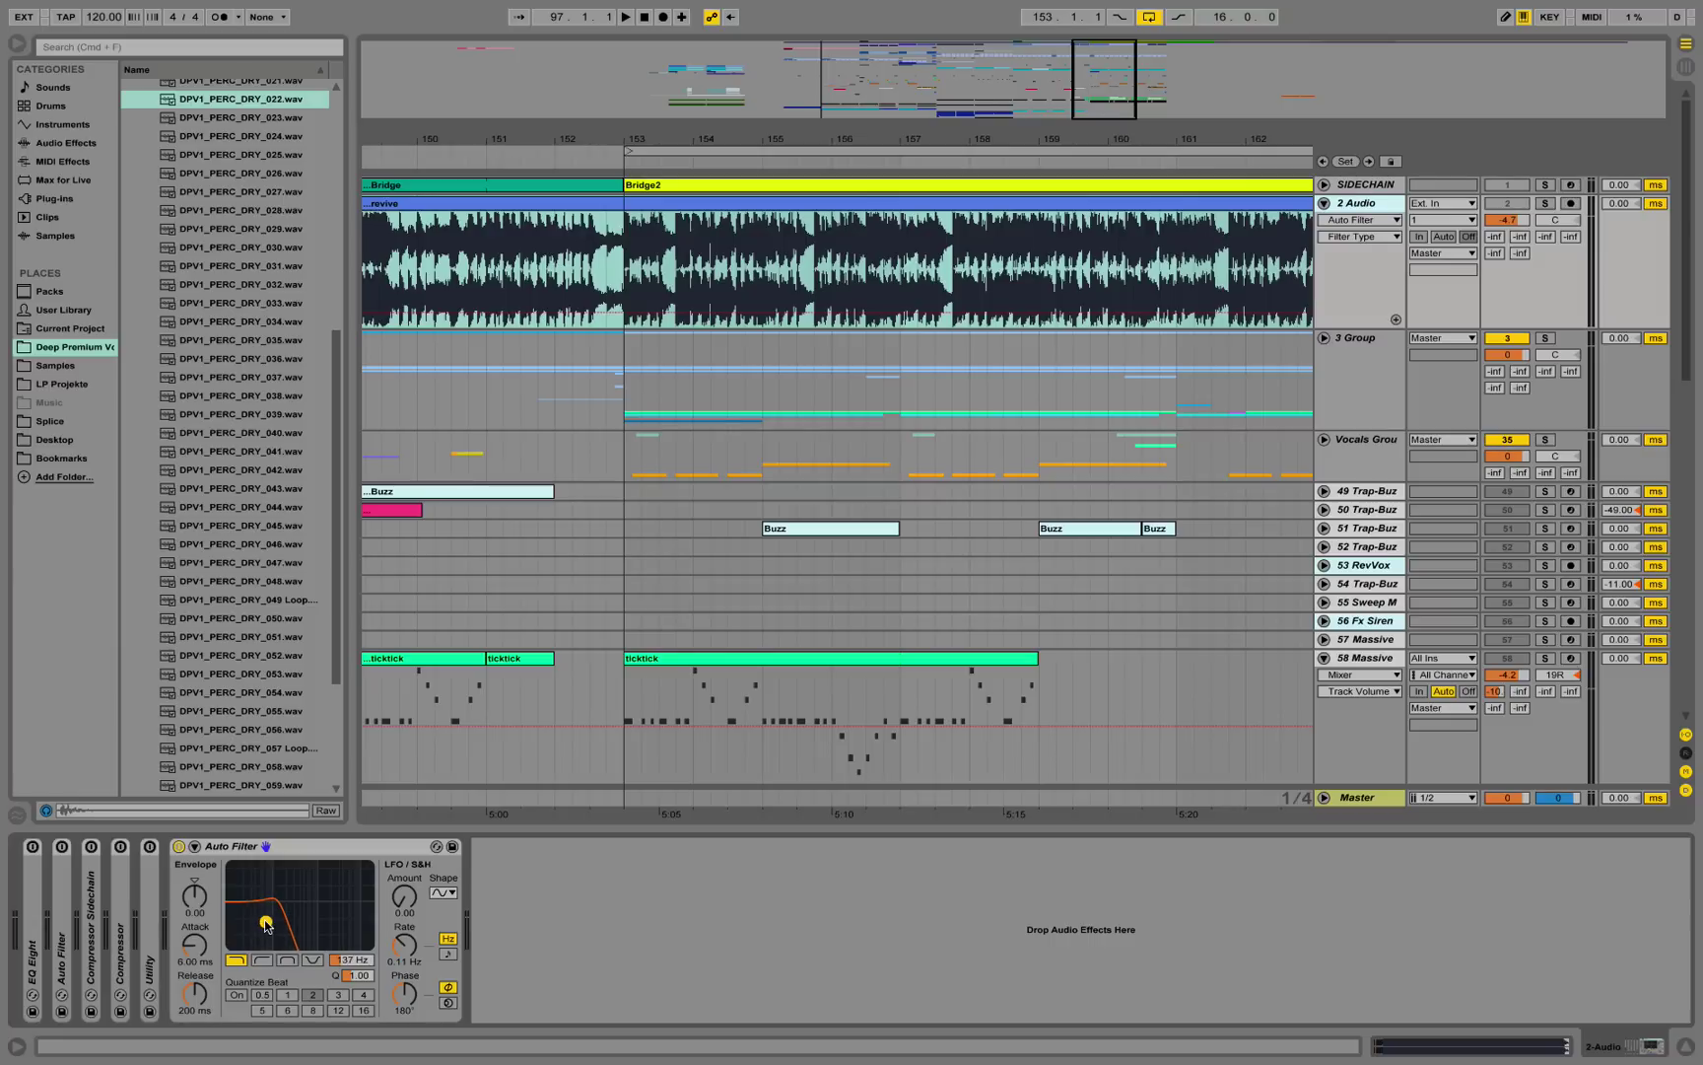
# - Play from bar 153 while raising the cutoff to about 241 Hz, then about 370 Hz
pyautogui.press('space')
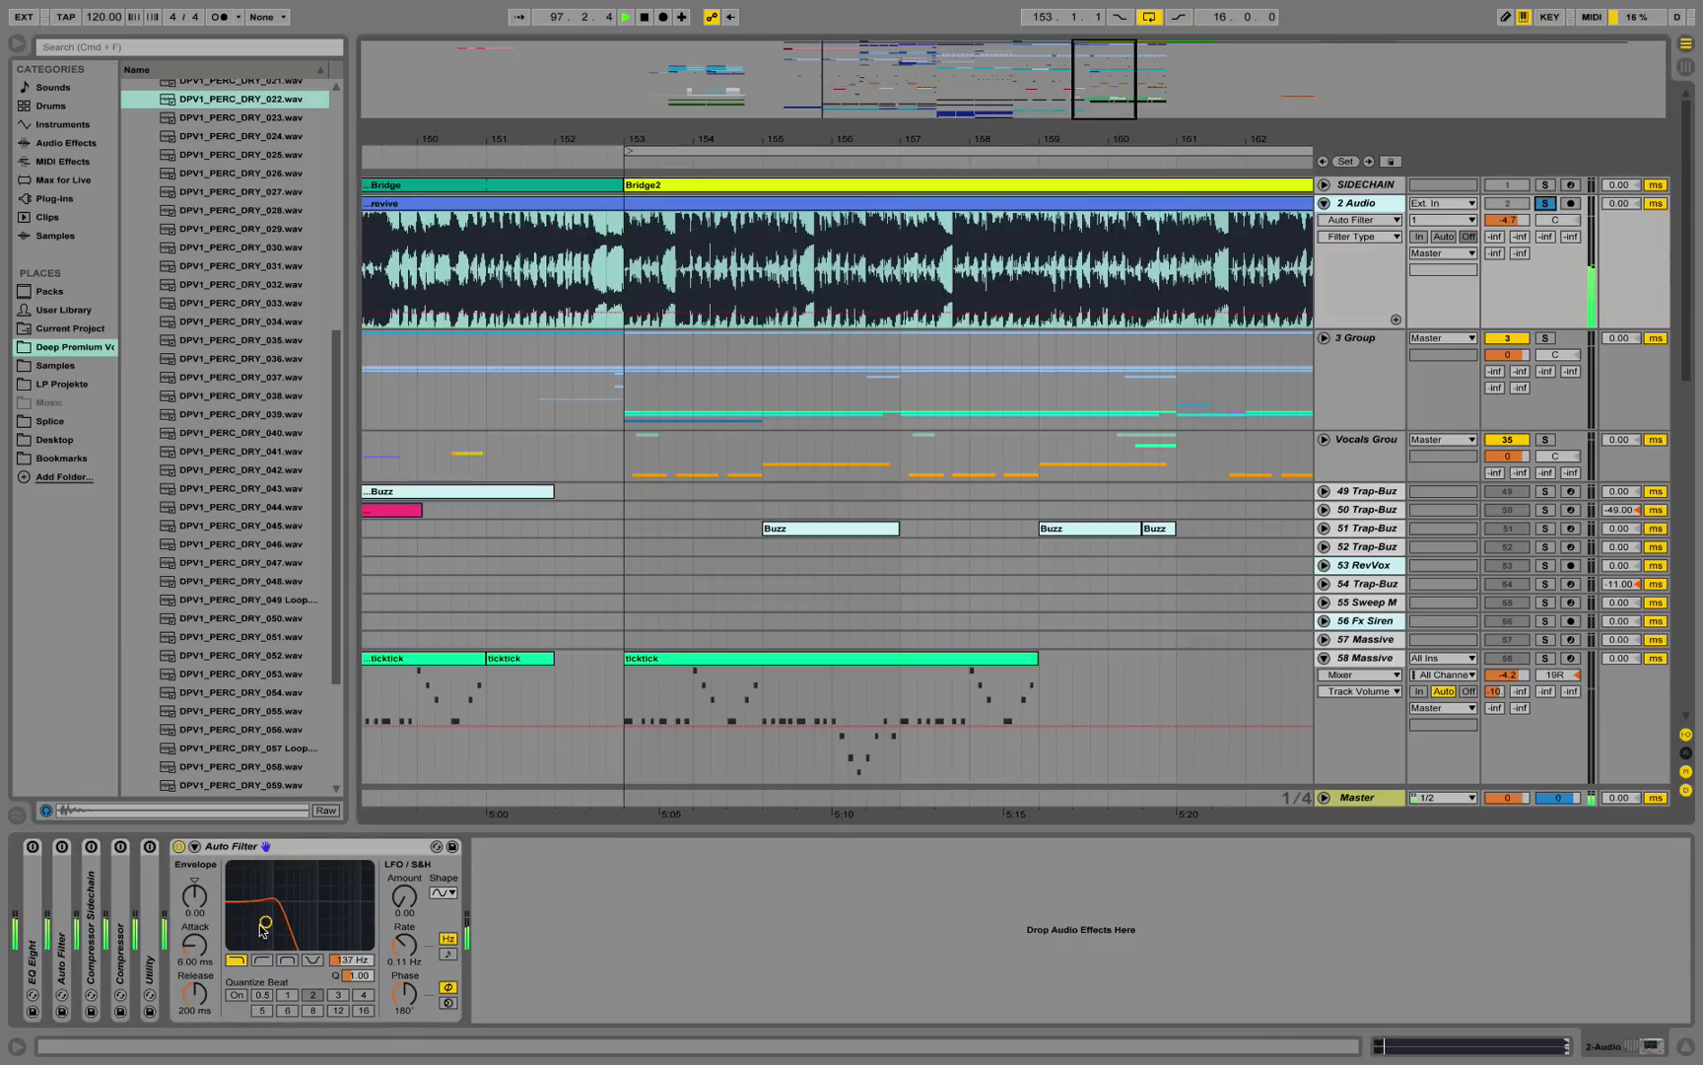
pyautogui.press('space')
pyautogui.press('space')
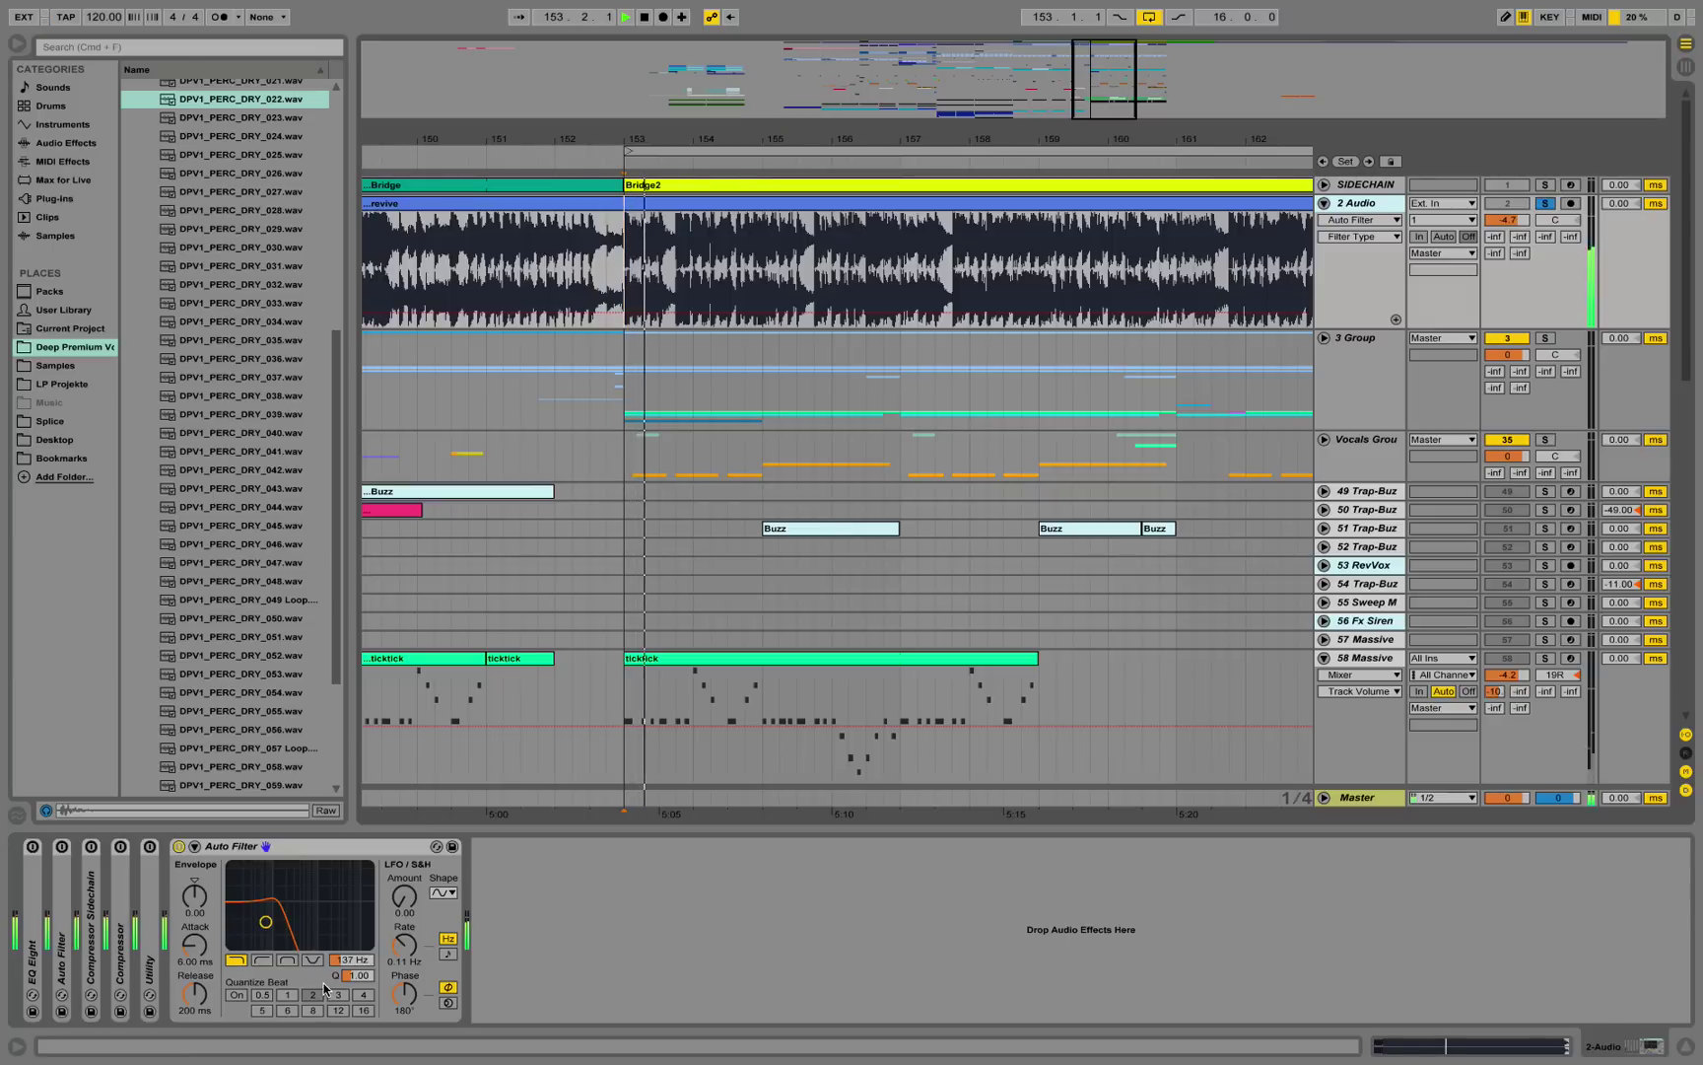
pyautogui.moveTo(265, 922); pyautogui.dragTo(282, 905)
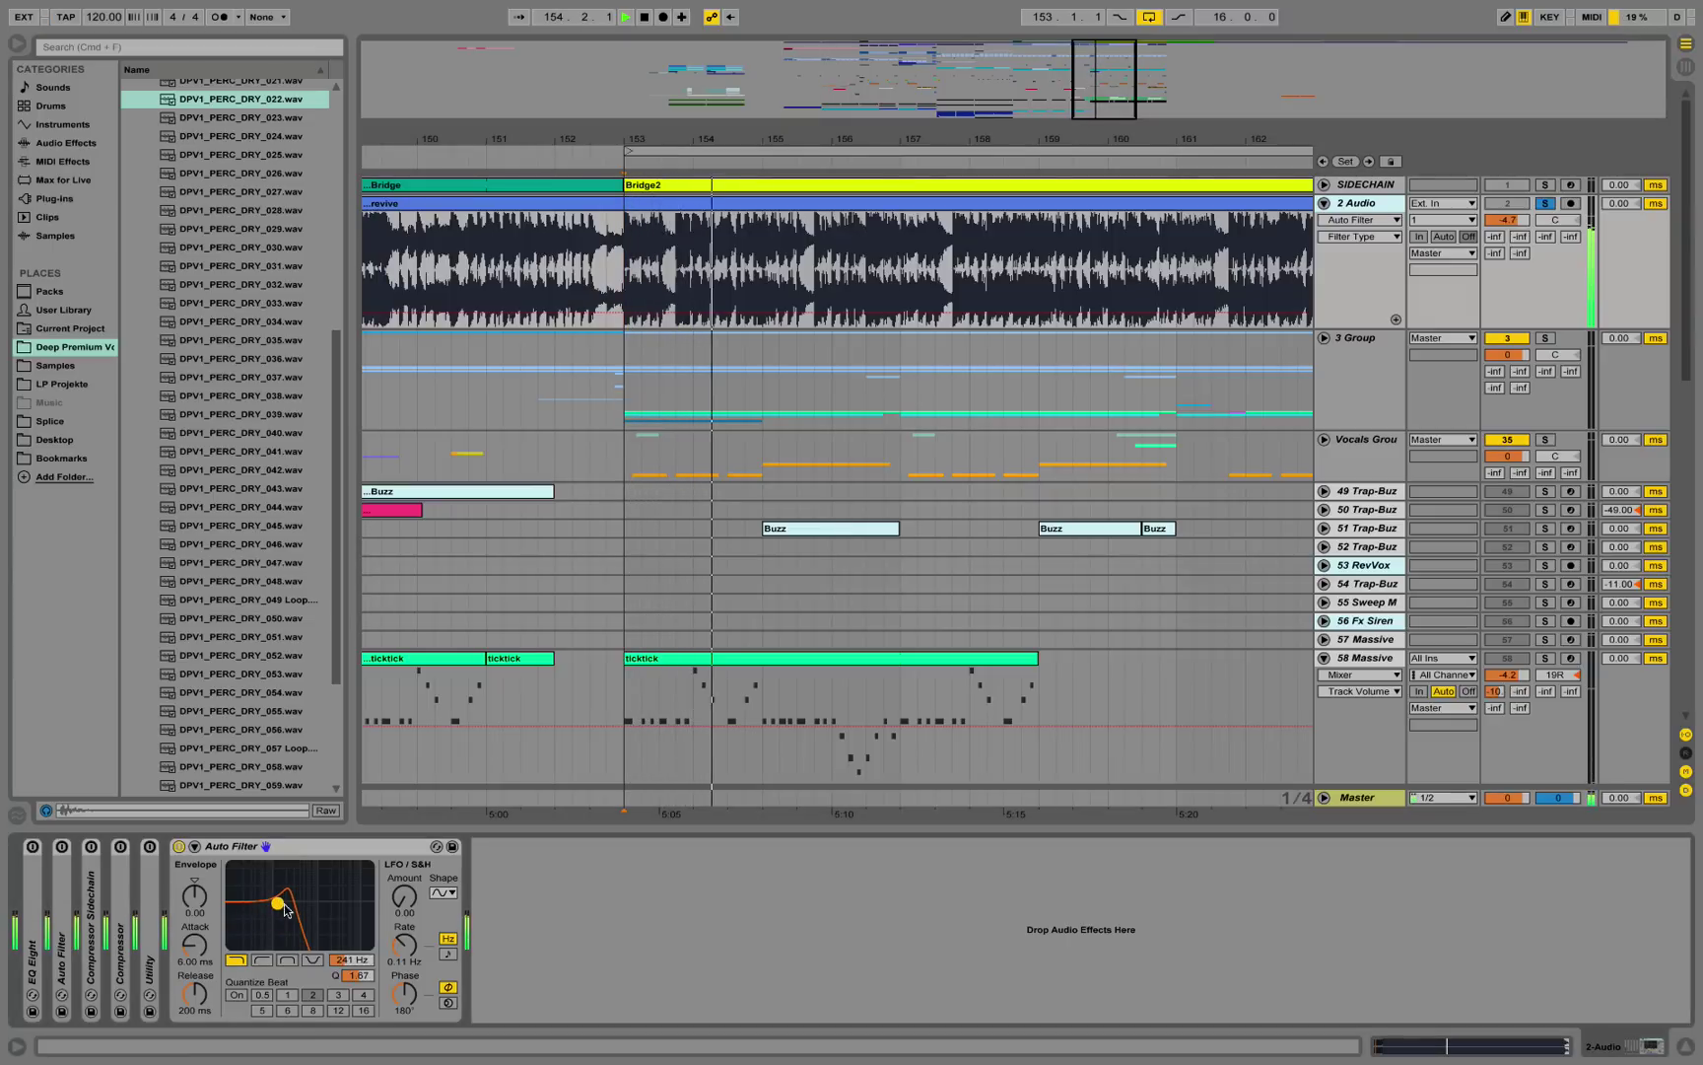
pyautogui.scroll(-3, 850, 580)
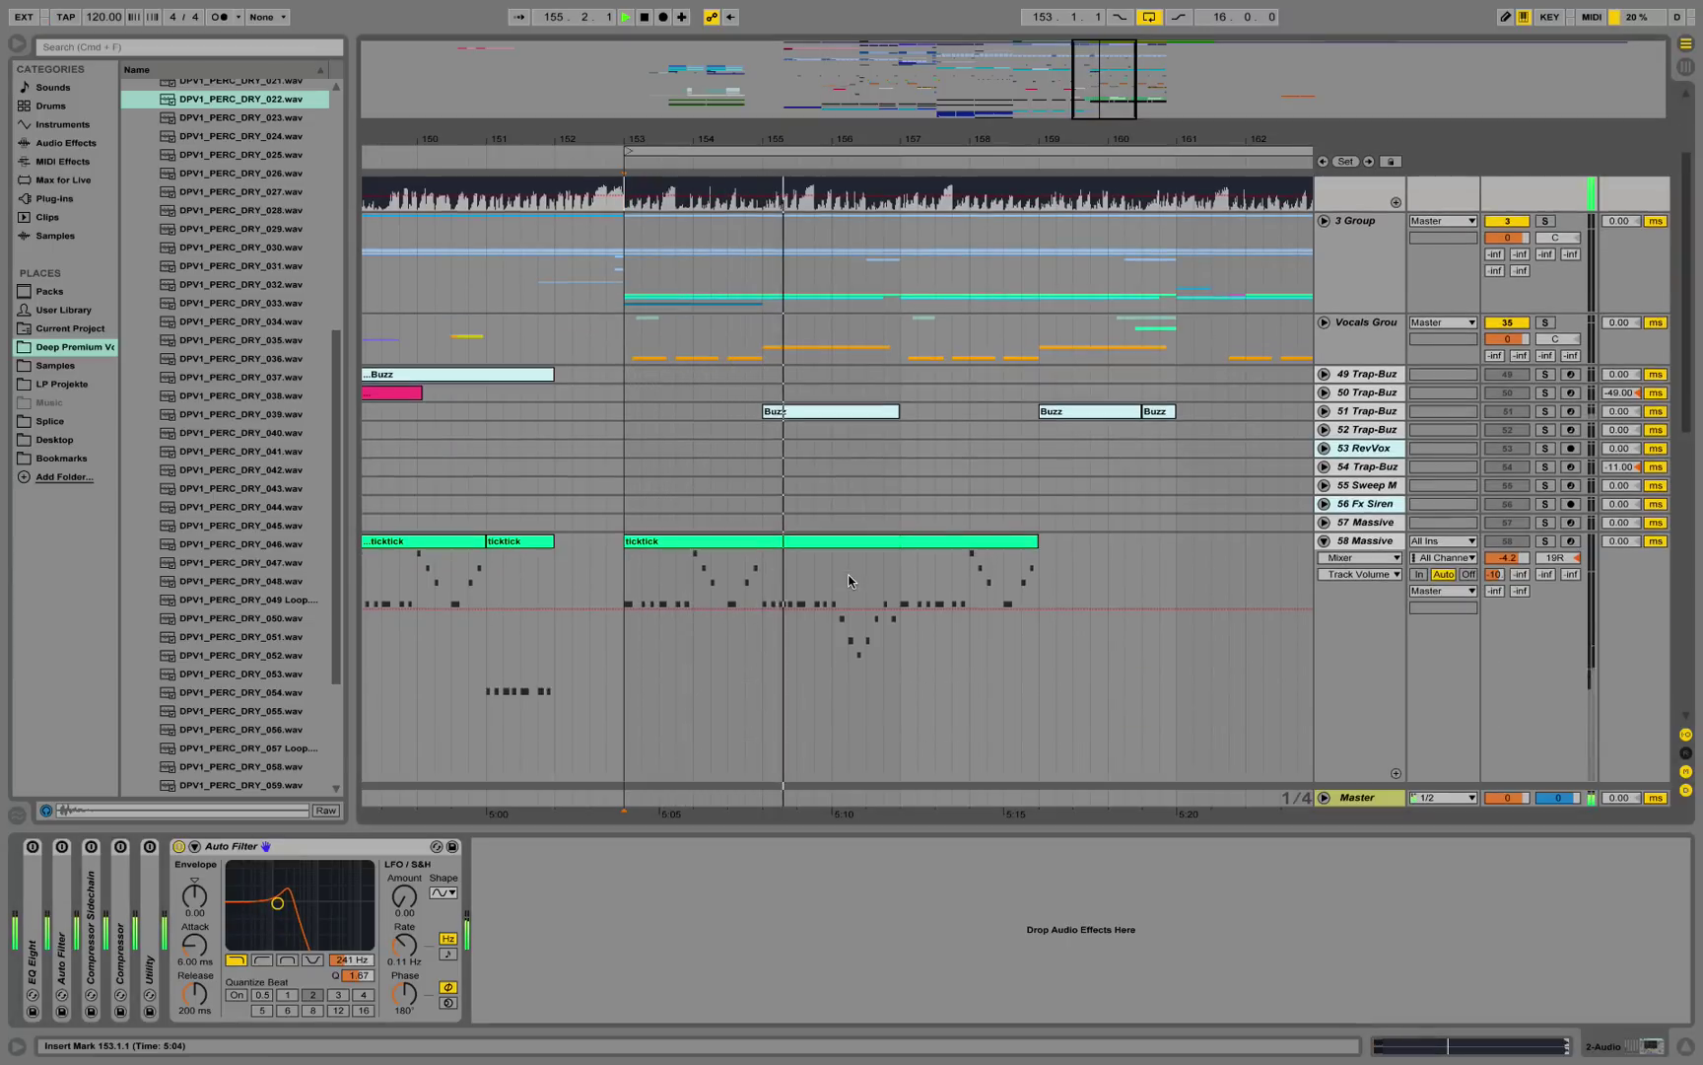
pyautogui.scroll(-10, 850, 581)
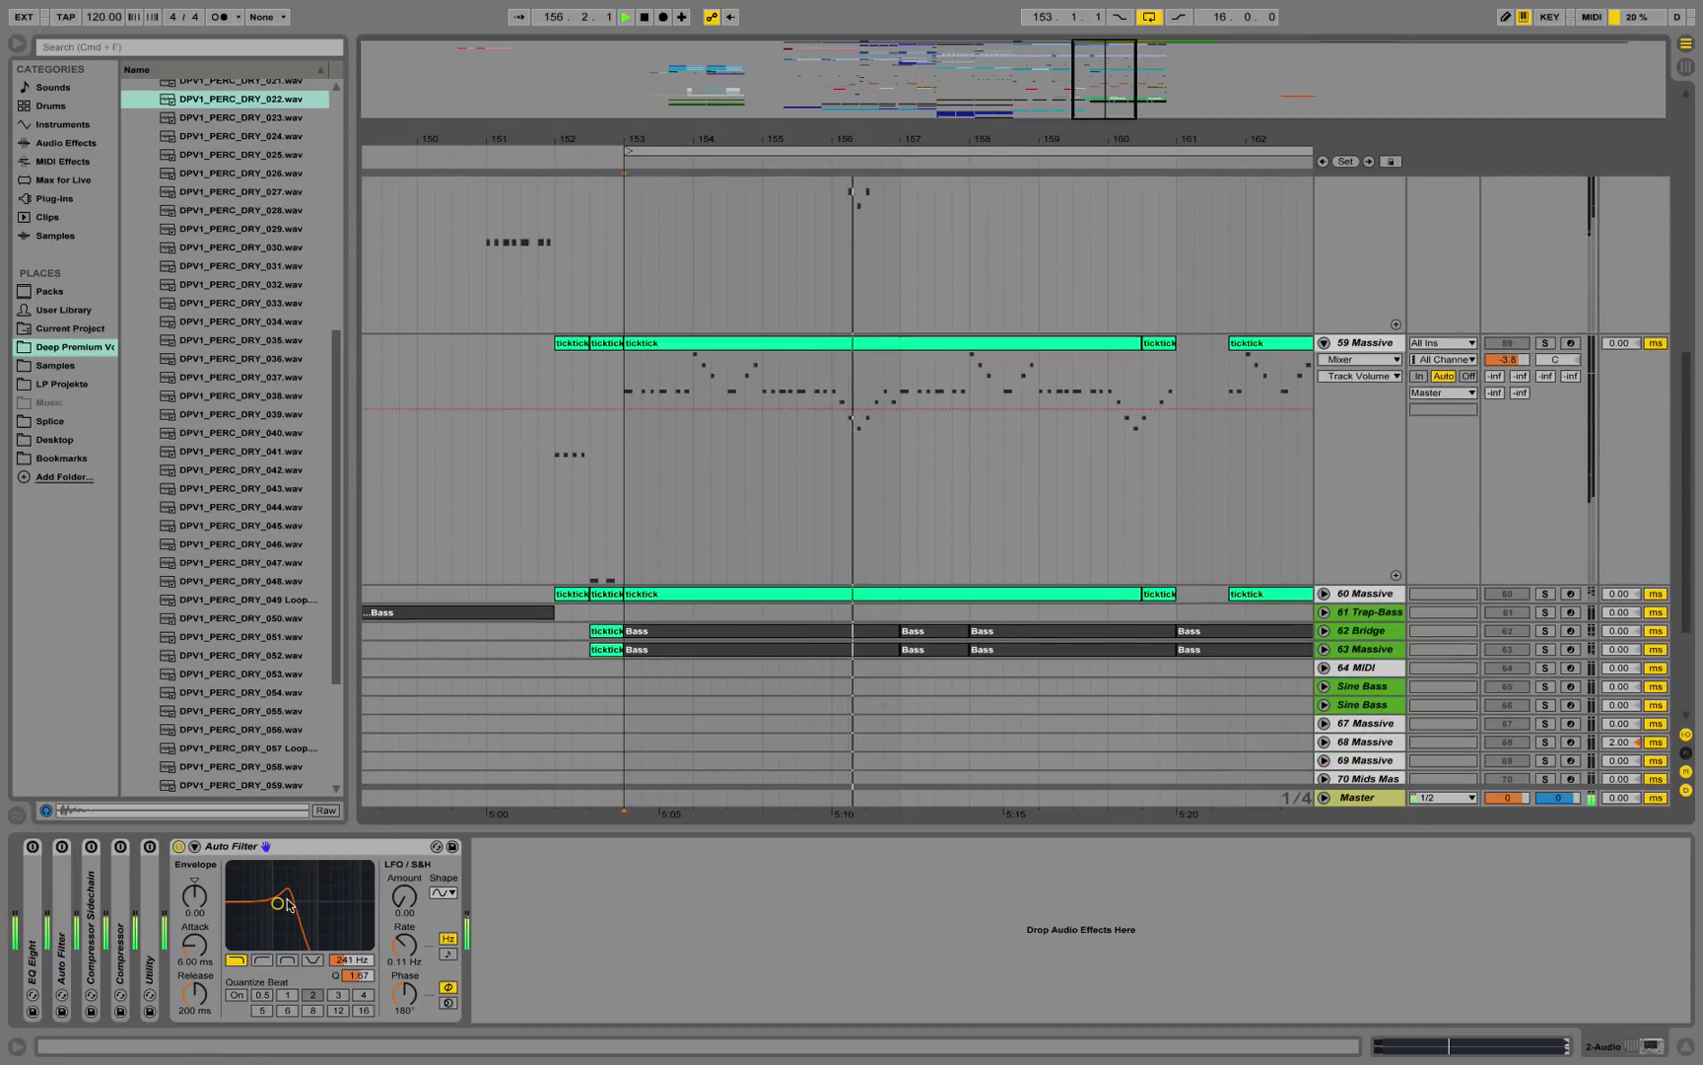
pyautogui.moveTo(286, 905); pyautogui.dragTo(285, 897)
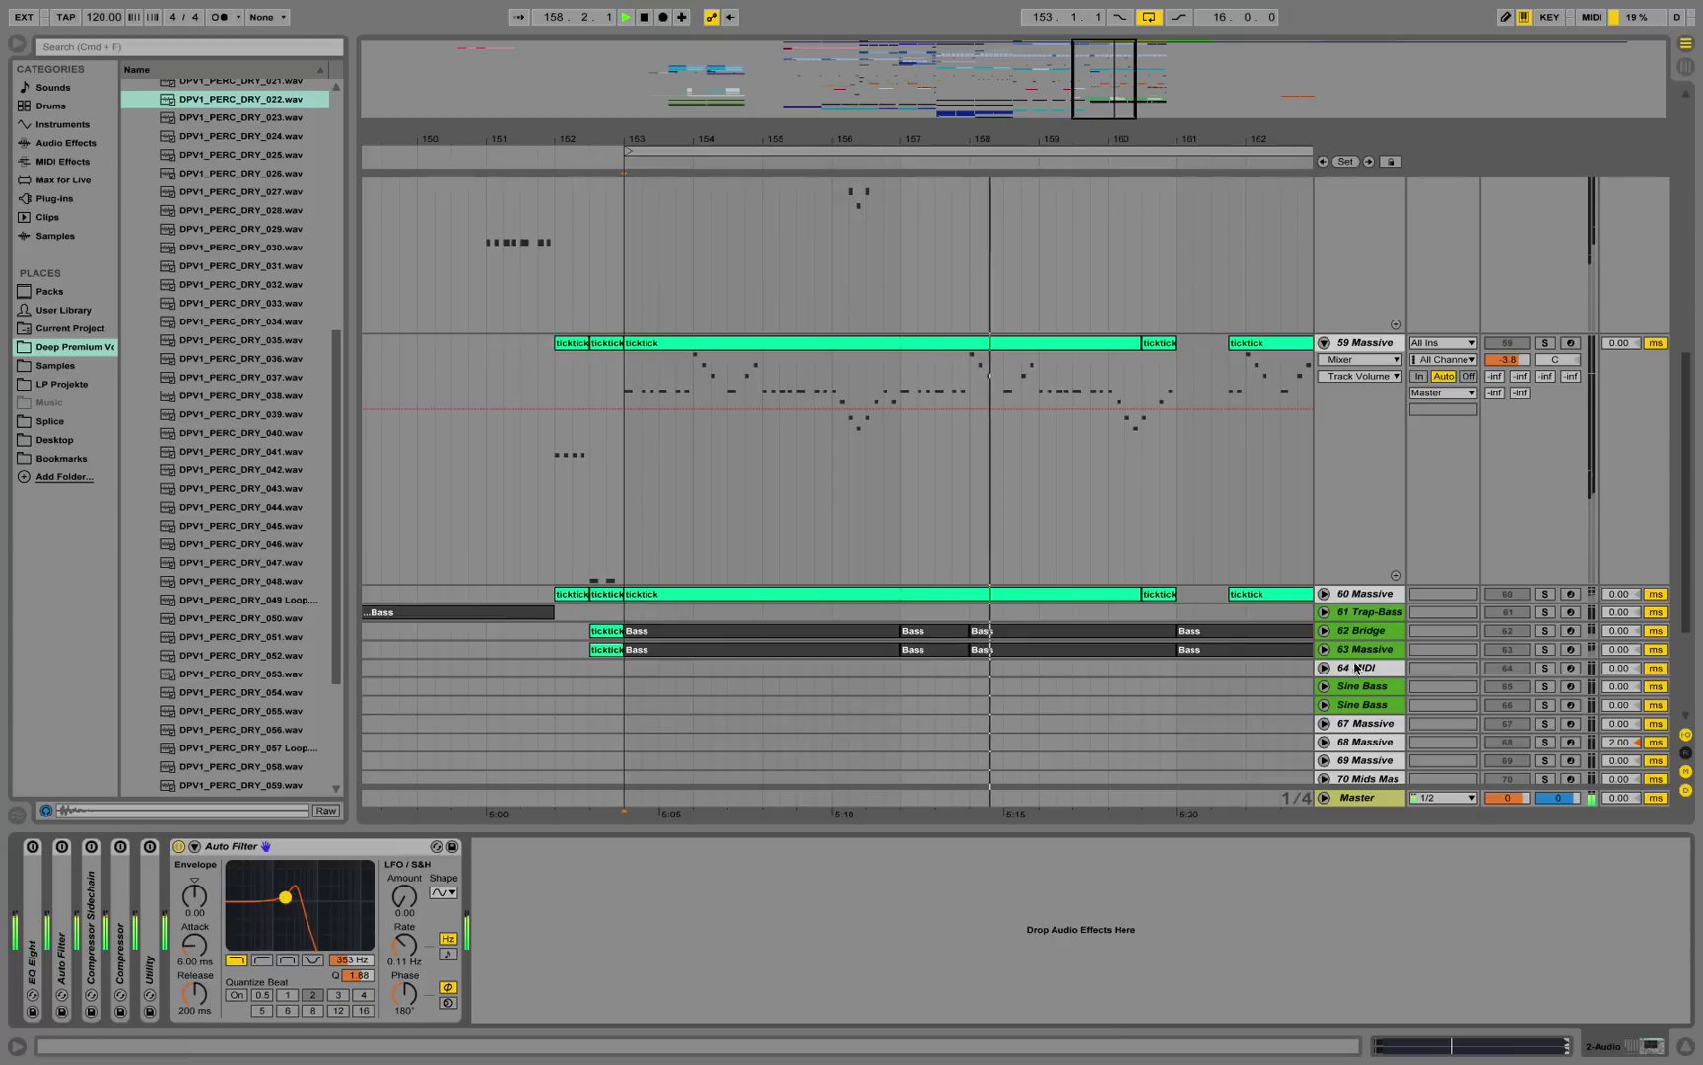
pyautogui.press('space')
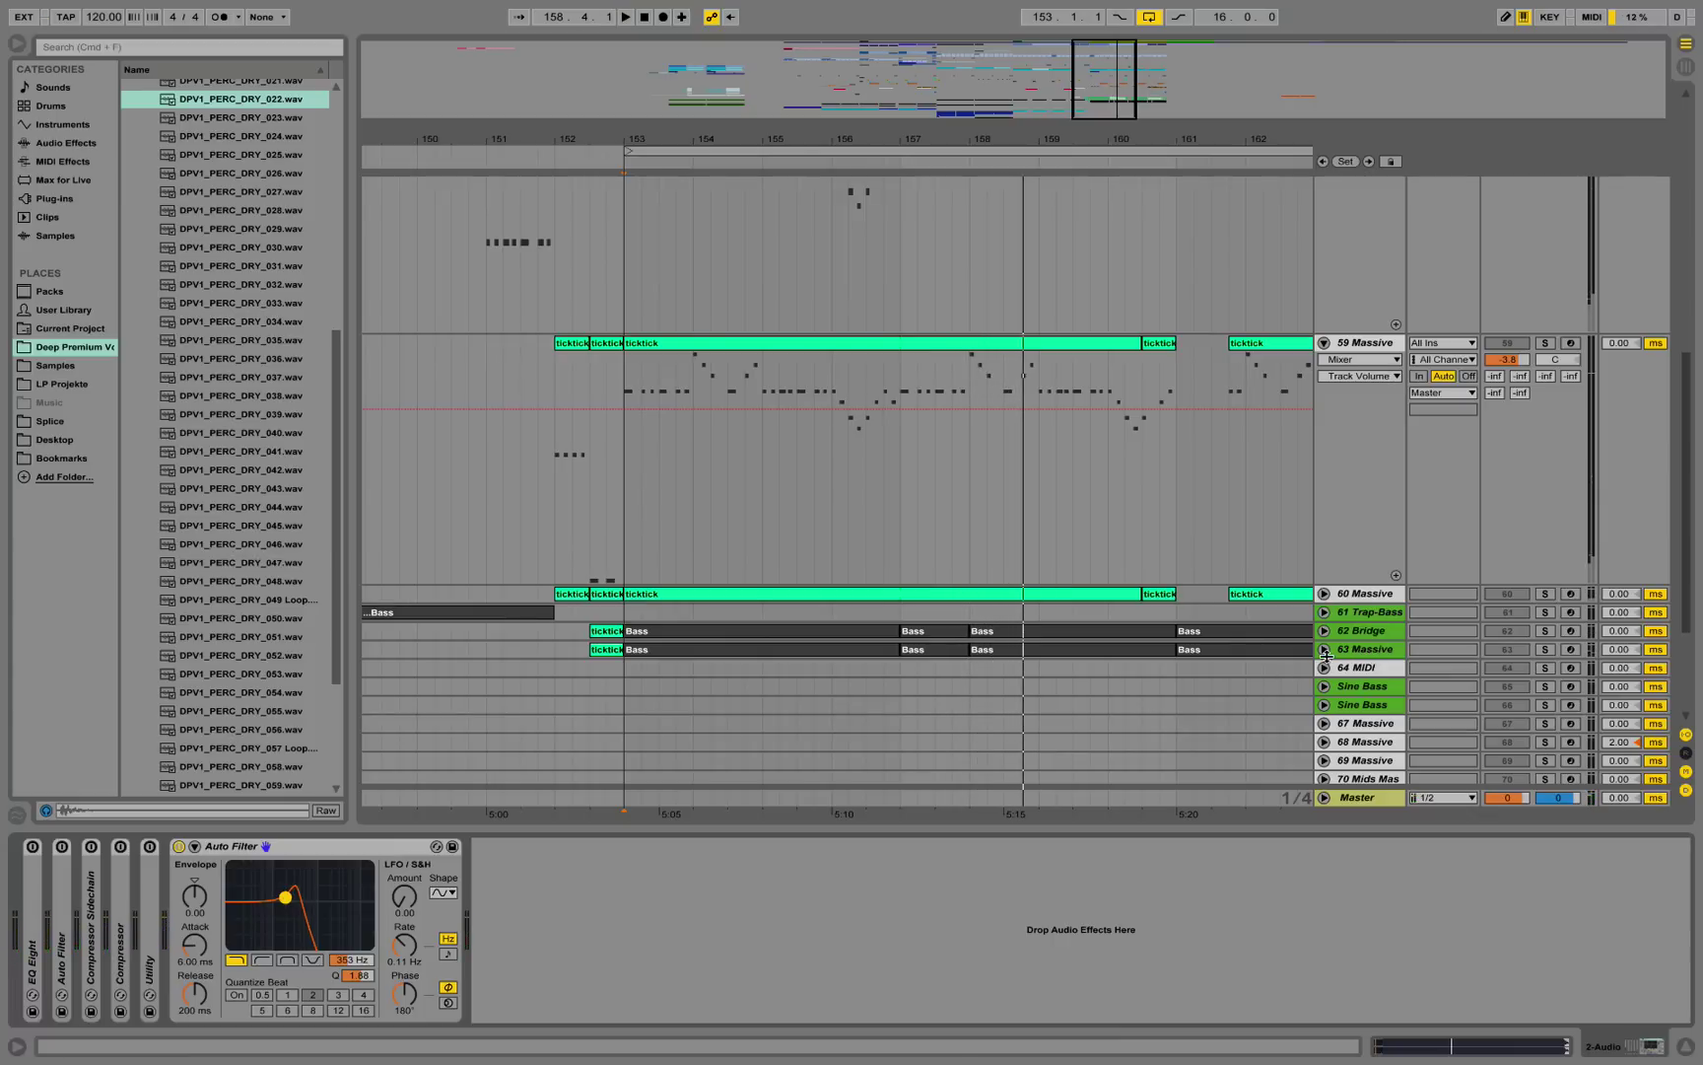
# - Unfold and solo 63 Massive, play its Bass clip notes, then show its Massive and Compressor Sidechain devices
pyautogui.click(1323, 650)
pyautogui.scroll(-2, 895, 570)
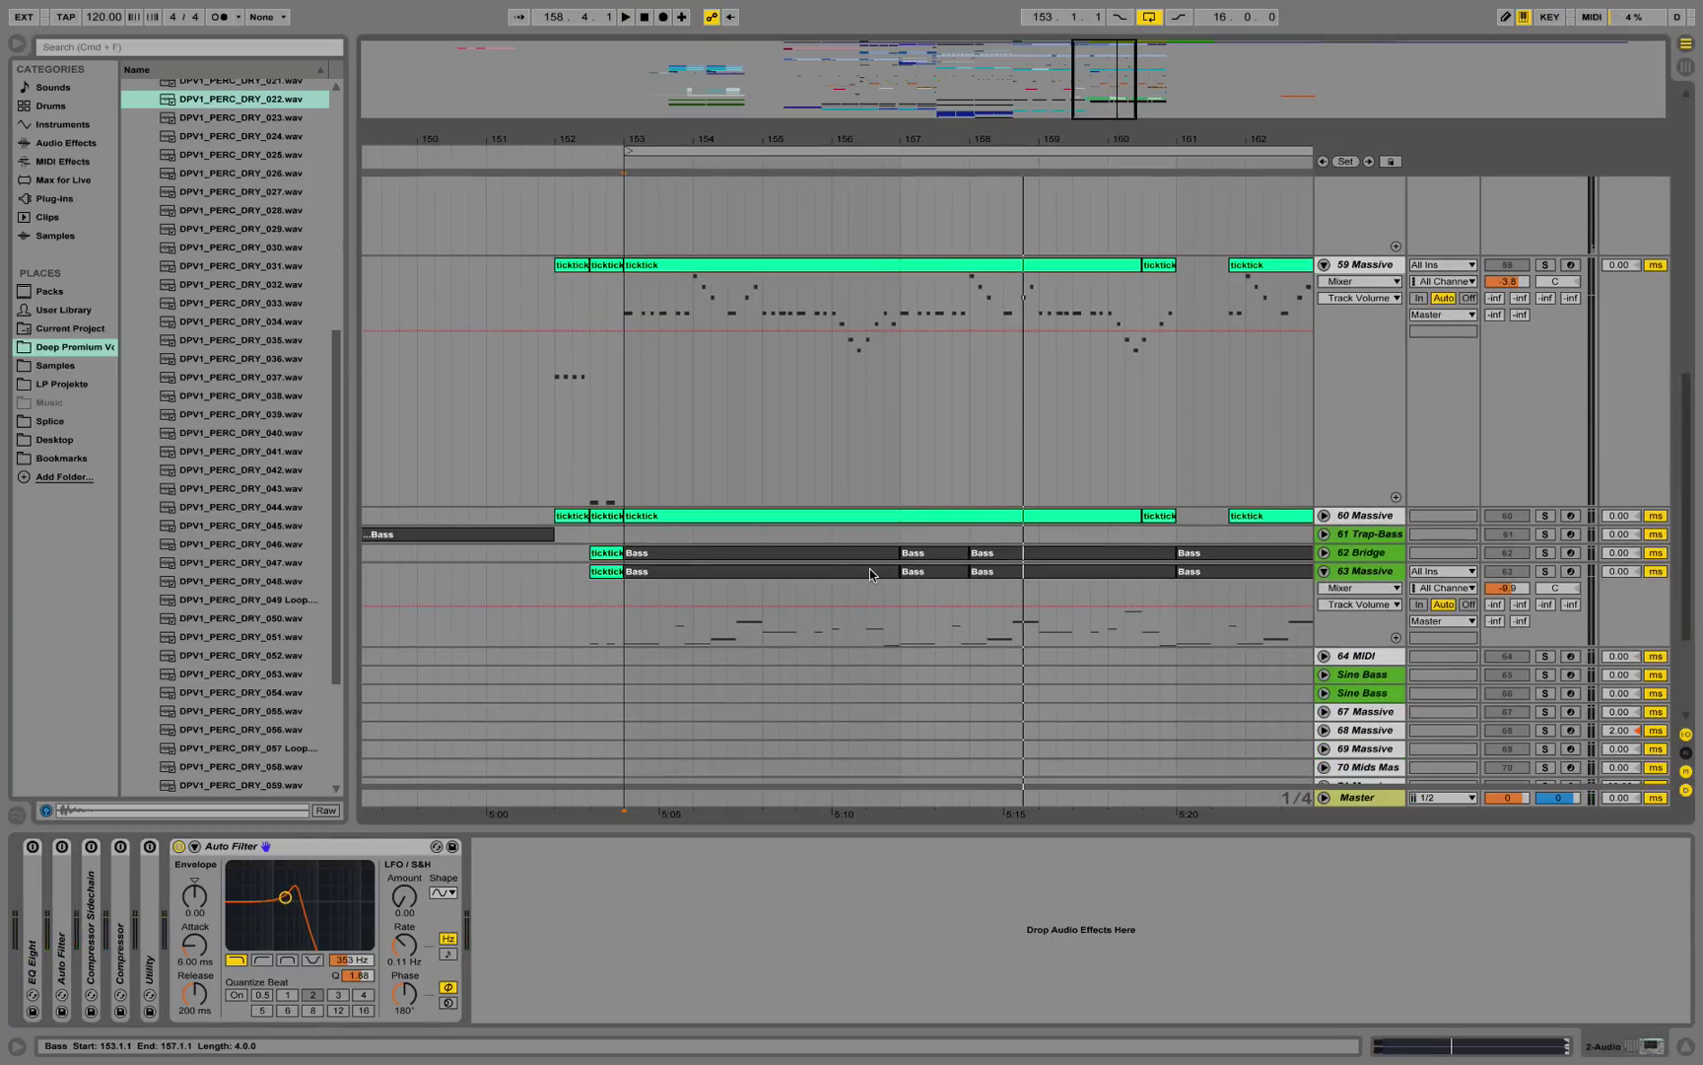
pyautogui.doubleClick(870, 572)
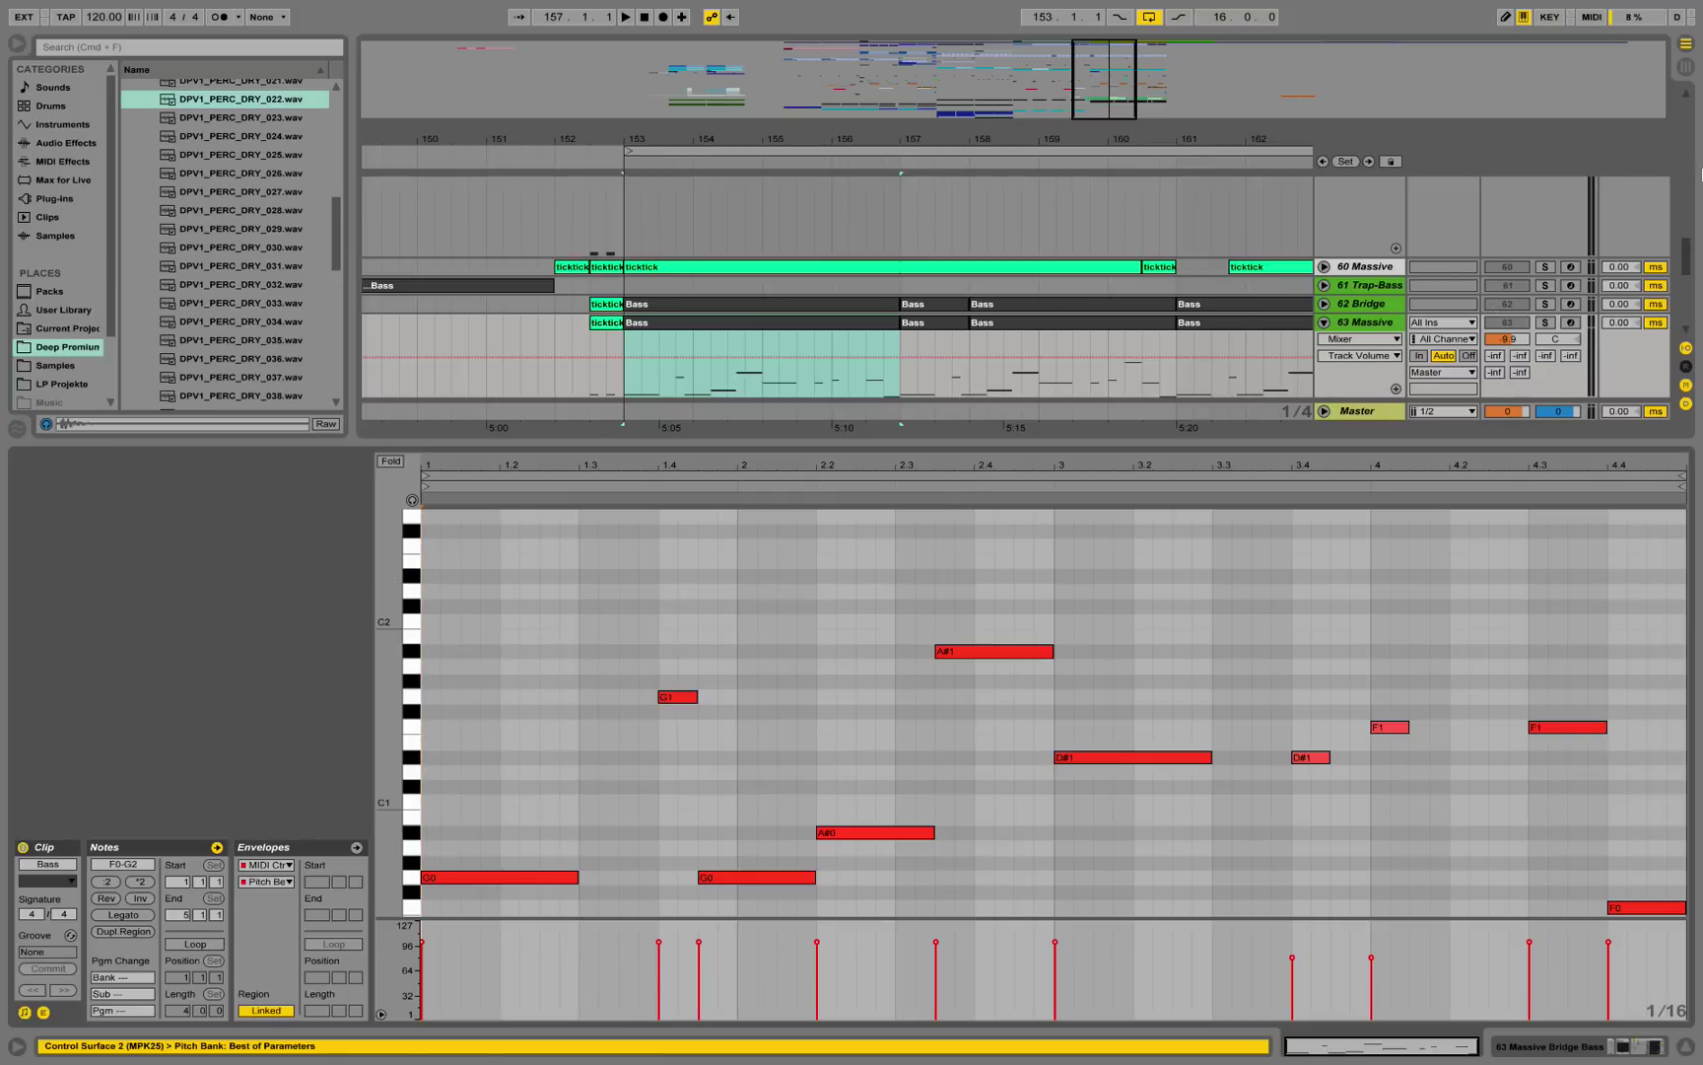
pyautogui.click(1544, 324)
pyautogui.press('space')
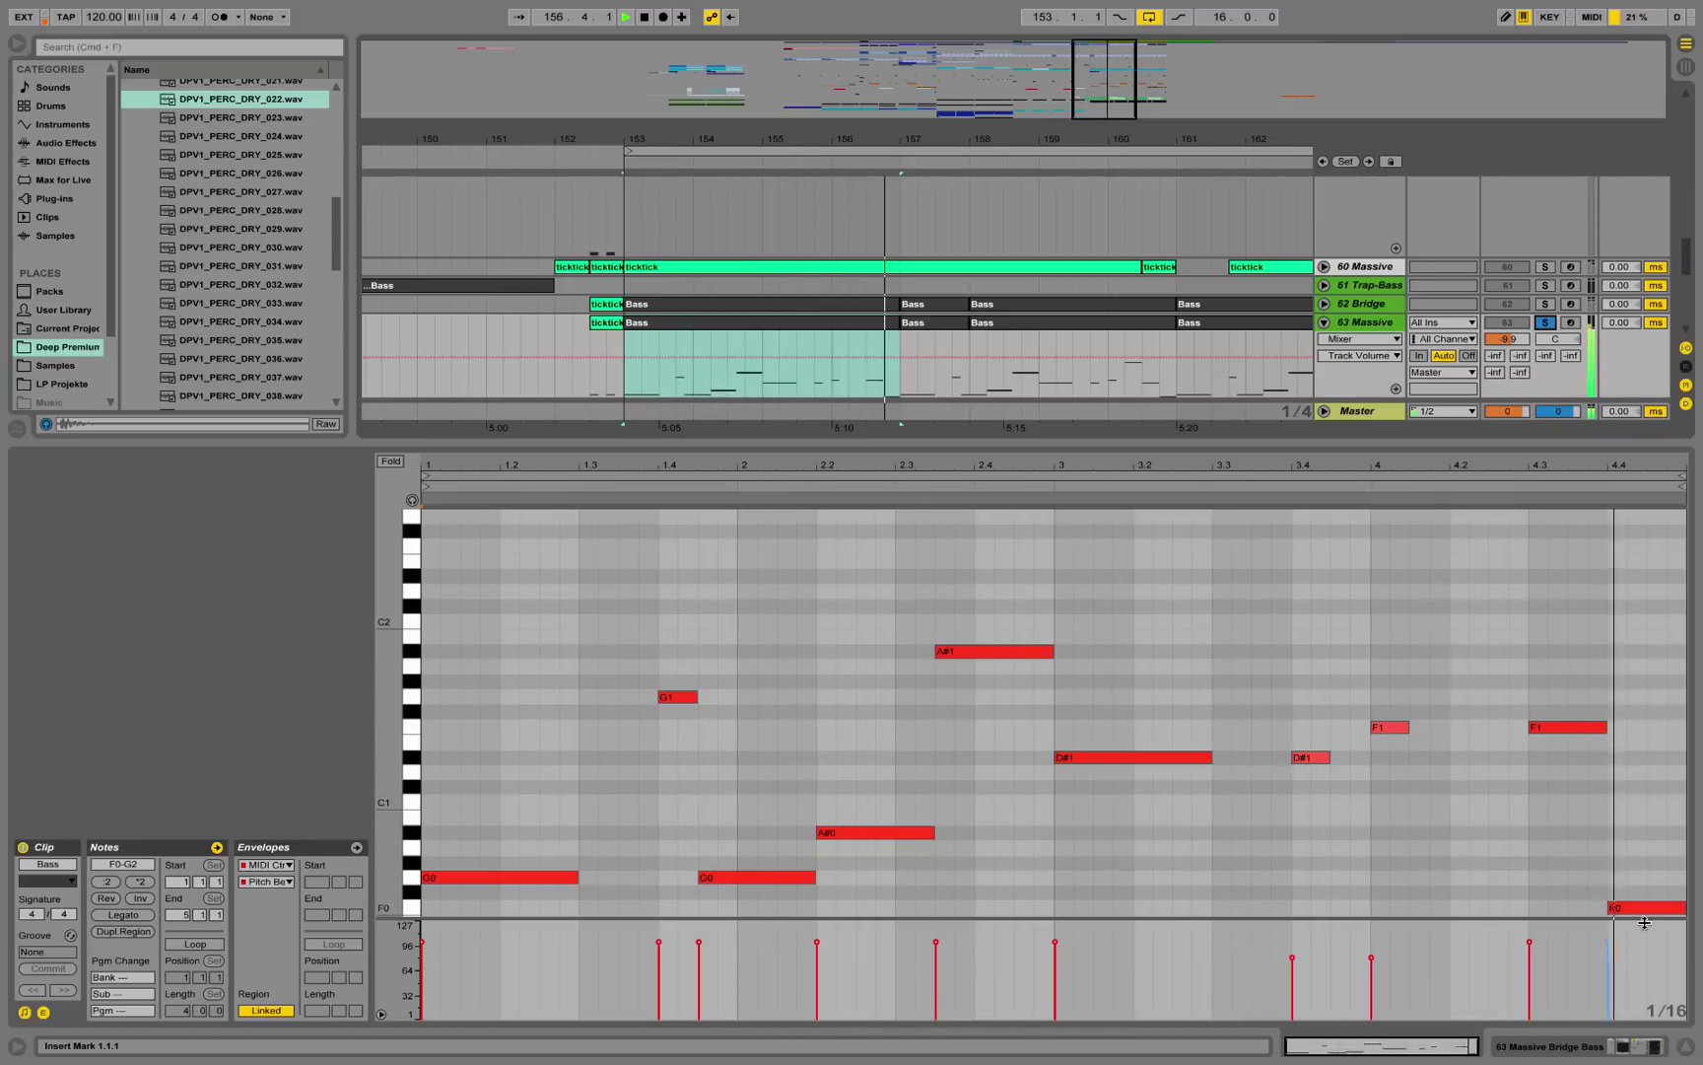
pyautogui.click(1632, 1050)
pyautogui.scroll(5, 945, 490)
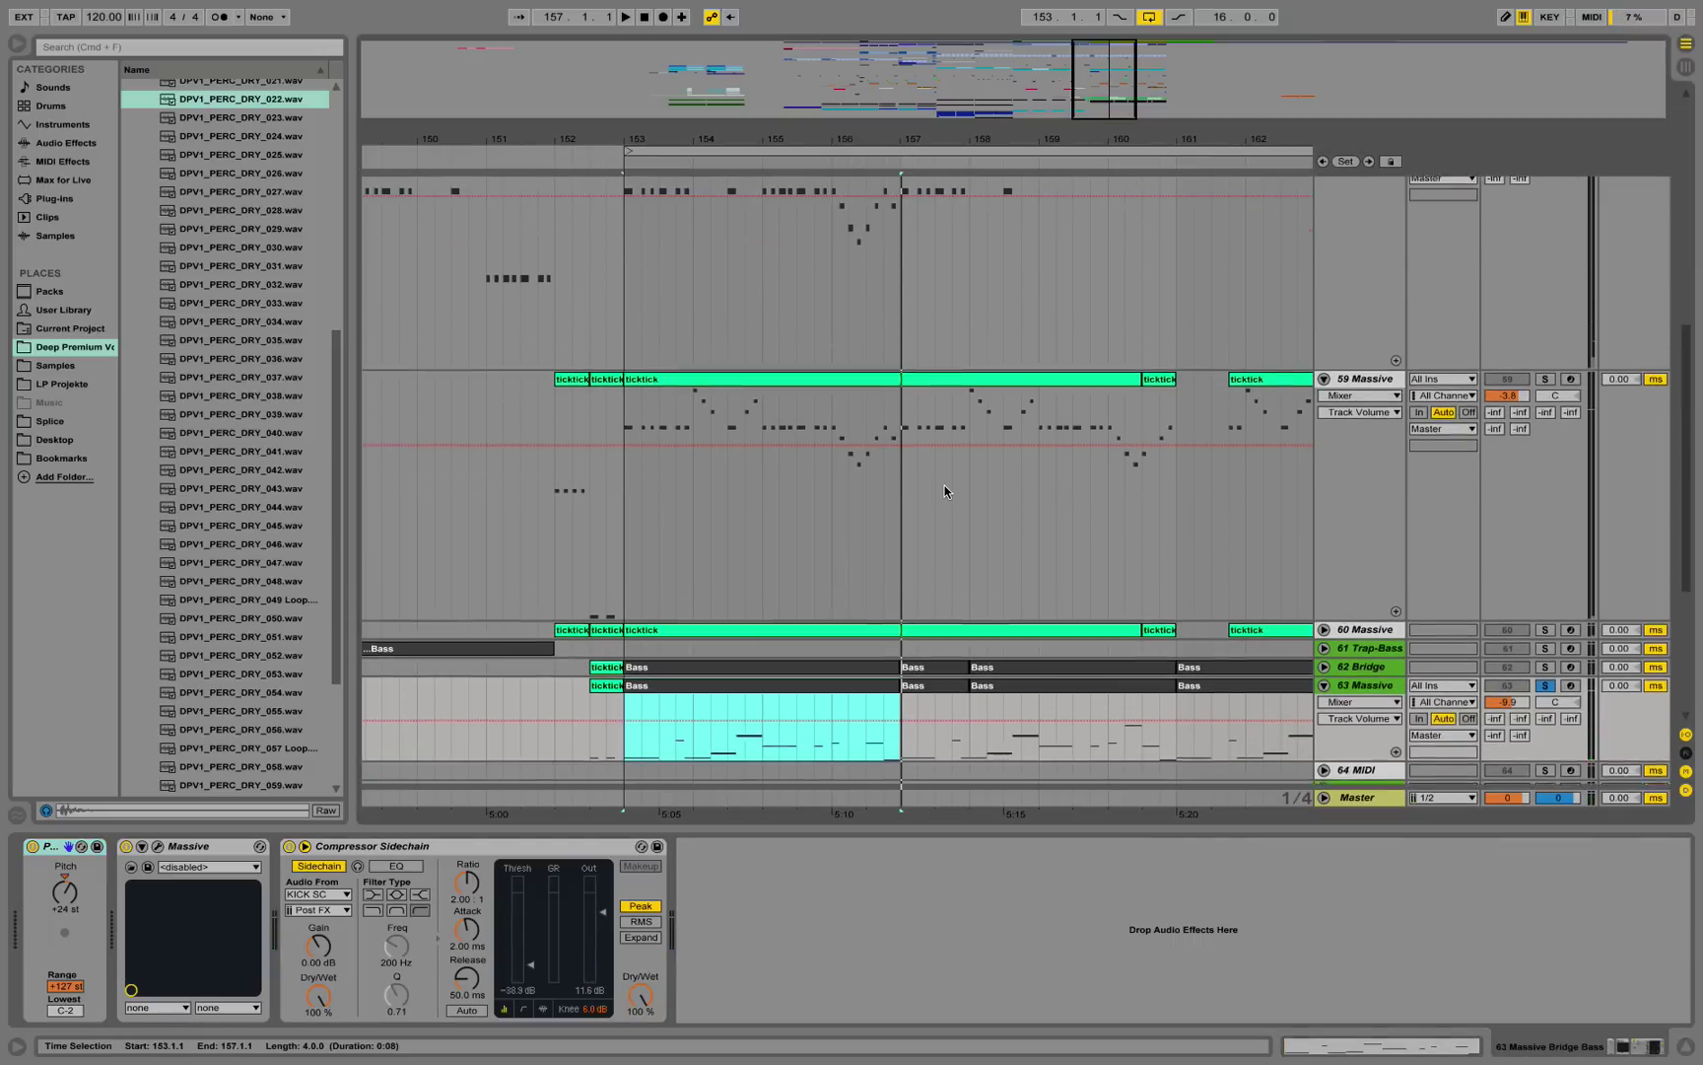
# - Select the 2 Audio track and sweep its Auto Filter cutoff fully open
pyautogui.scroll(10, 946, 484)
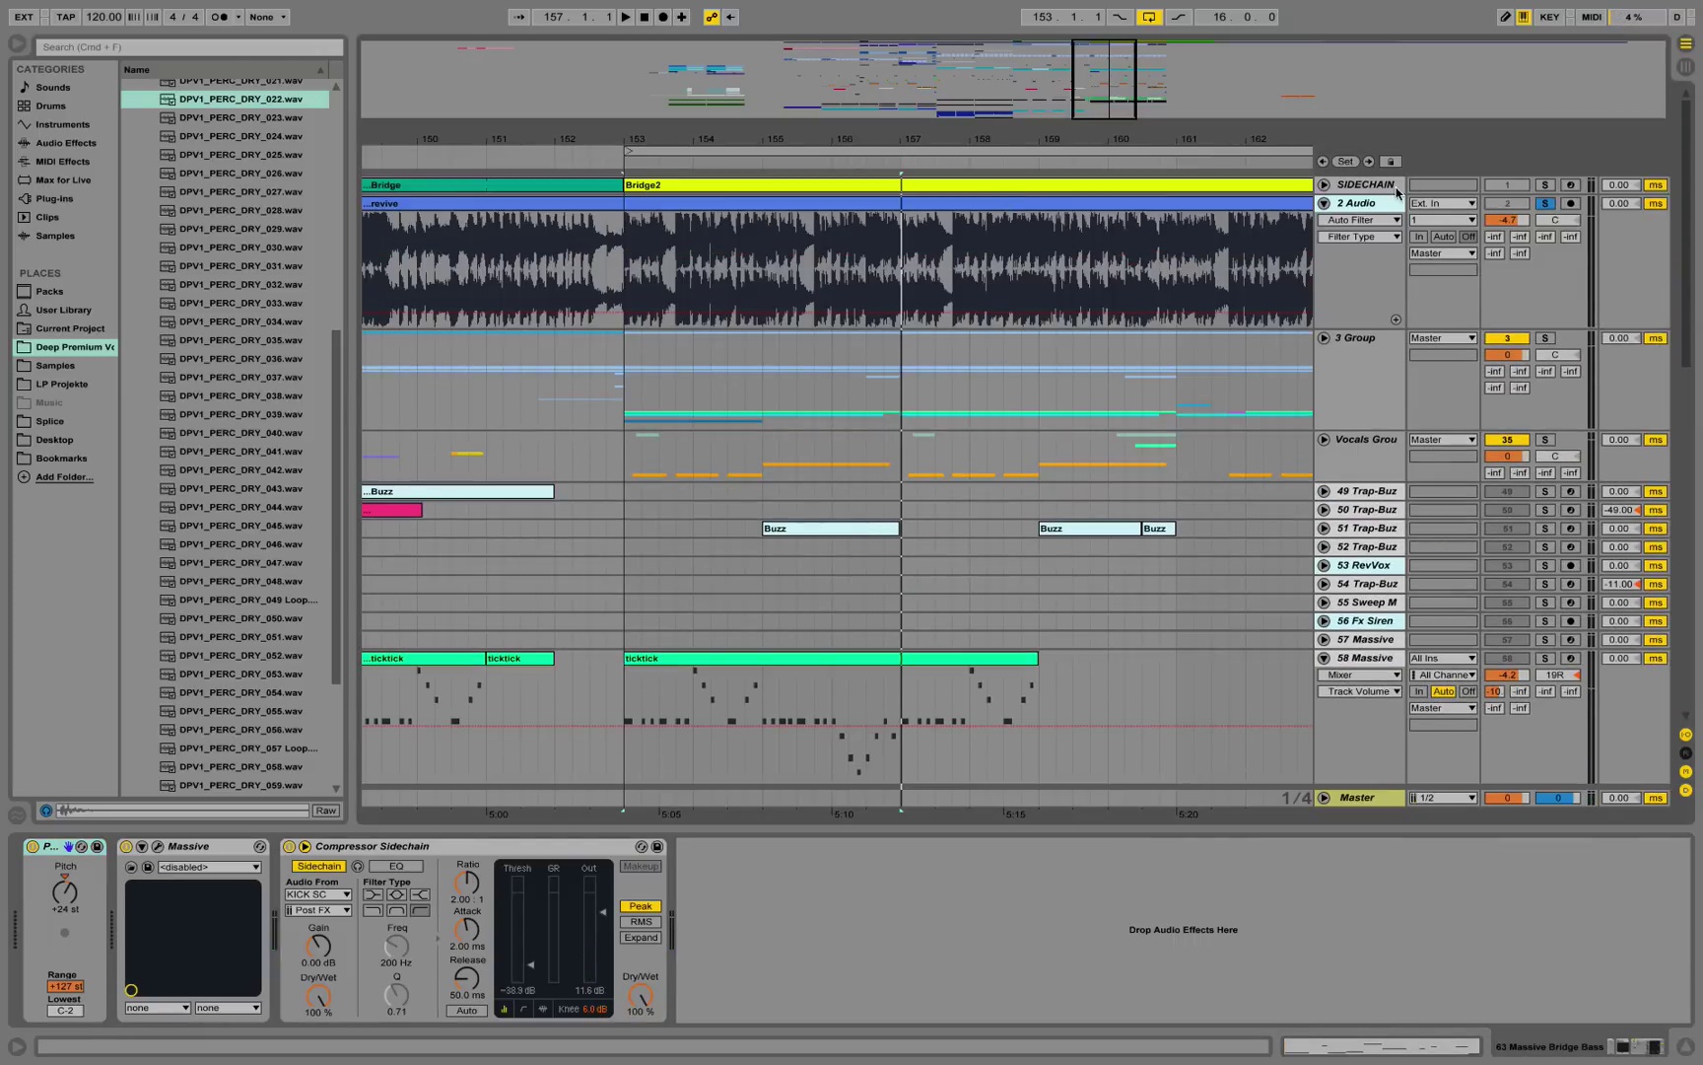
pyautogui.click(1382, 202)
pyautogui.moveTo(287, 904); pyautogui.dragTo(332, 897)
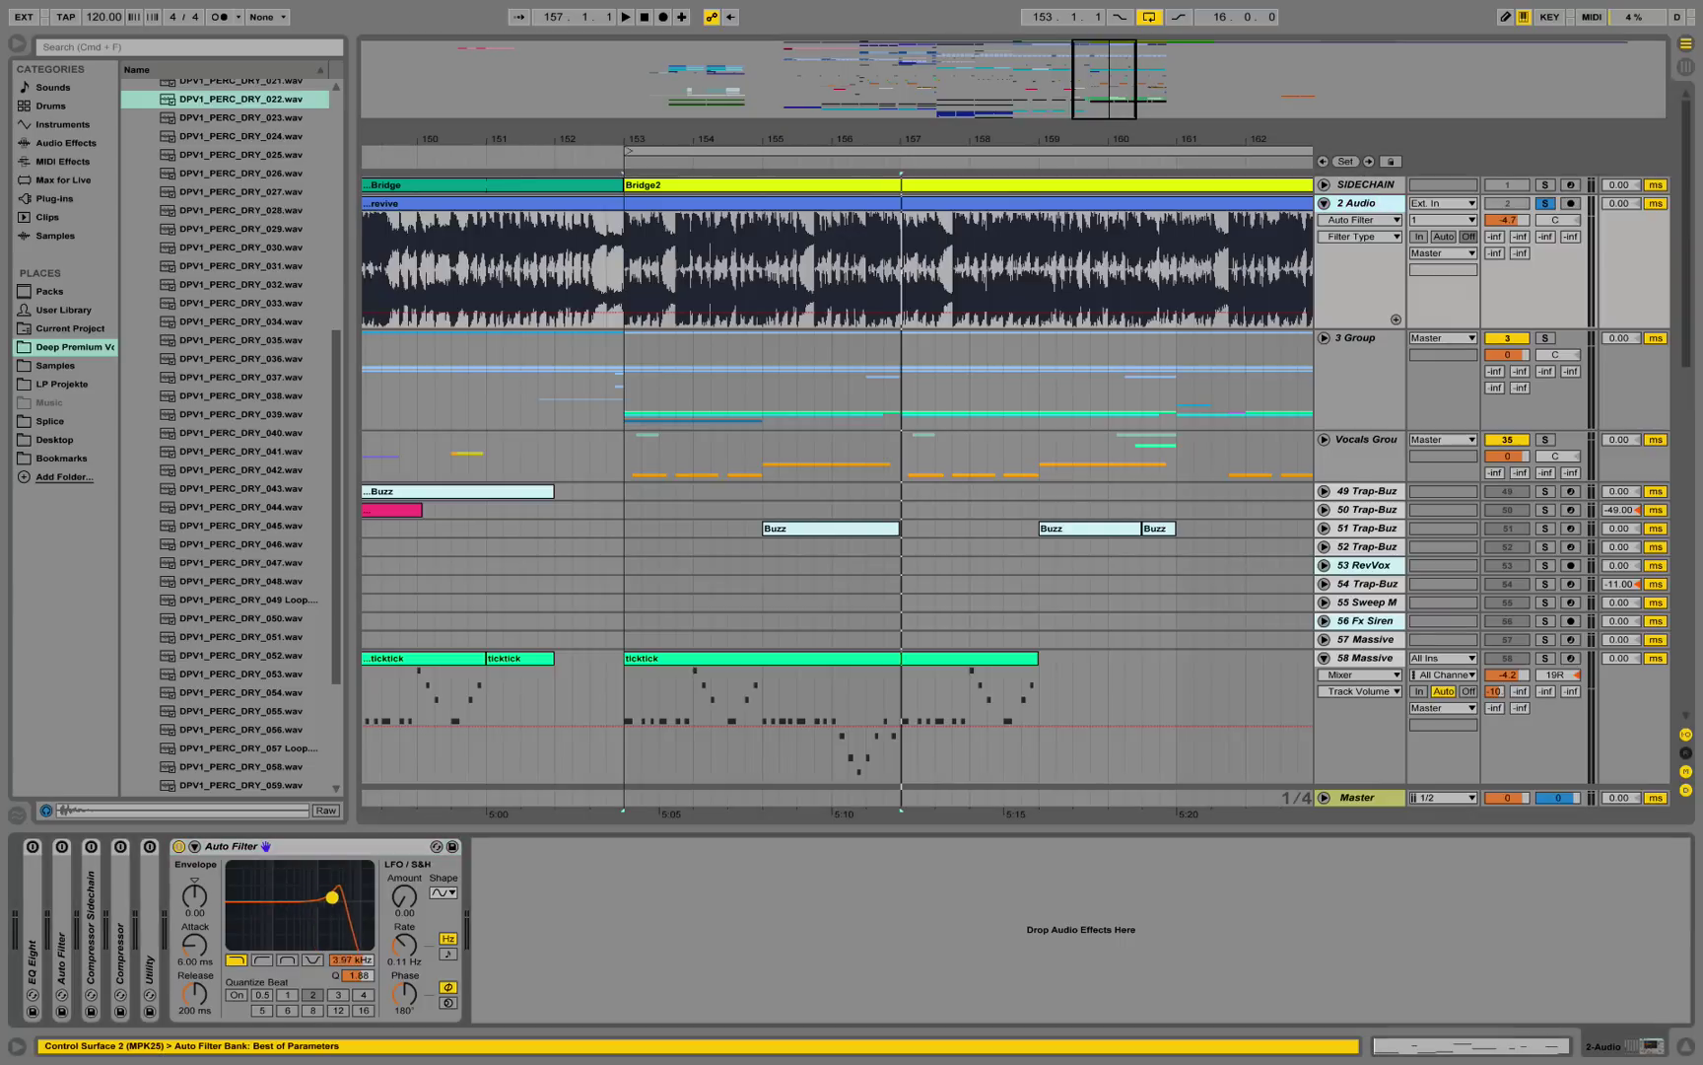
# - Unfold 3 Group, select the Trap2Hihat track, and pick its first Trap Hat 2 clip
pyautogui.click(1324, 337)
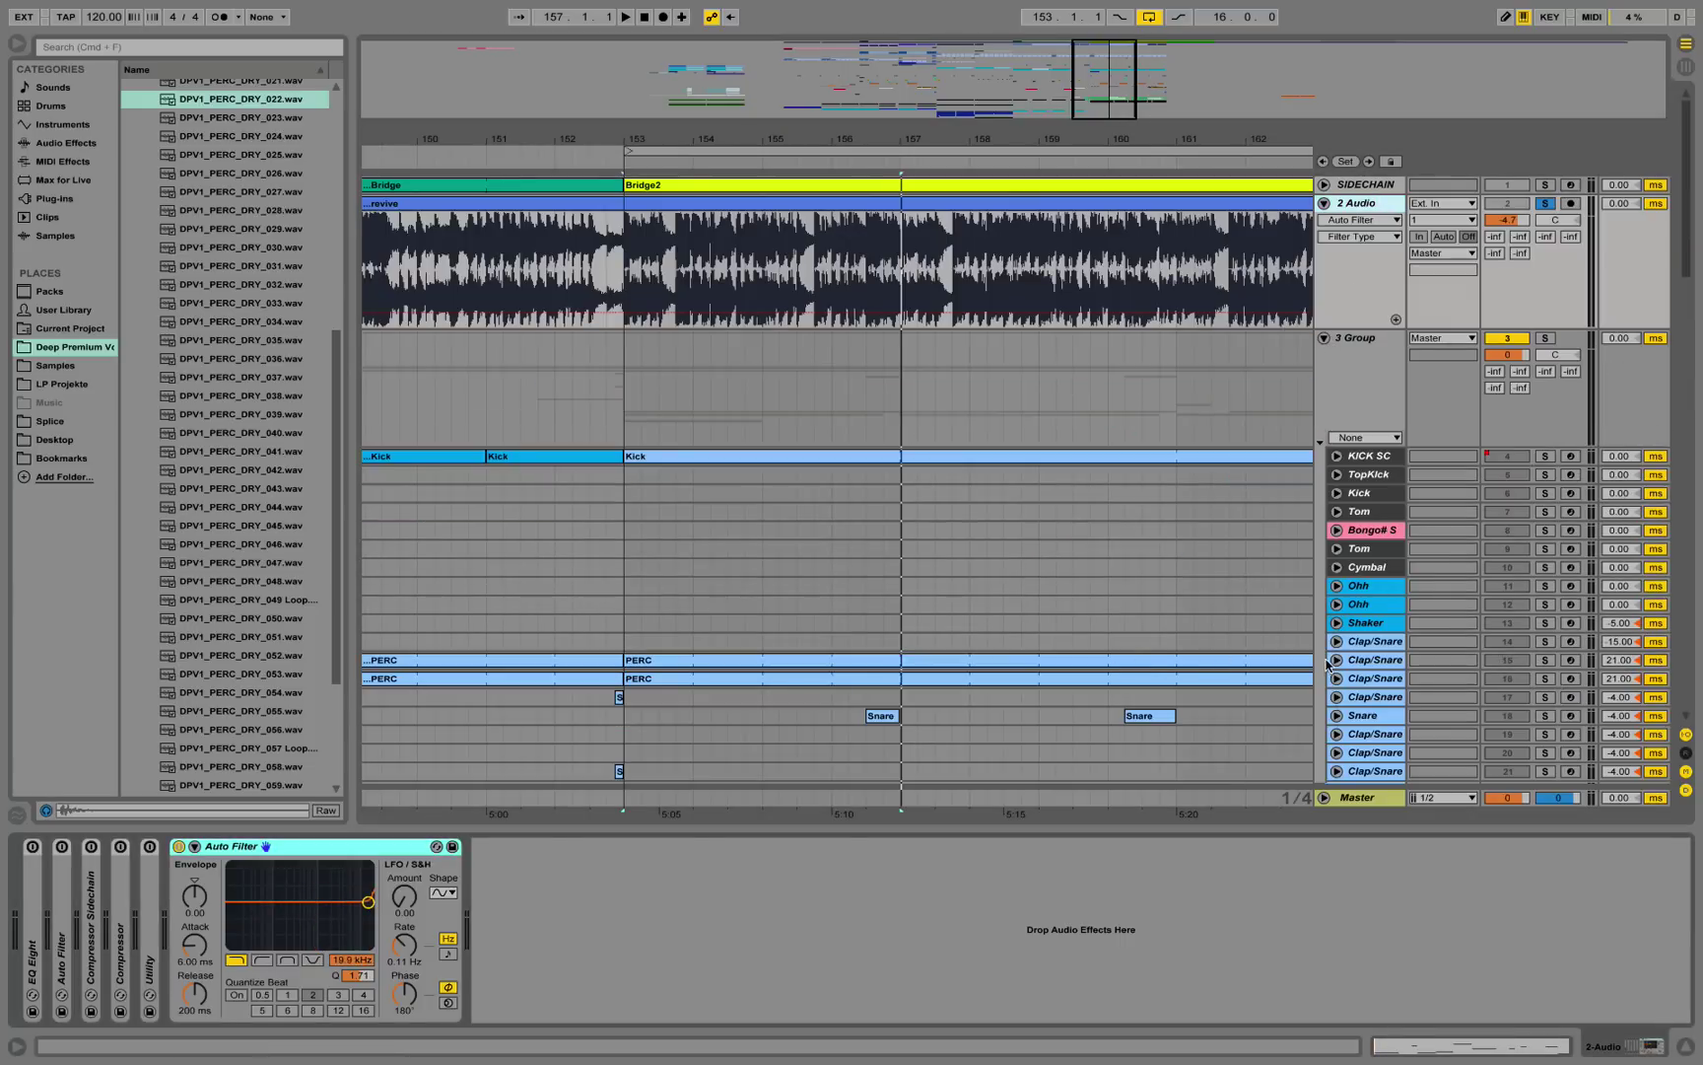
pyautogui.scroll(-10, 1327, 665)
pyautogui.click(1361, 653)
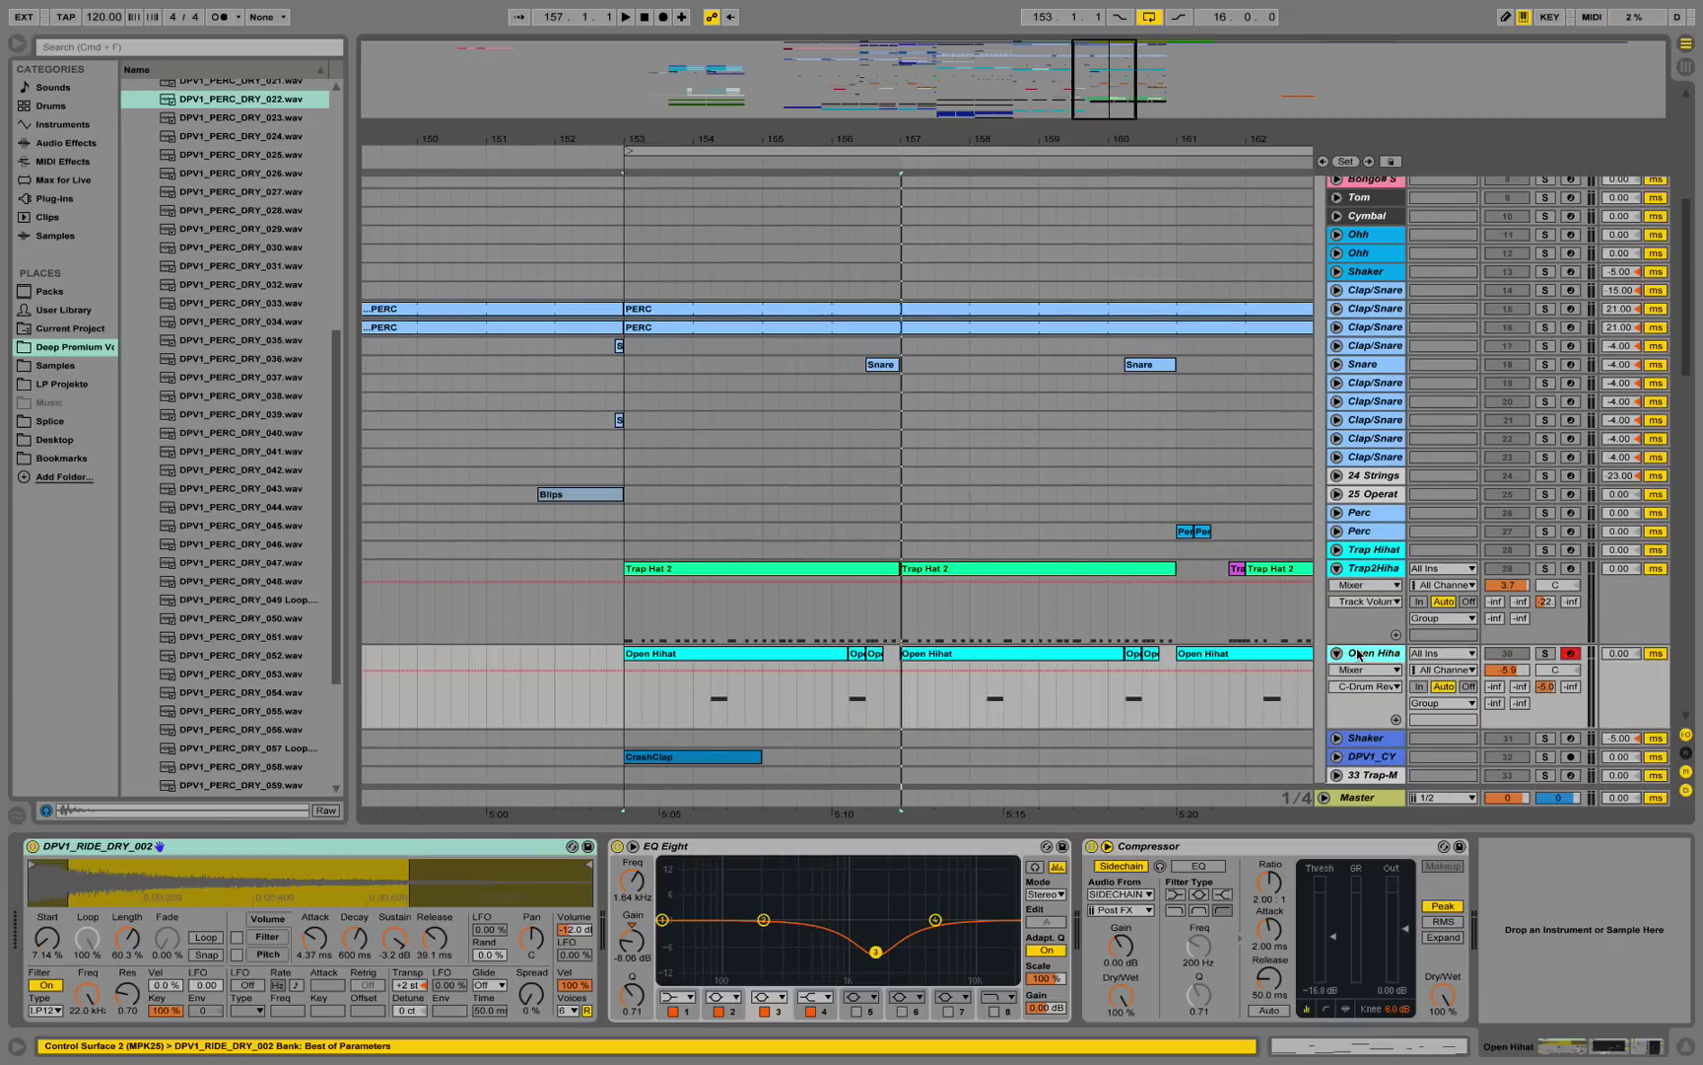
pyautogui.click(1377, 570)
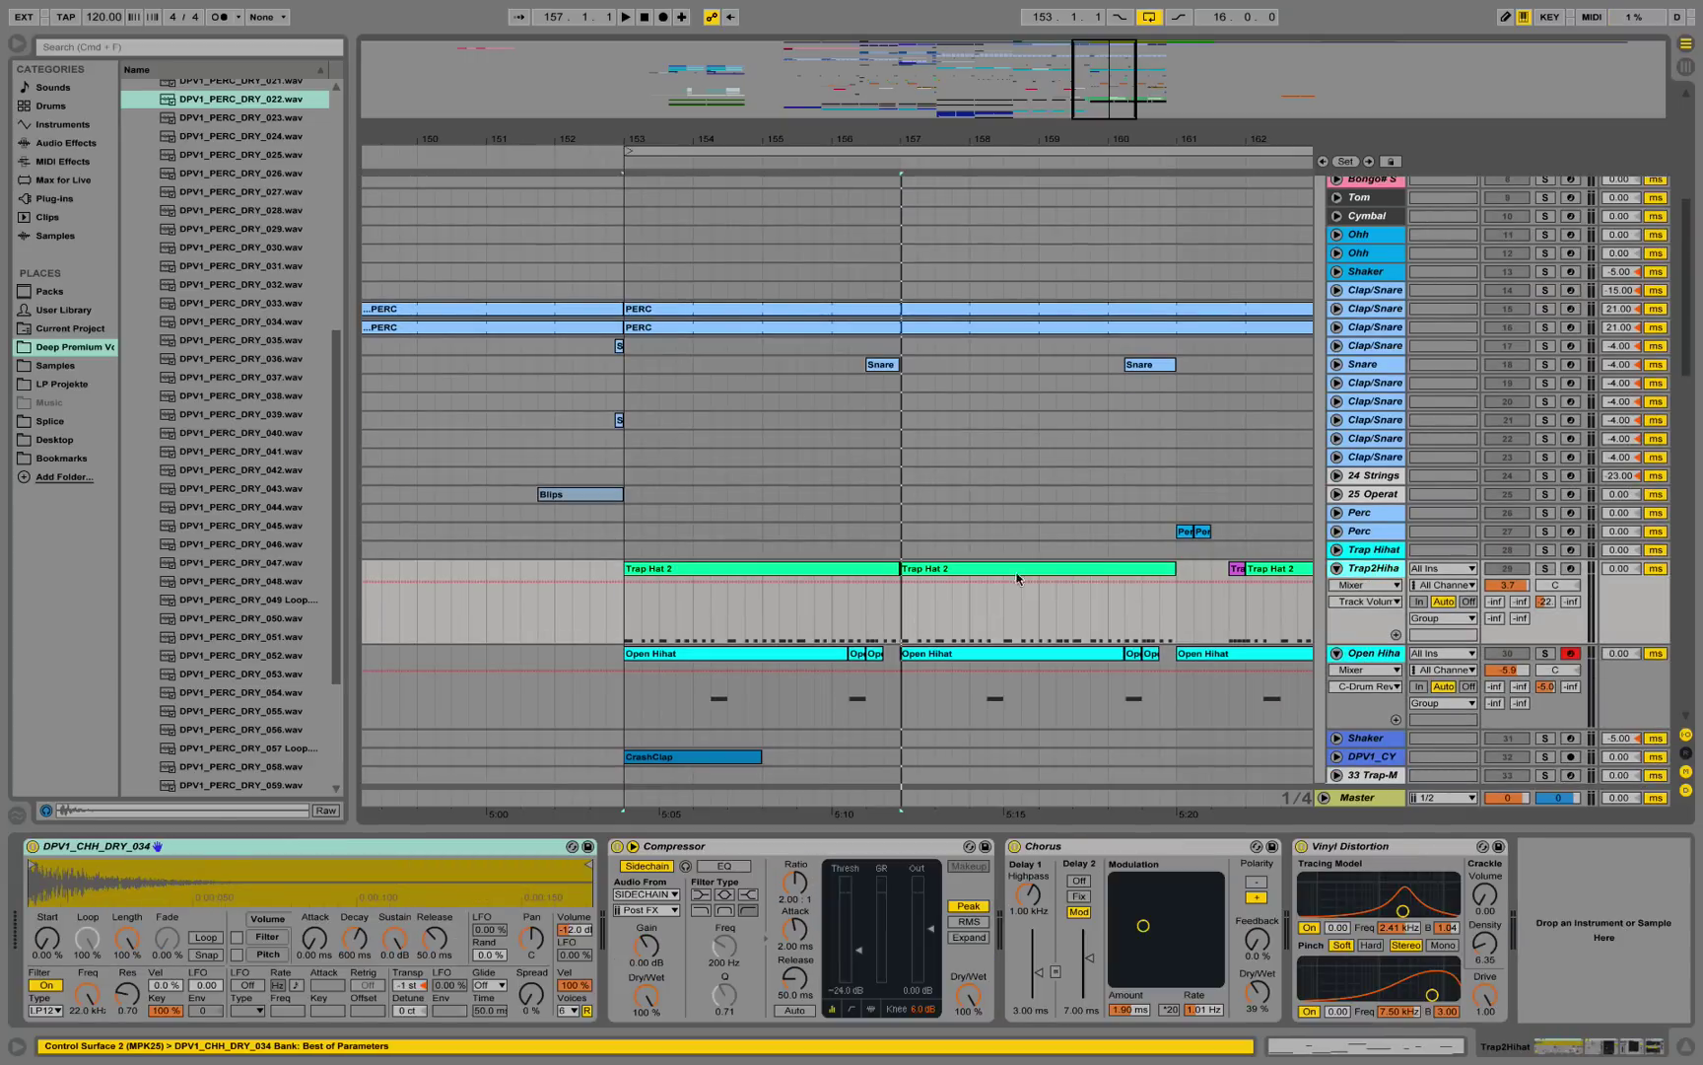
pyautogui.click(843, 570)
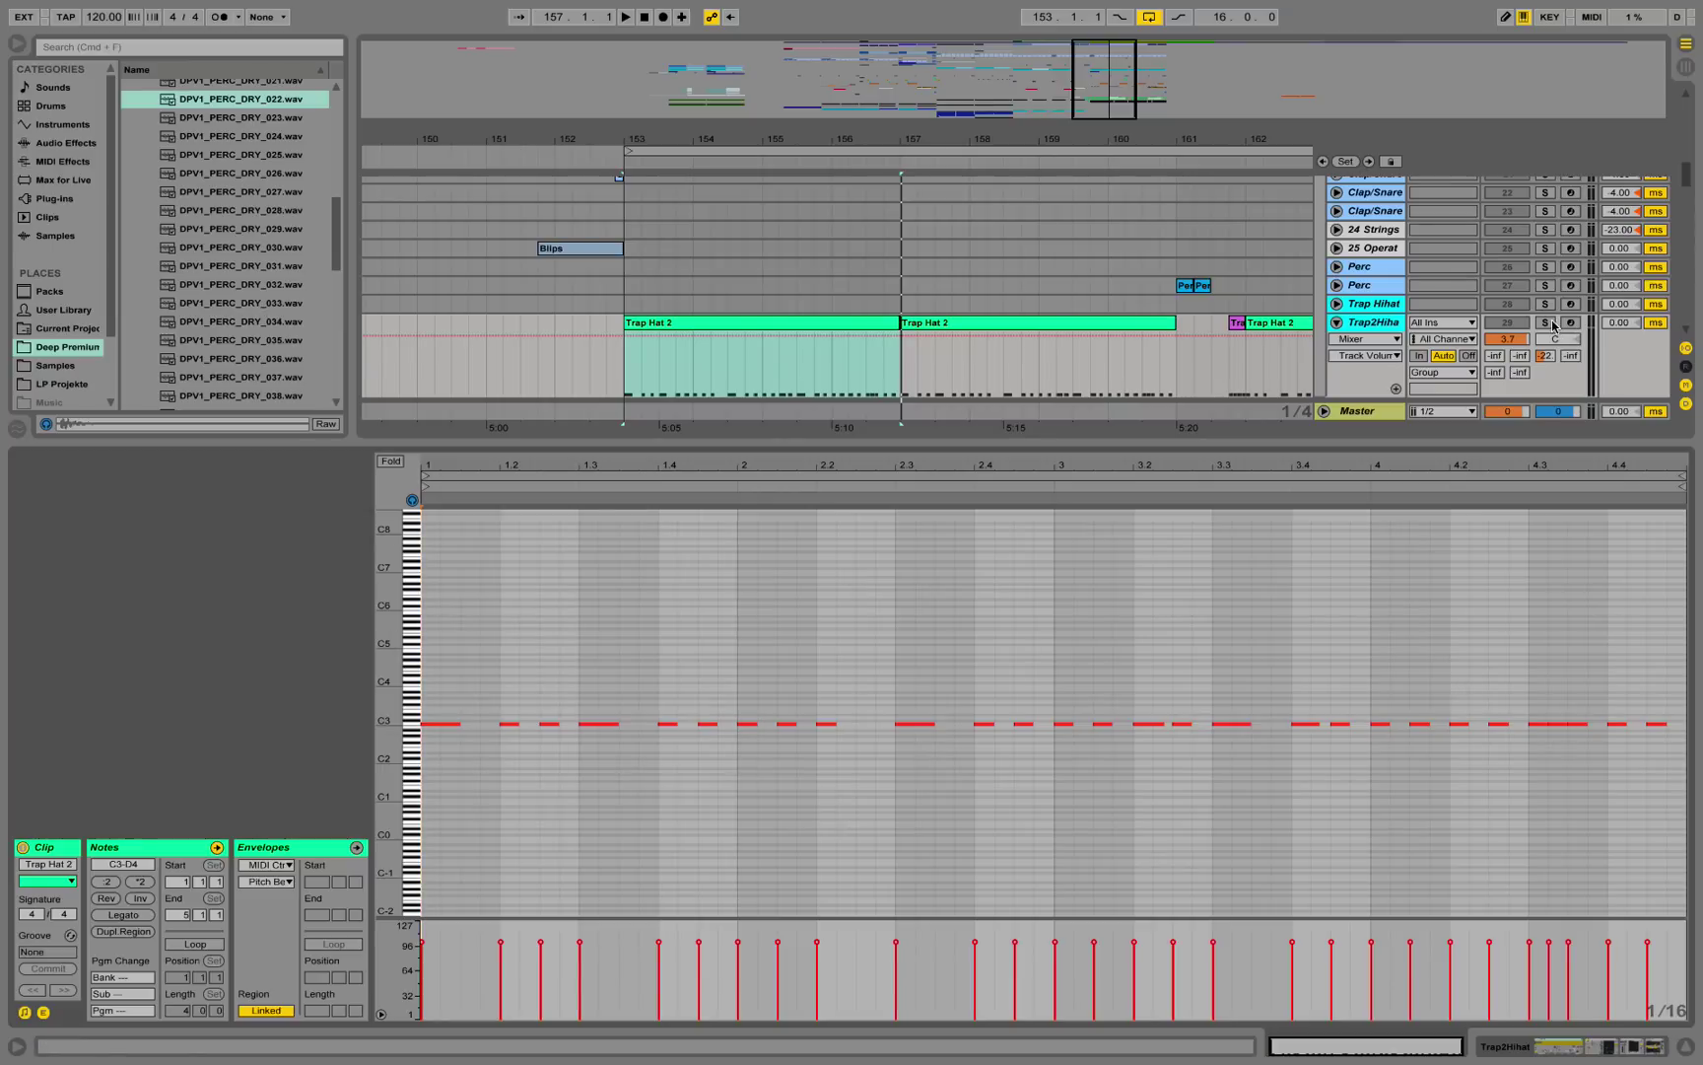
pyautogui.scroll(10, 1553, 326)
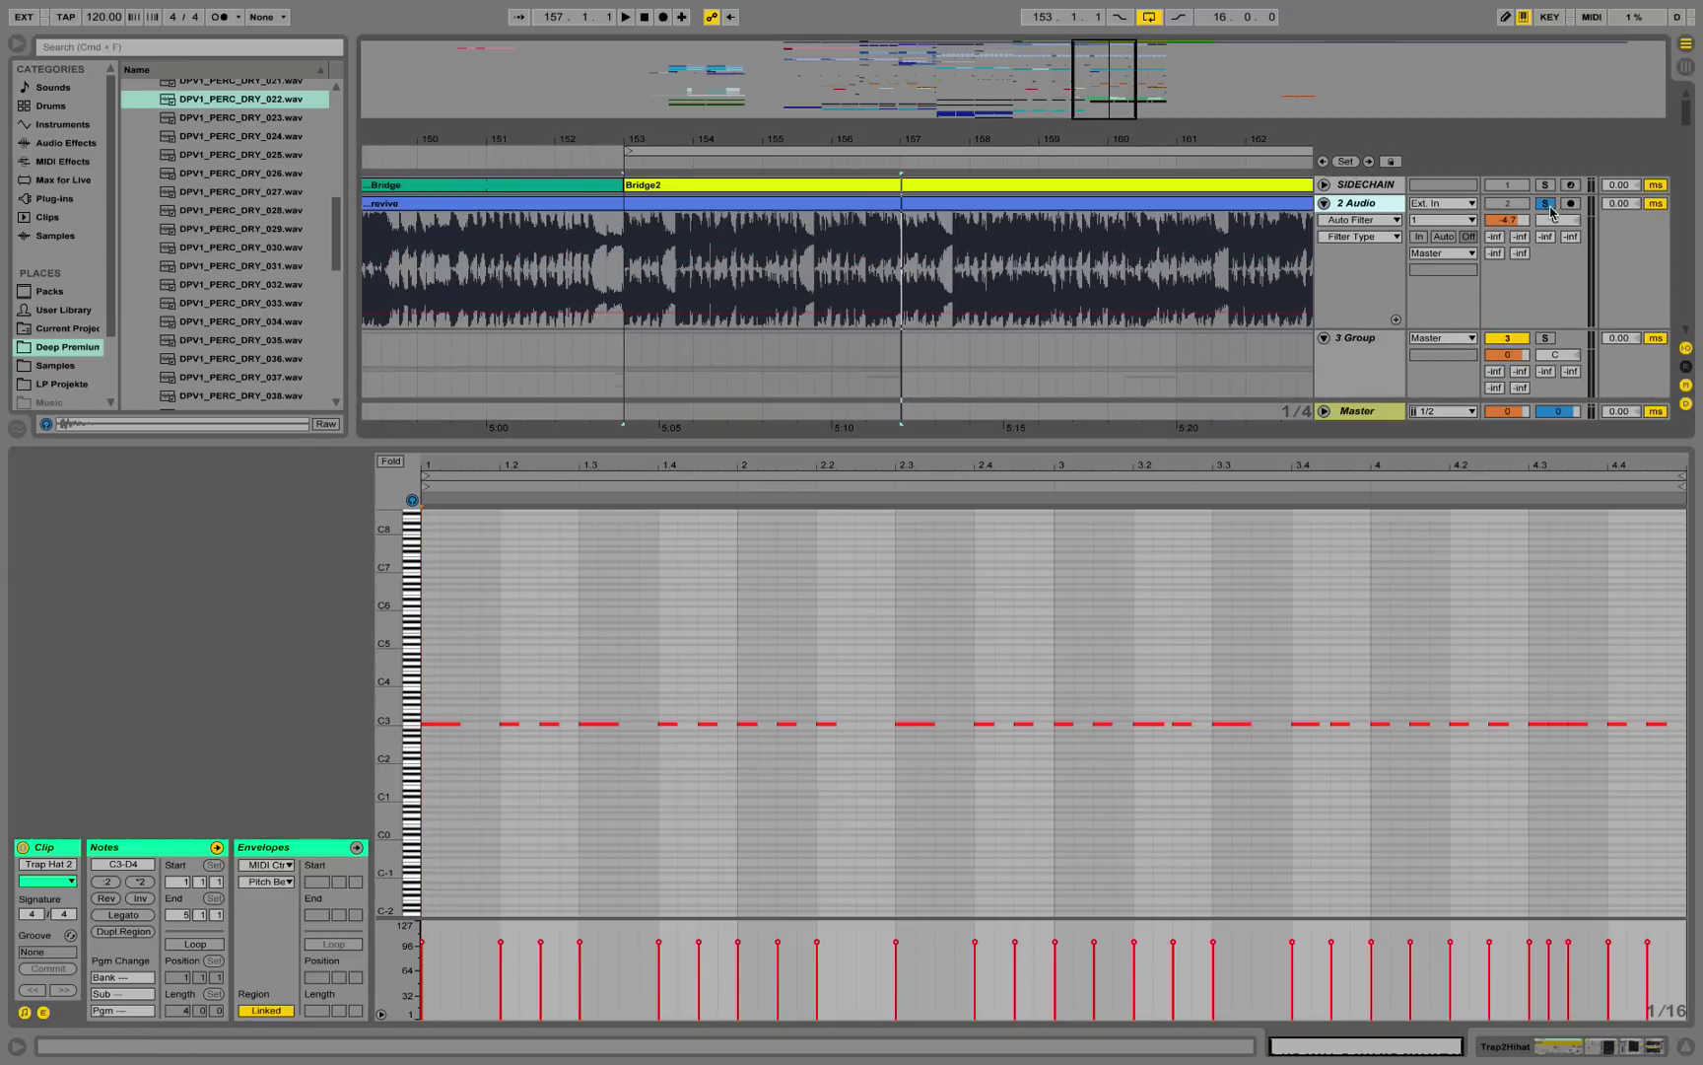
pyautogui.press('space')
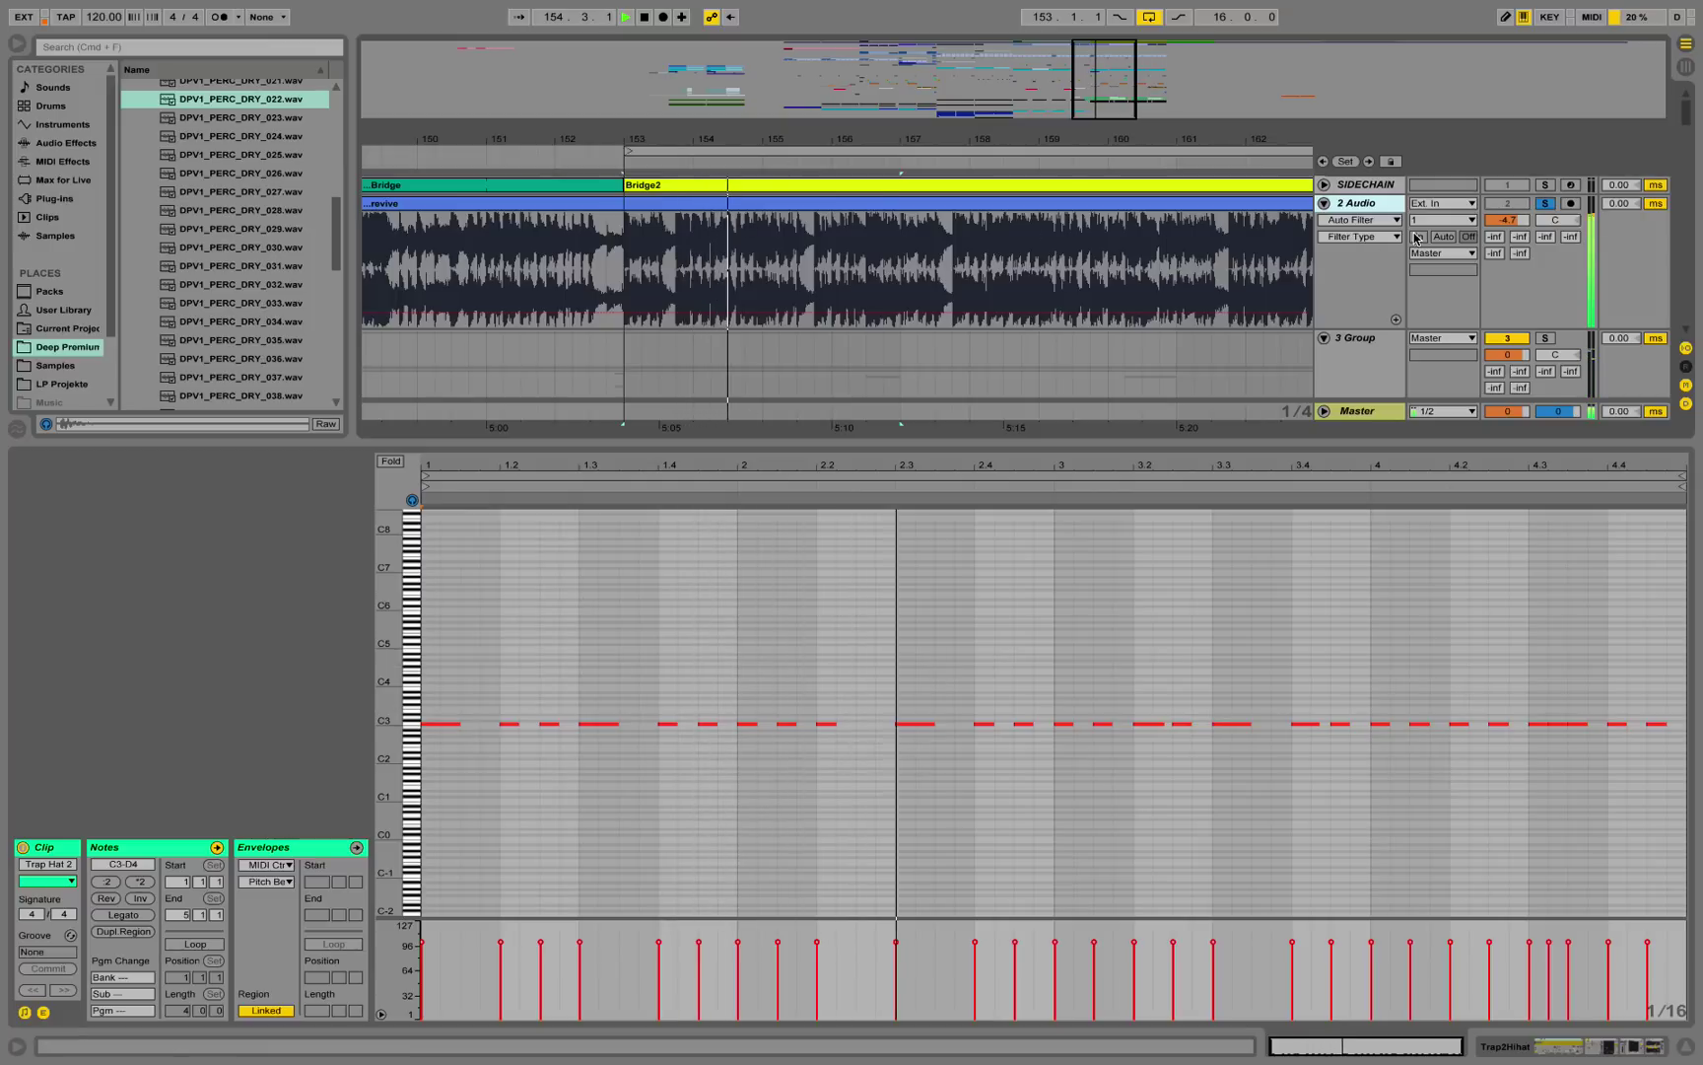
pyautogui.press('space')
pyautogui.click(1400, 265)
pyautogui.scroll(-5, 1400, 264)
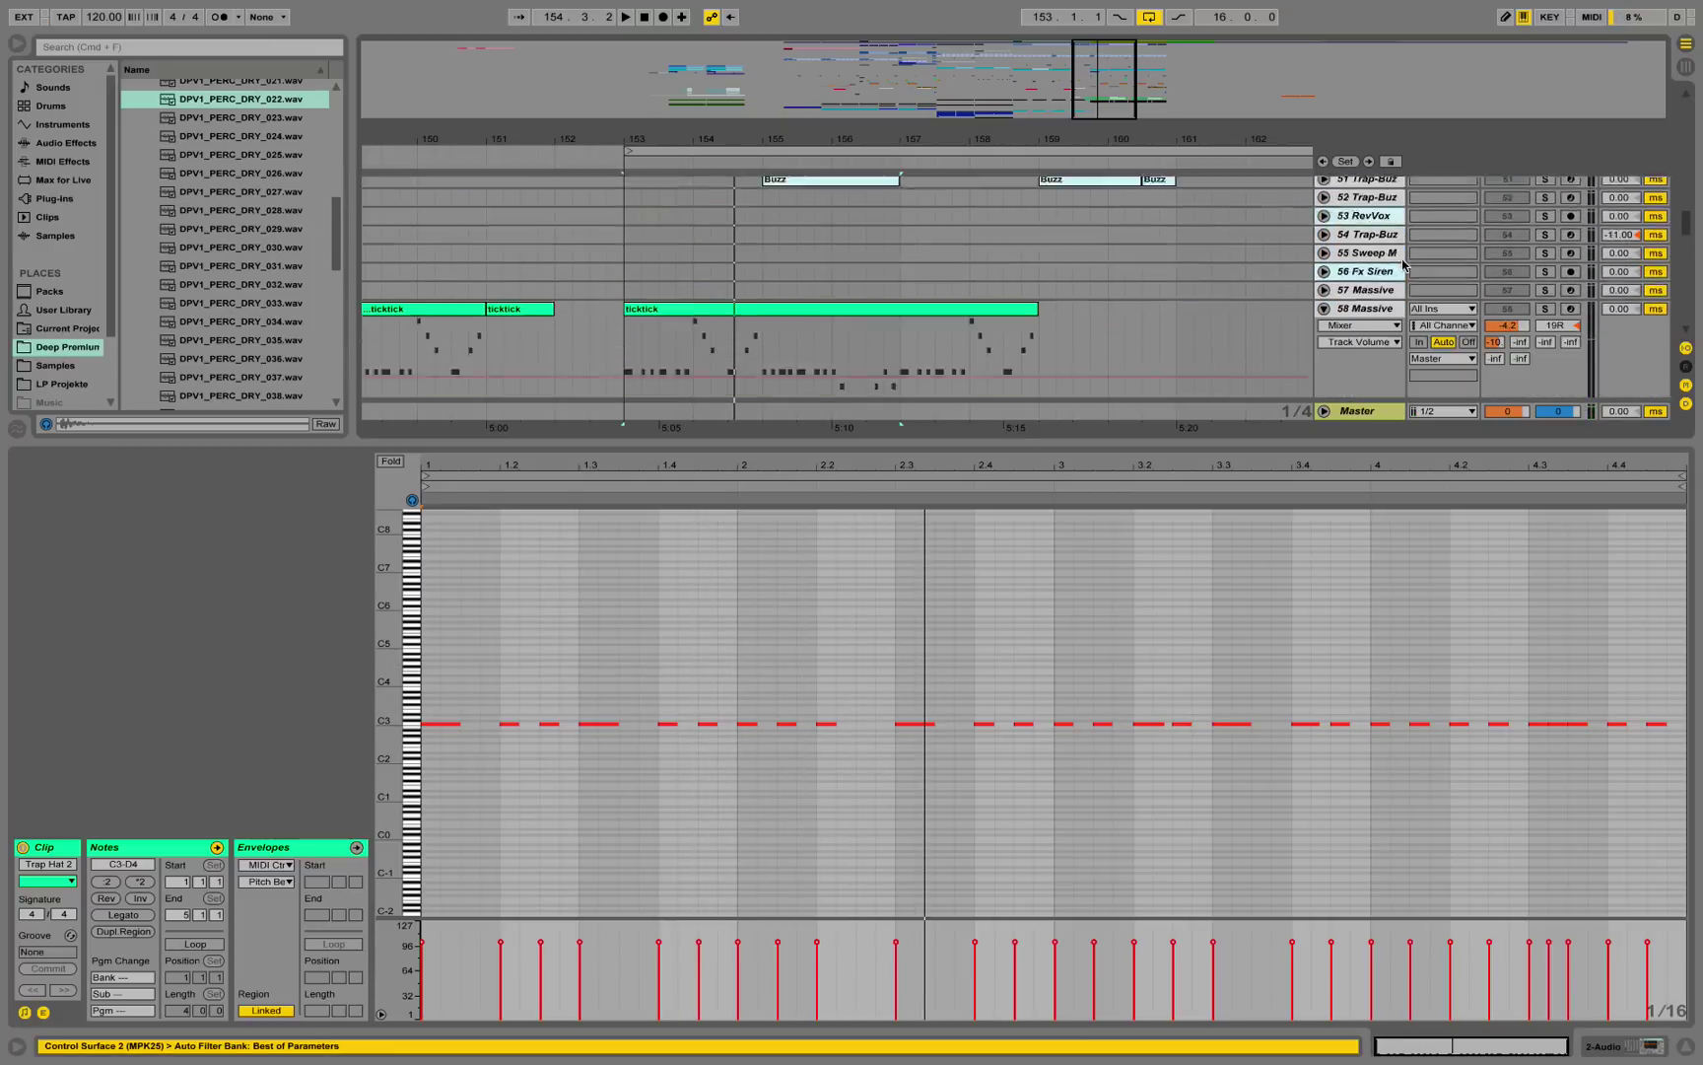
pyautogui.scroll(4, 1448, 273)
pyautogui.scroll(2, 1448, 273)
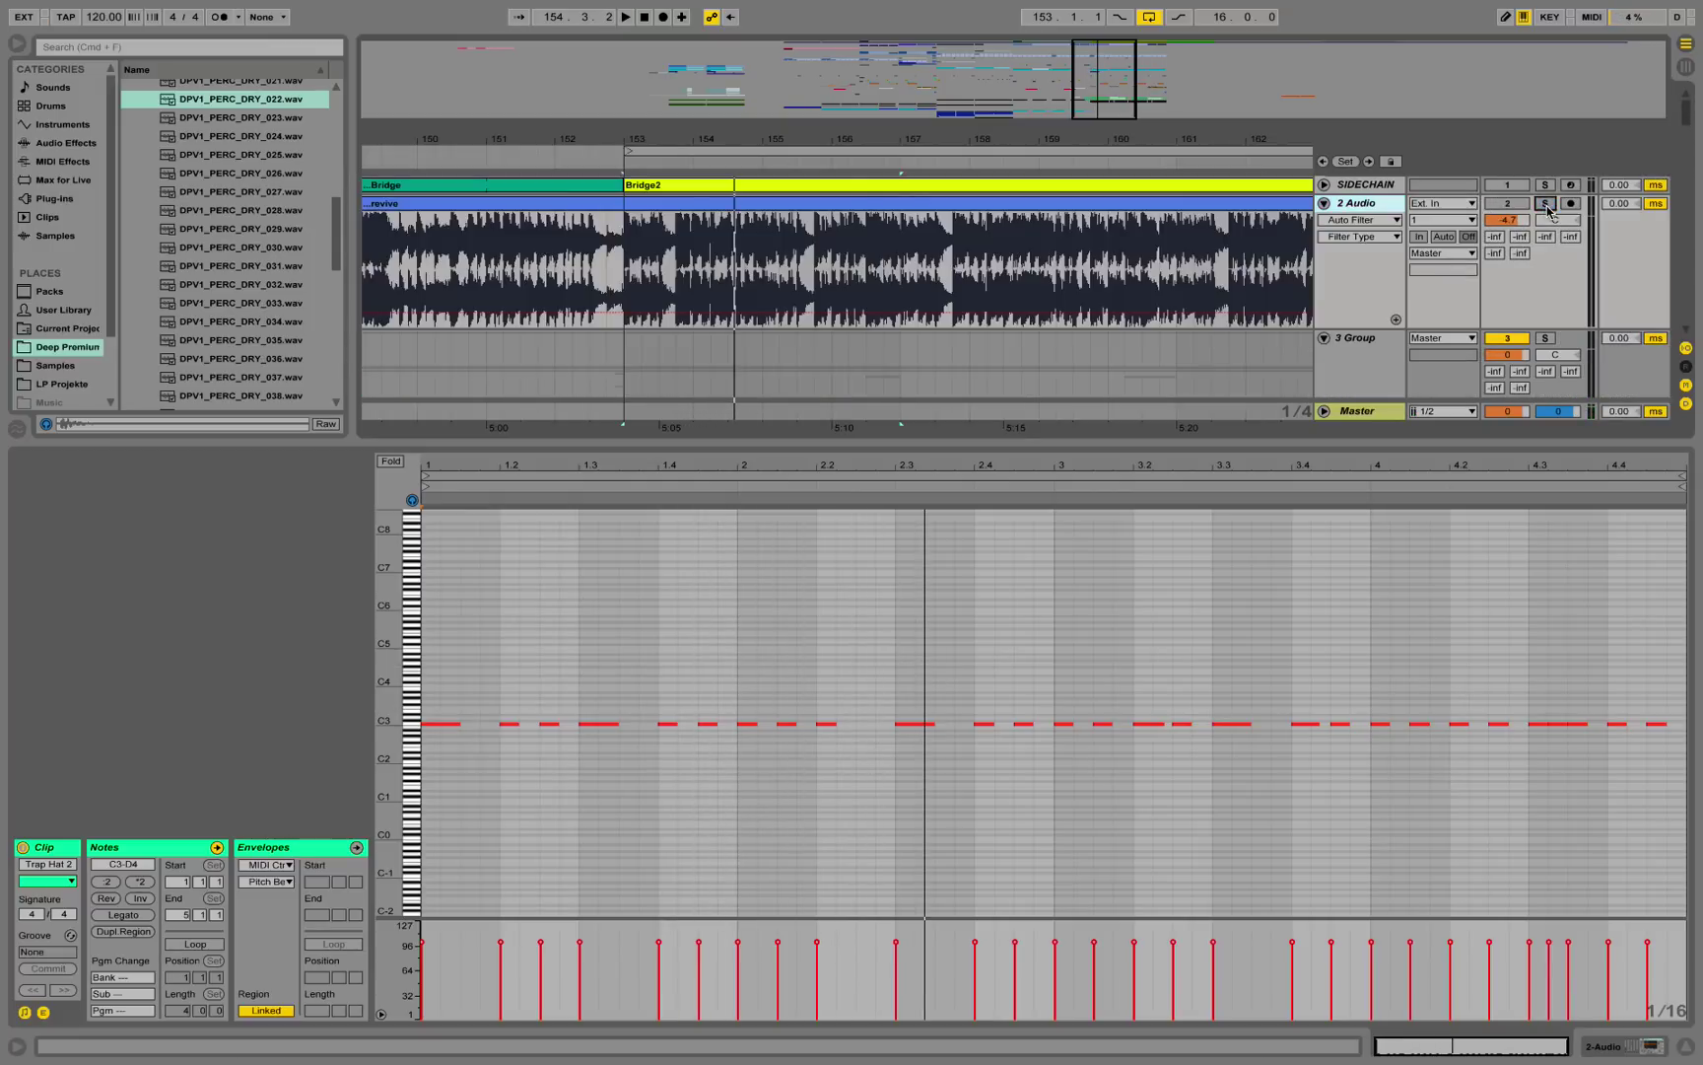
pyautogui.scroll(-10, 1546, 207)
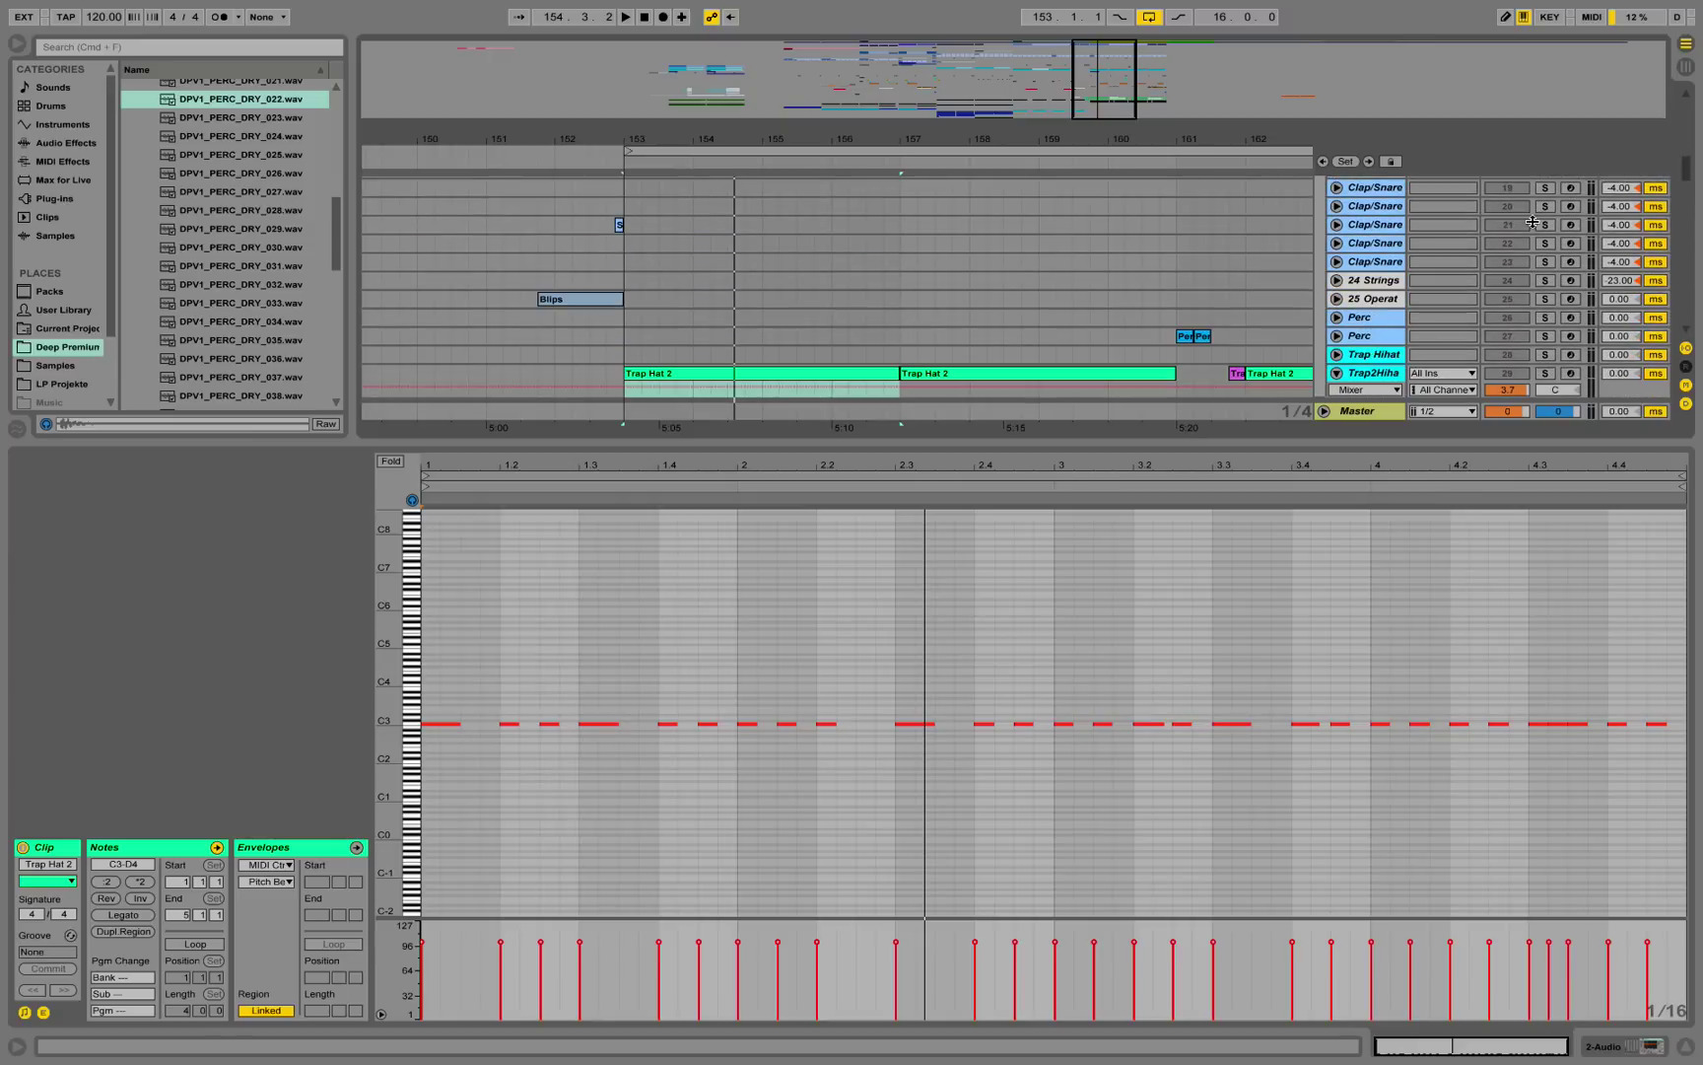
pyautogui.scroll(-3, 1541, 299)
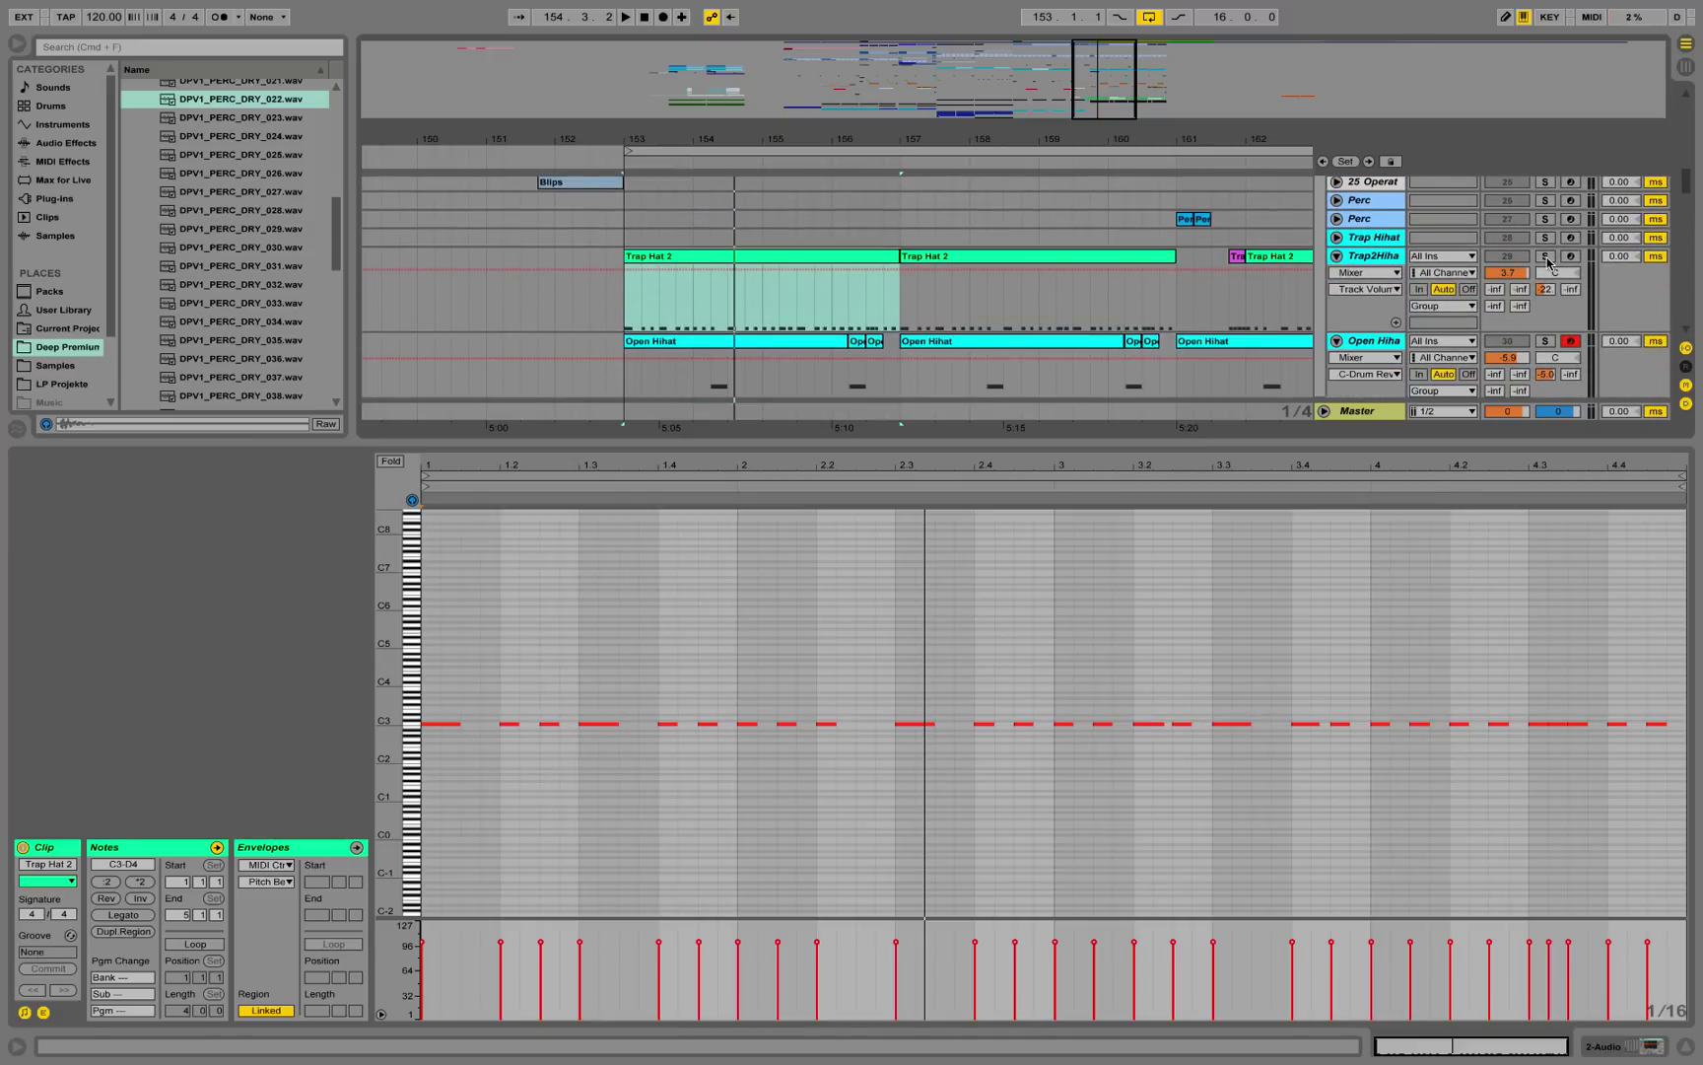
pyautogui.scroll(12, 1547, 261)
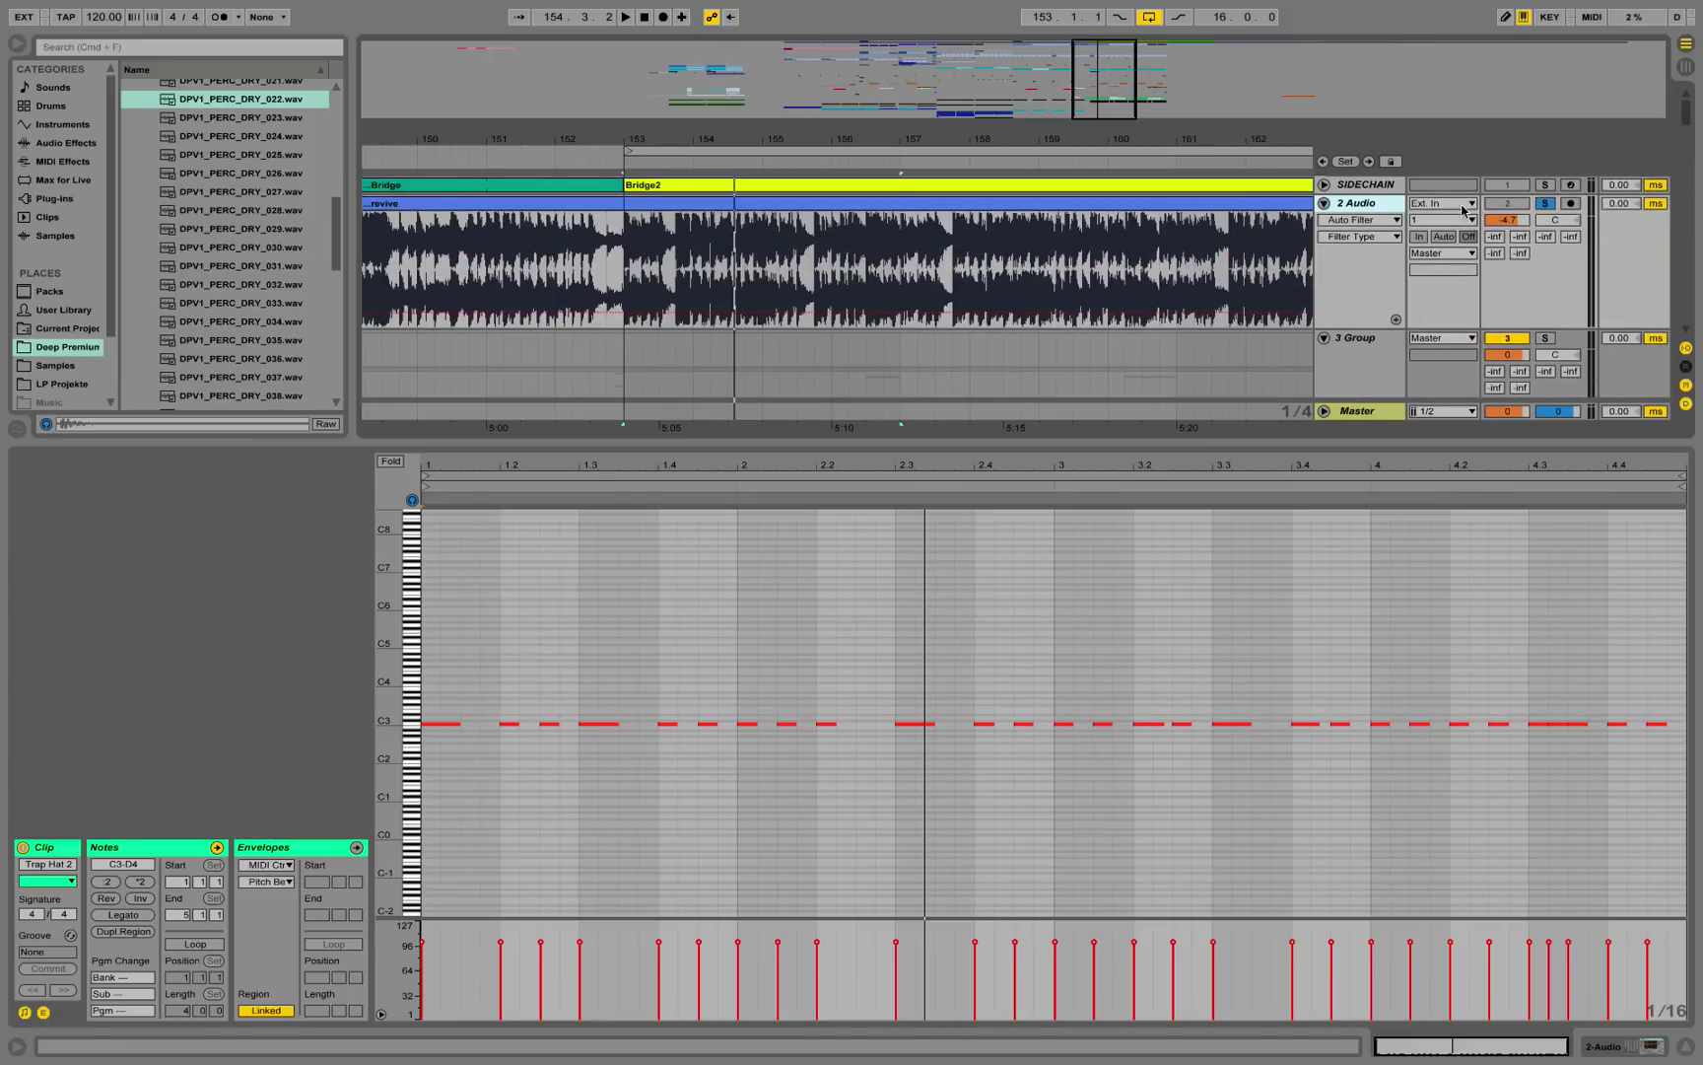
# - Switch the 2 Audio Auto Filter to highpass and raise its cutoff to about 2.14 kHz while playing
pyautogui.click(1377, 206)
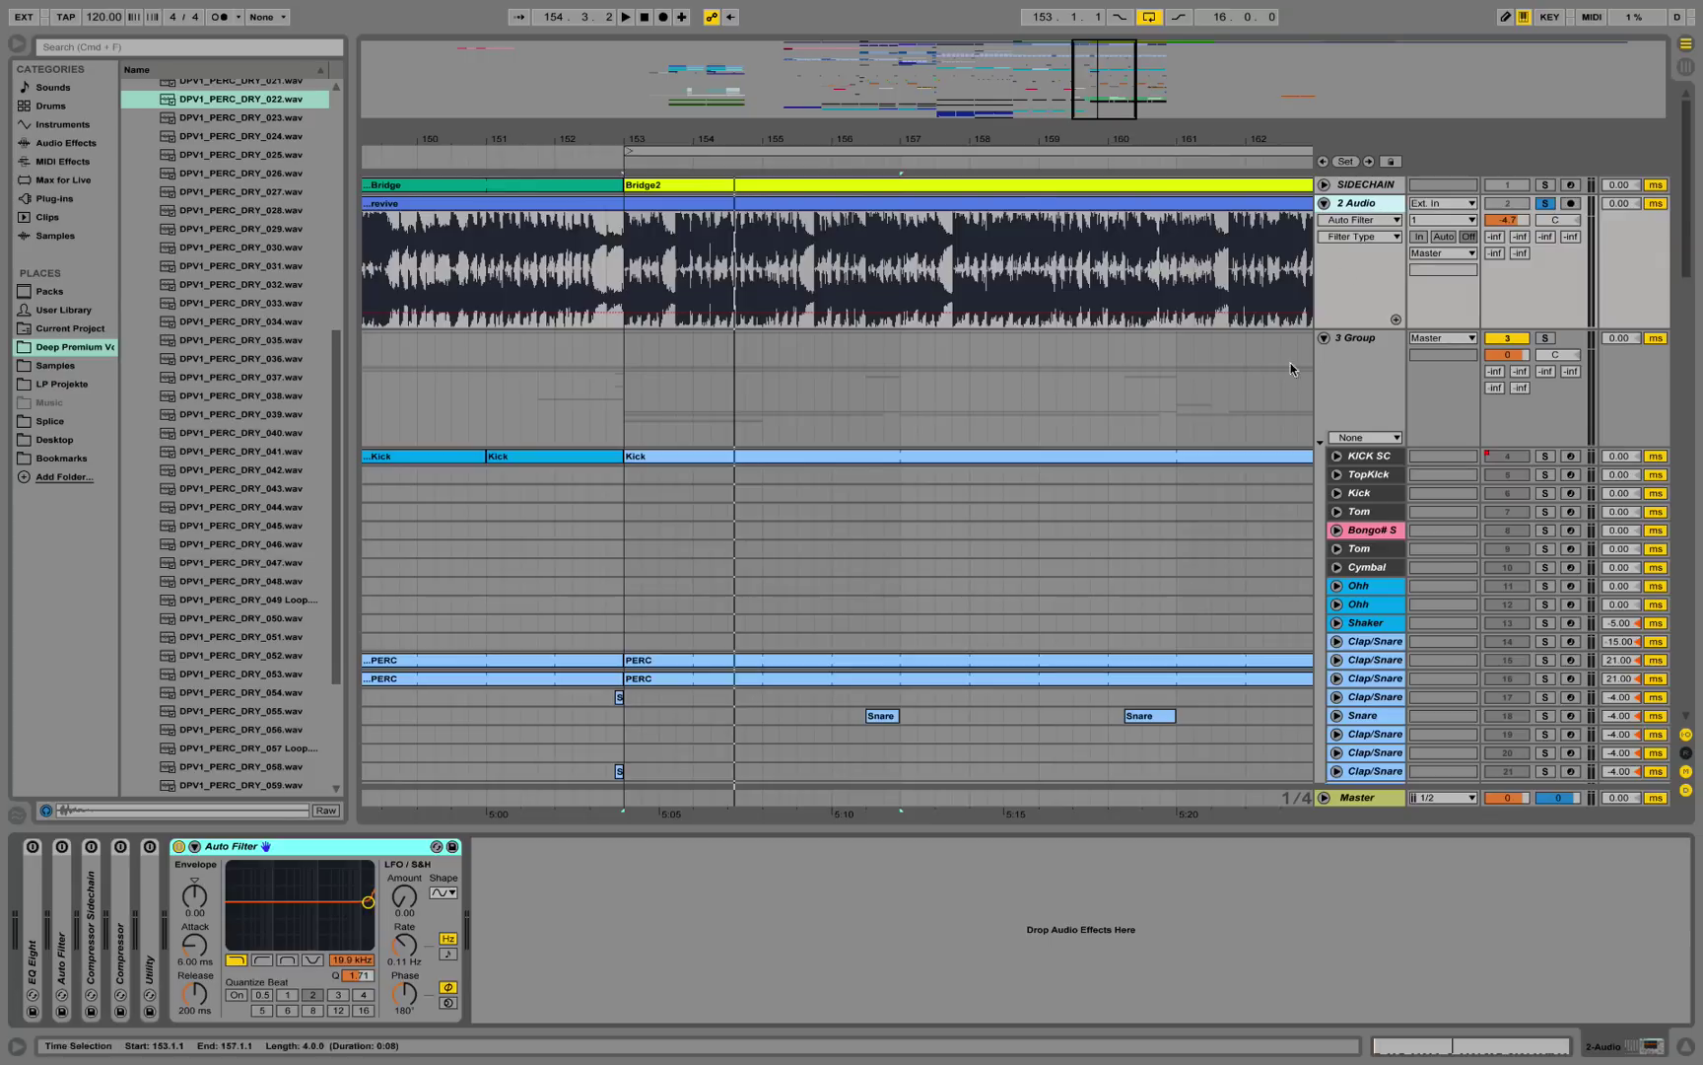
pyautogui.click(262, 960)
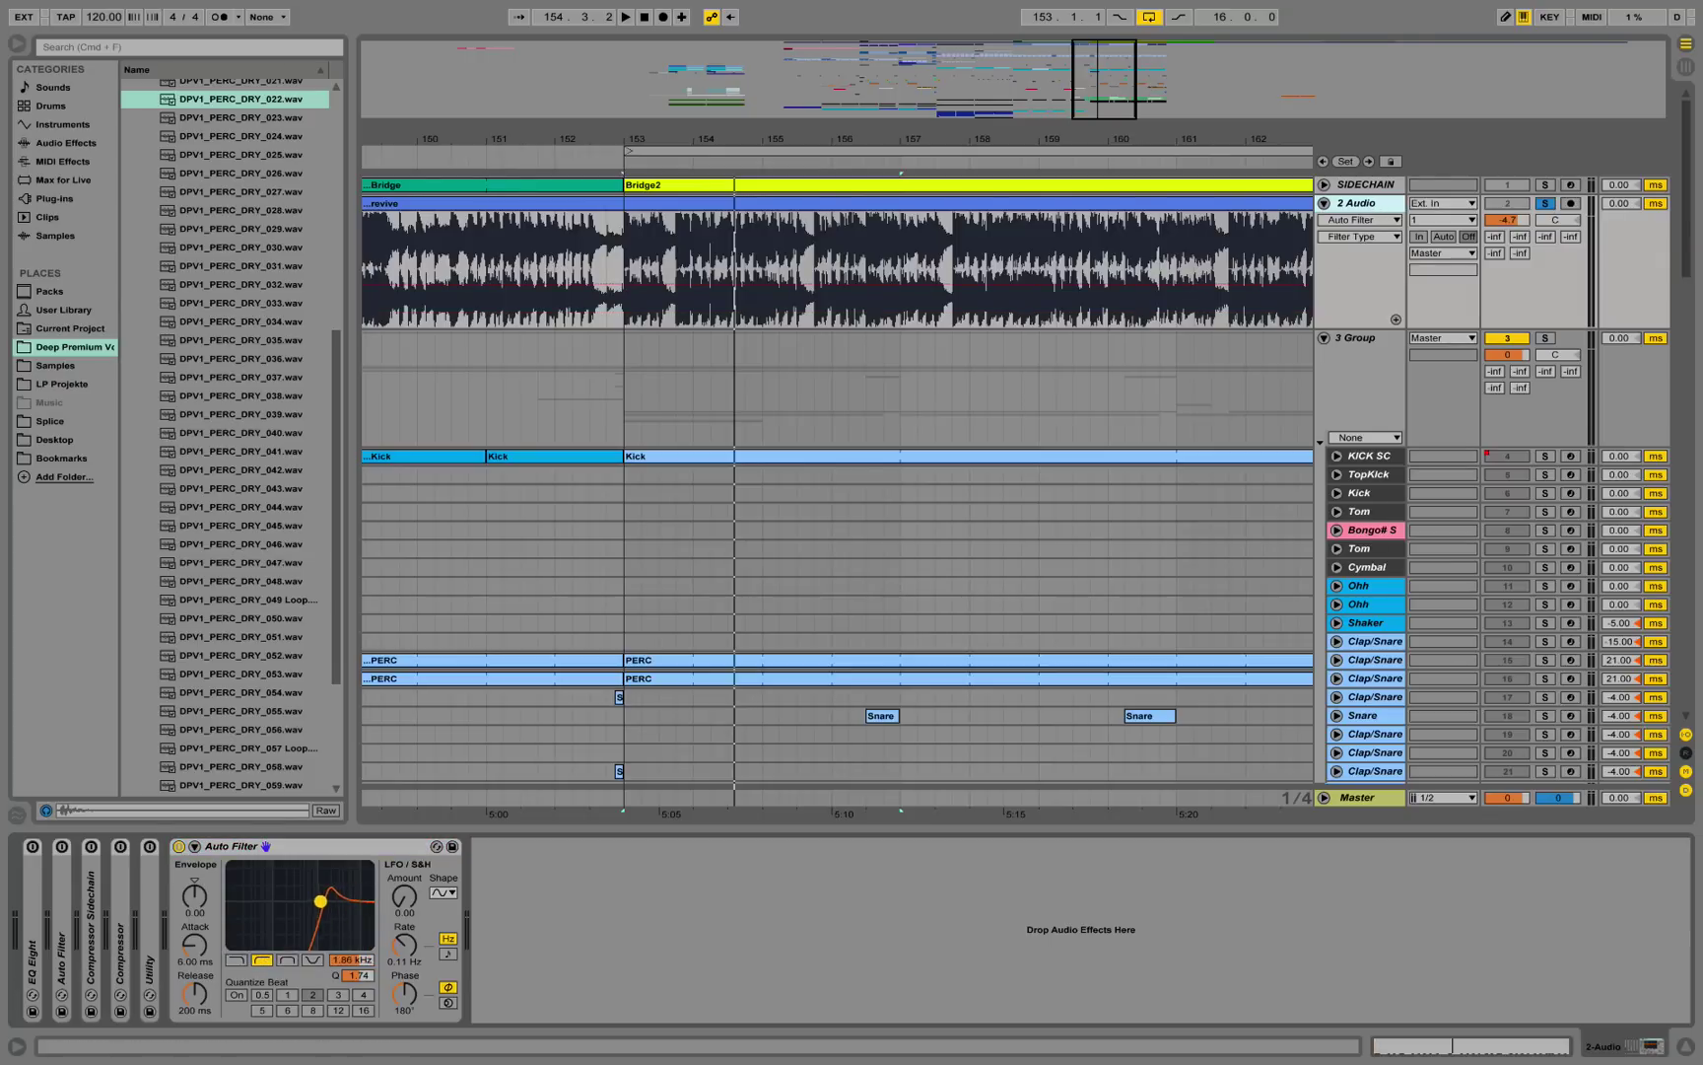
pyautogui.press('space')
pyautogui.moveTo(312, 911); pyautogui.dragTo(327, 909)
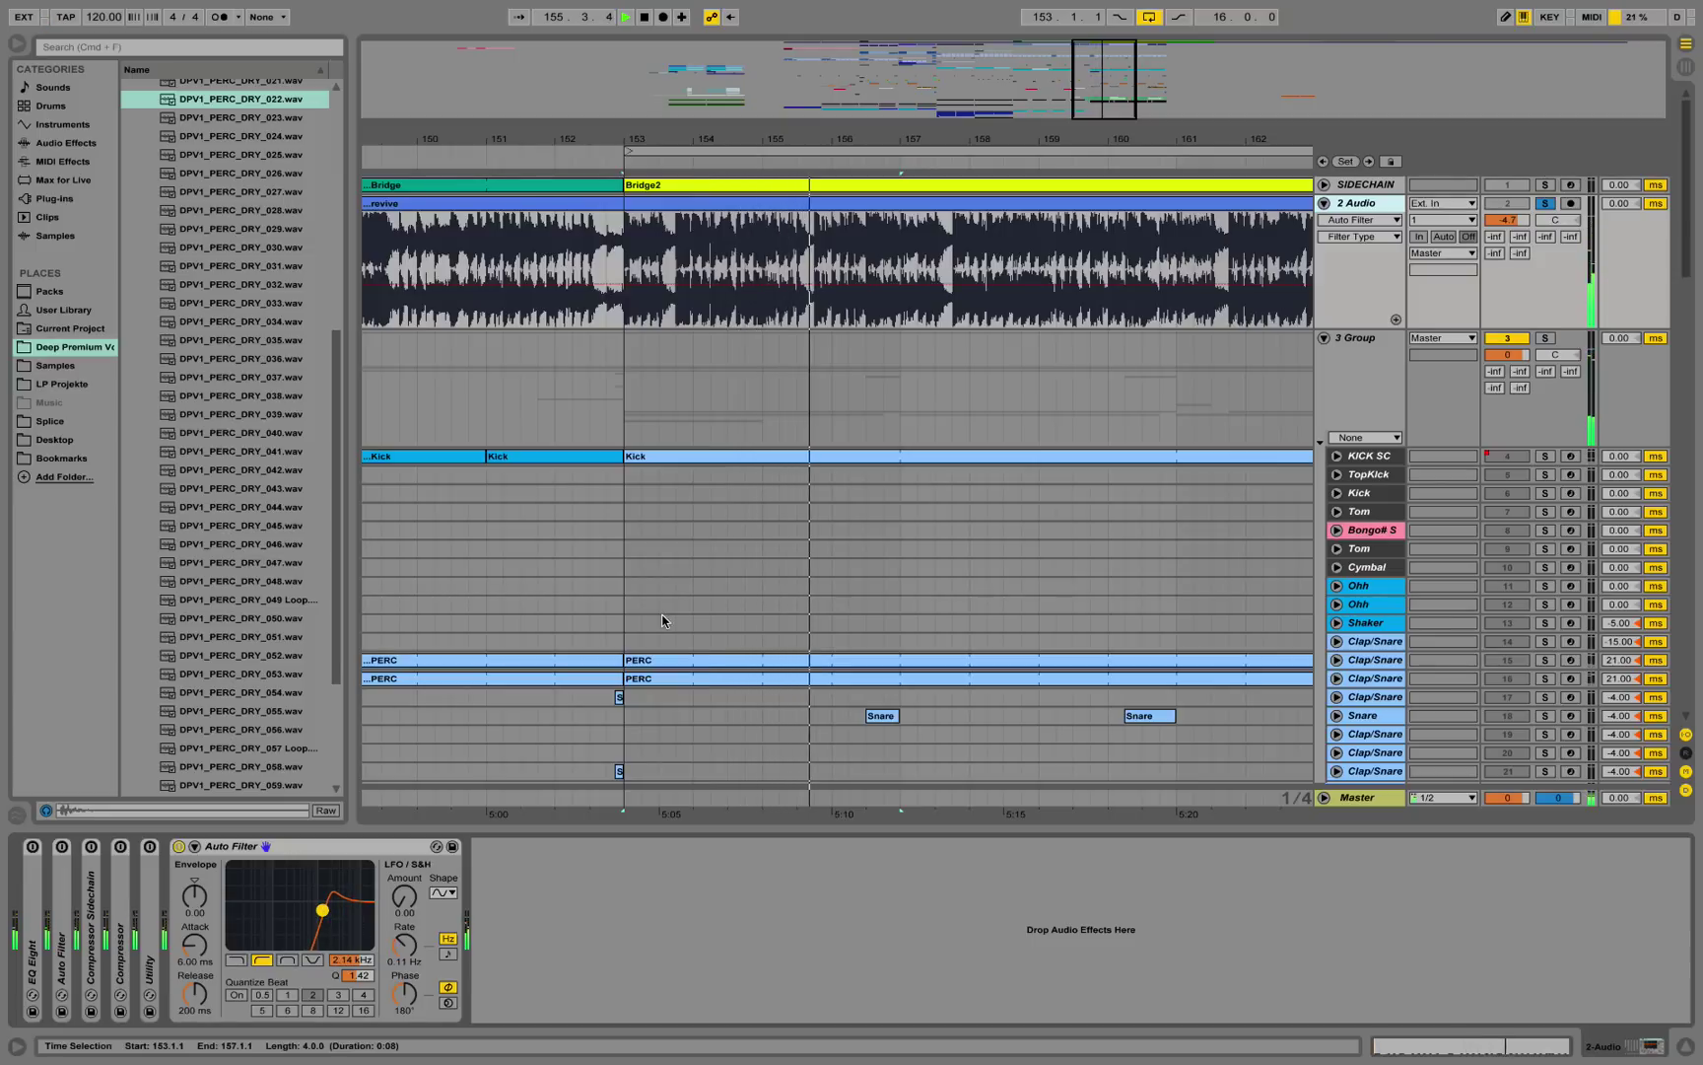
# - Reopen the Trap Hat 2 clip's hi-hat notes
pyautogui.scroll(-5, 665, 629)
pyautogui.scroll(-3, 664, 629)
pyautogui.doubleClick(779, 533)
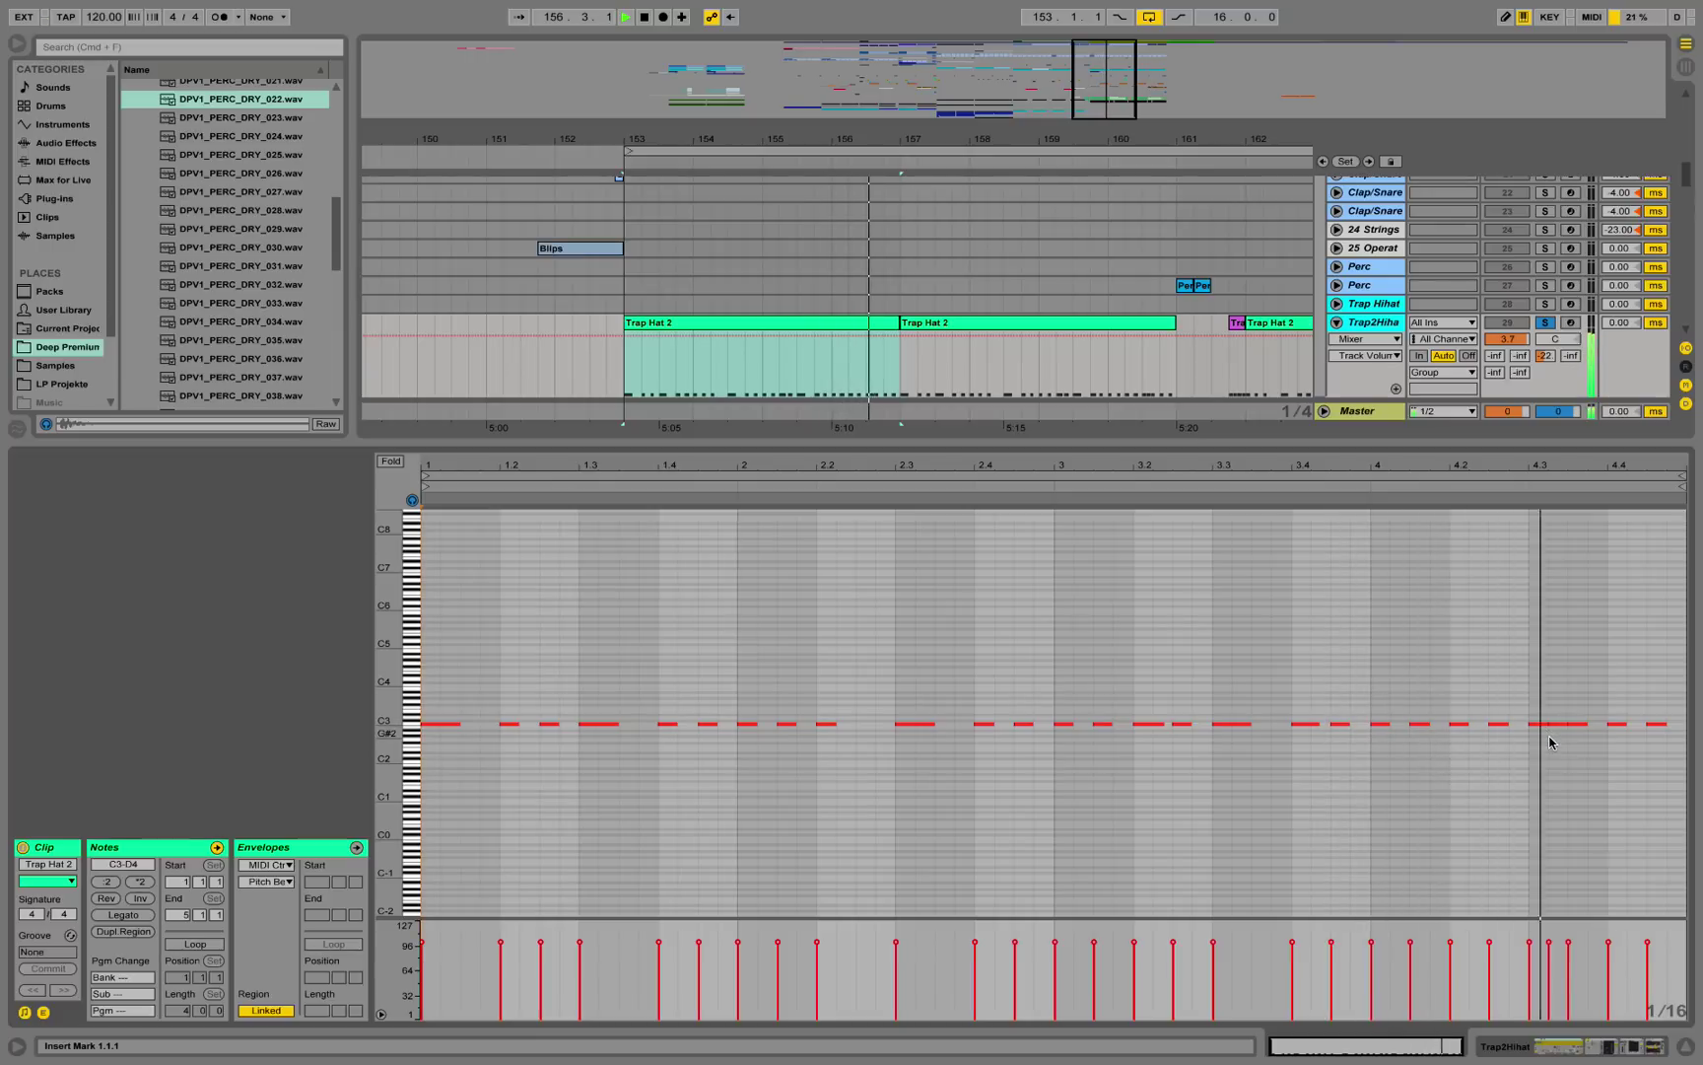
# - Solo Trap2Hihat, play the hi-hat pattern twice from near beat 3.4, then hide the note editor
pyautogui.click(1544, 324)
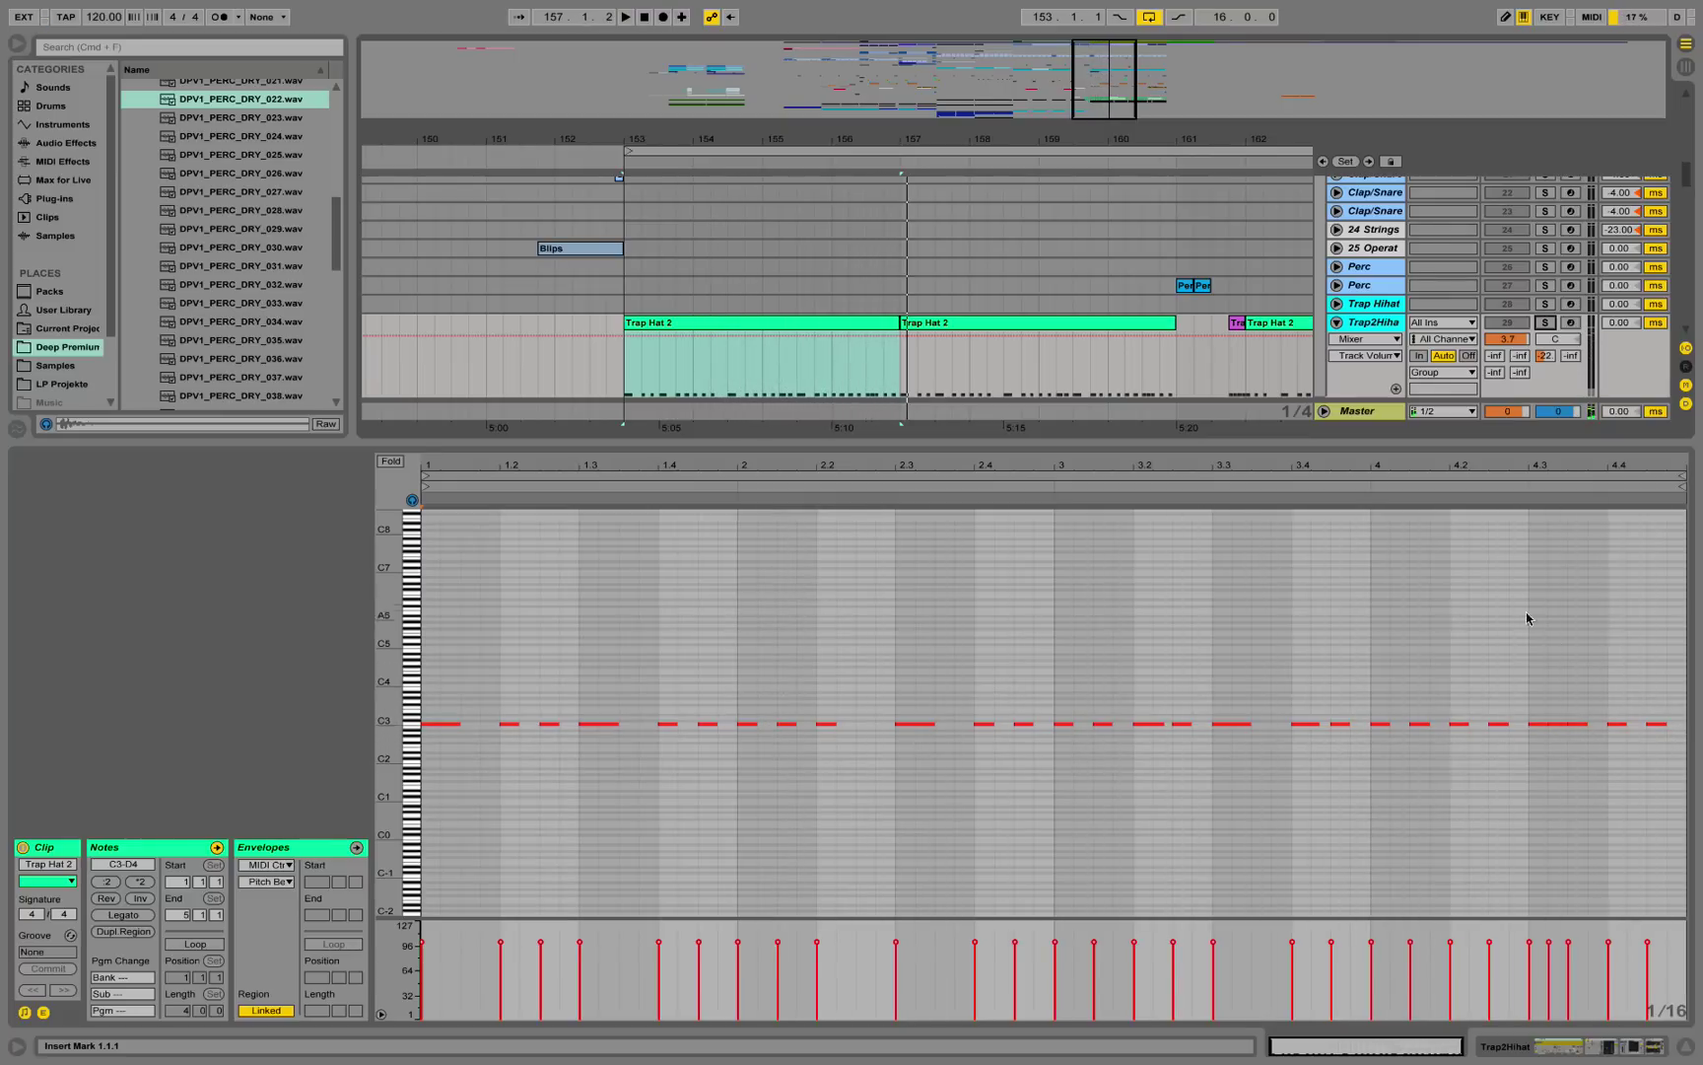
pyautogui.click(1360, 487)
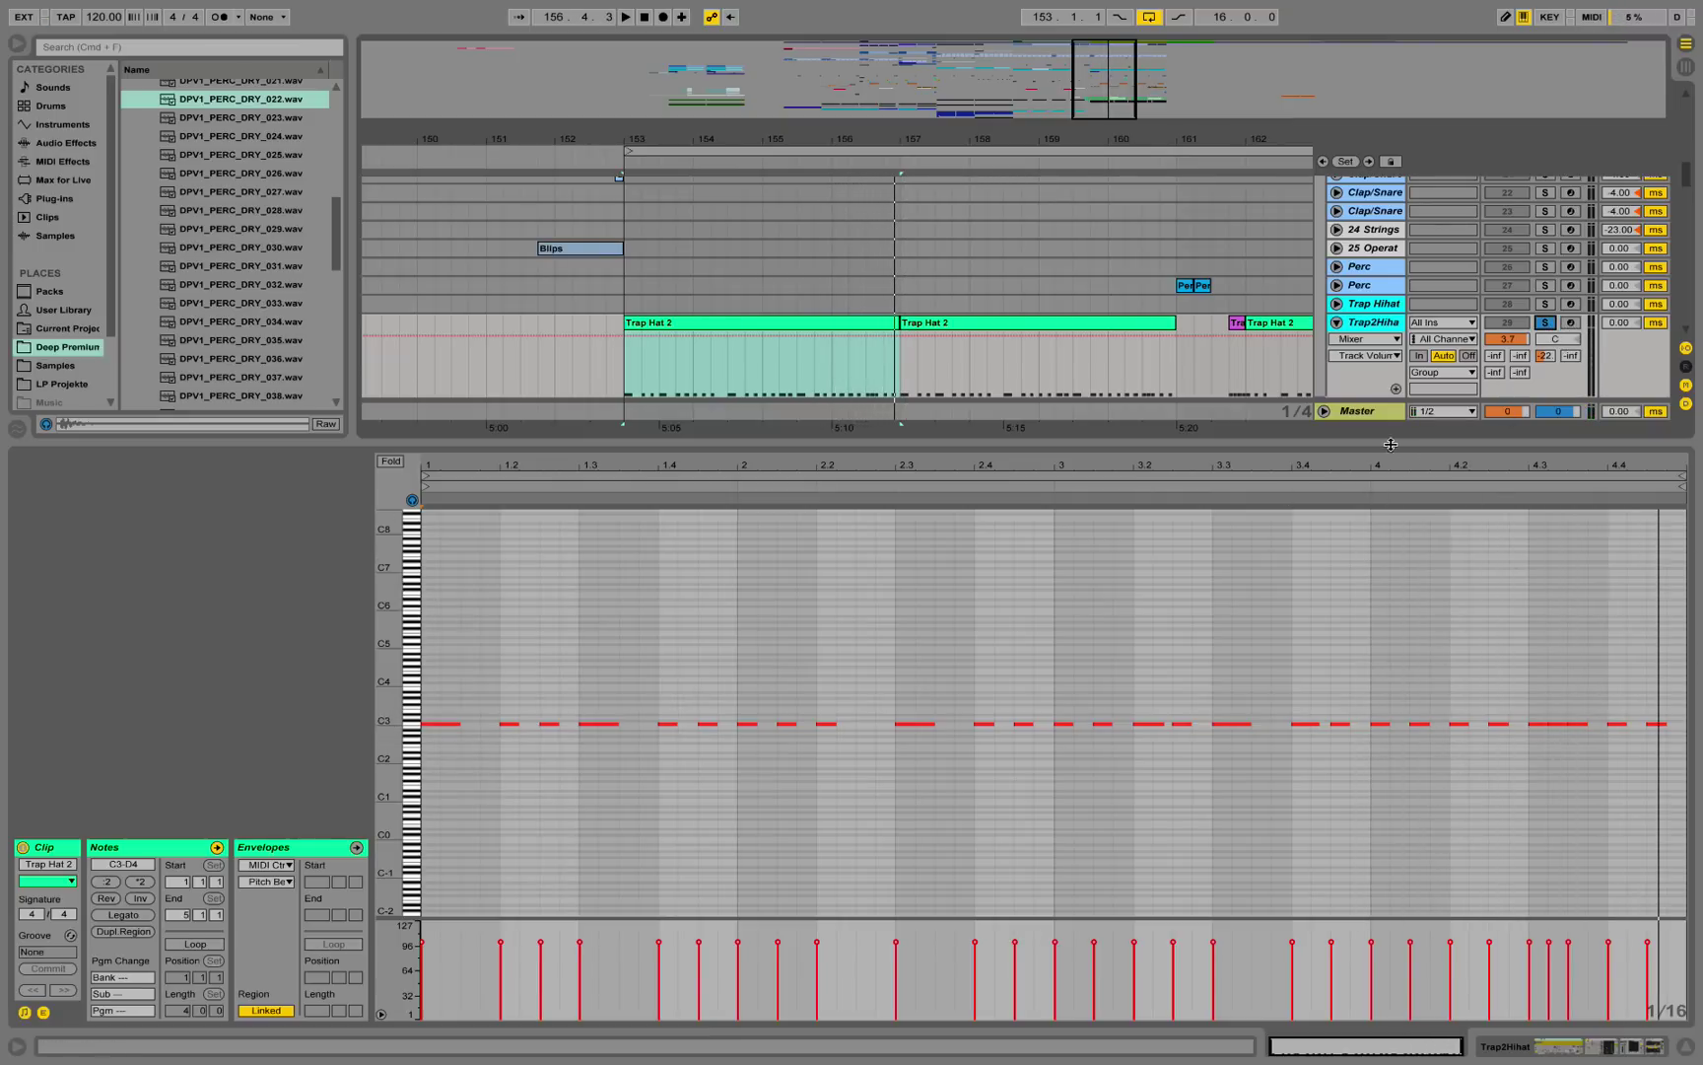
pyautogui.click(1358, 487)
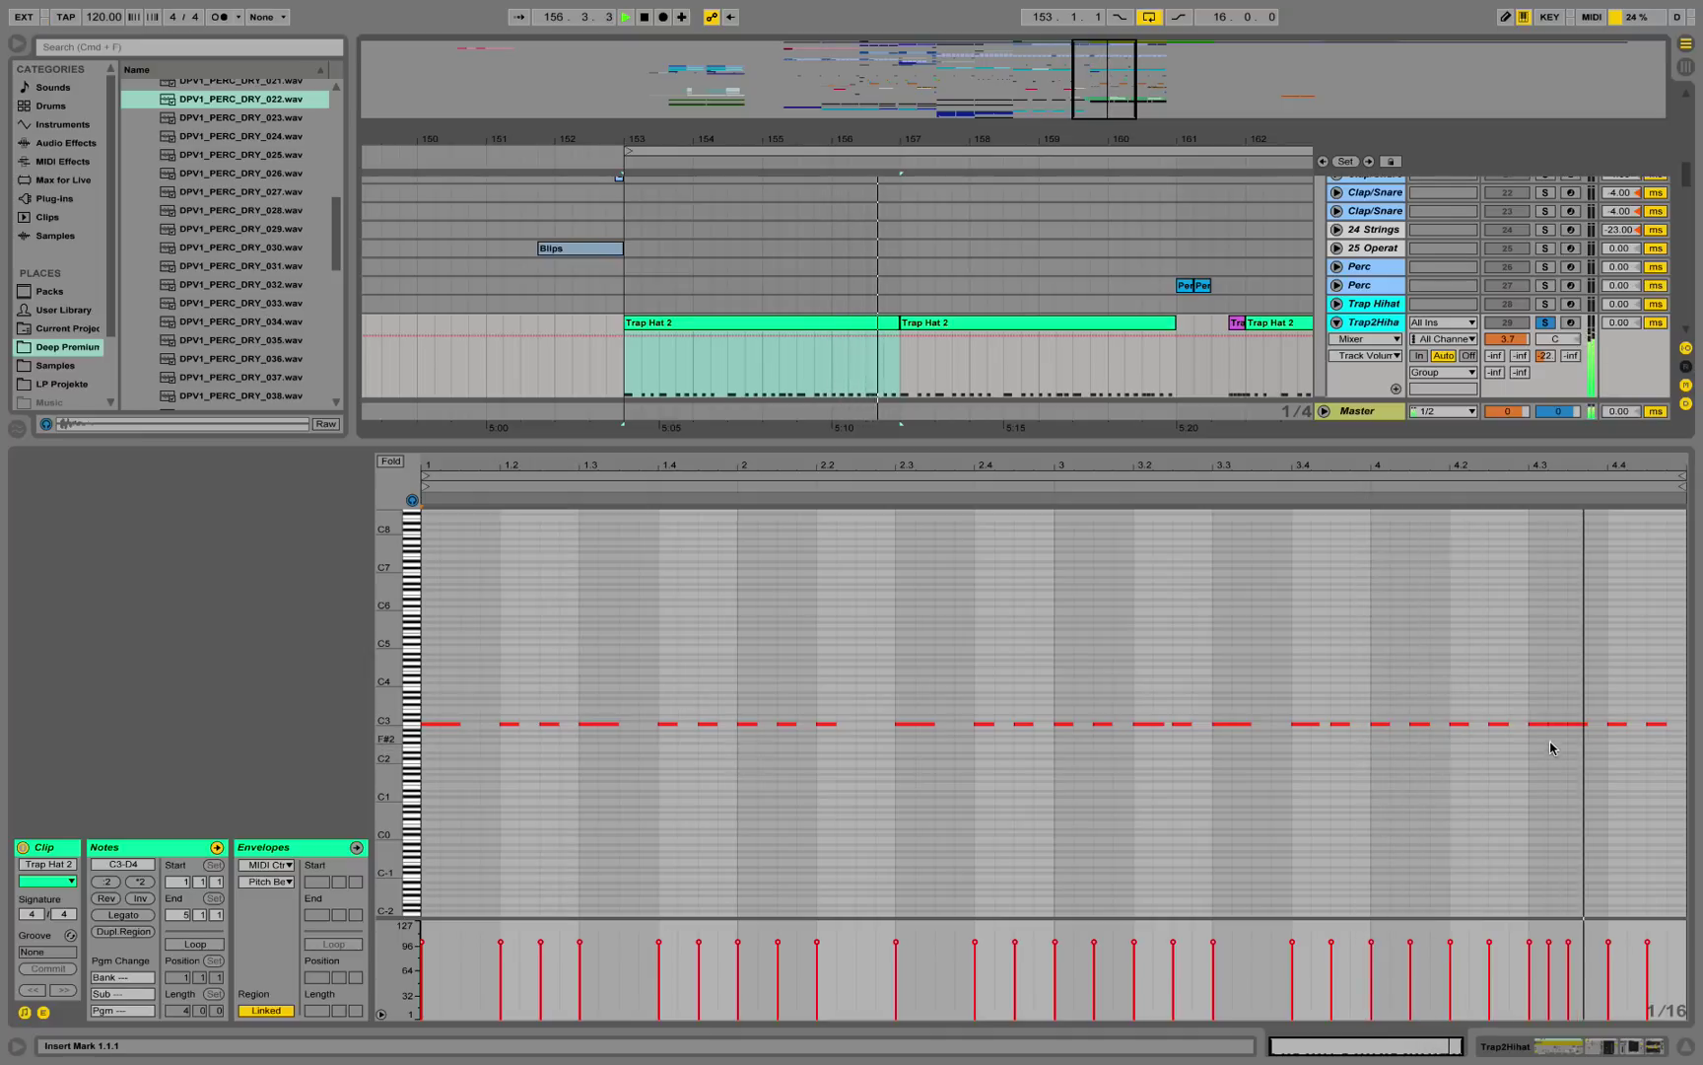
pyautogui.press('space')
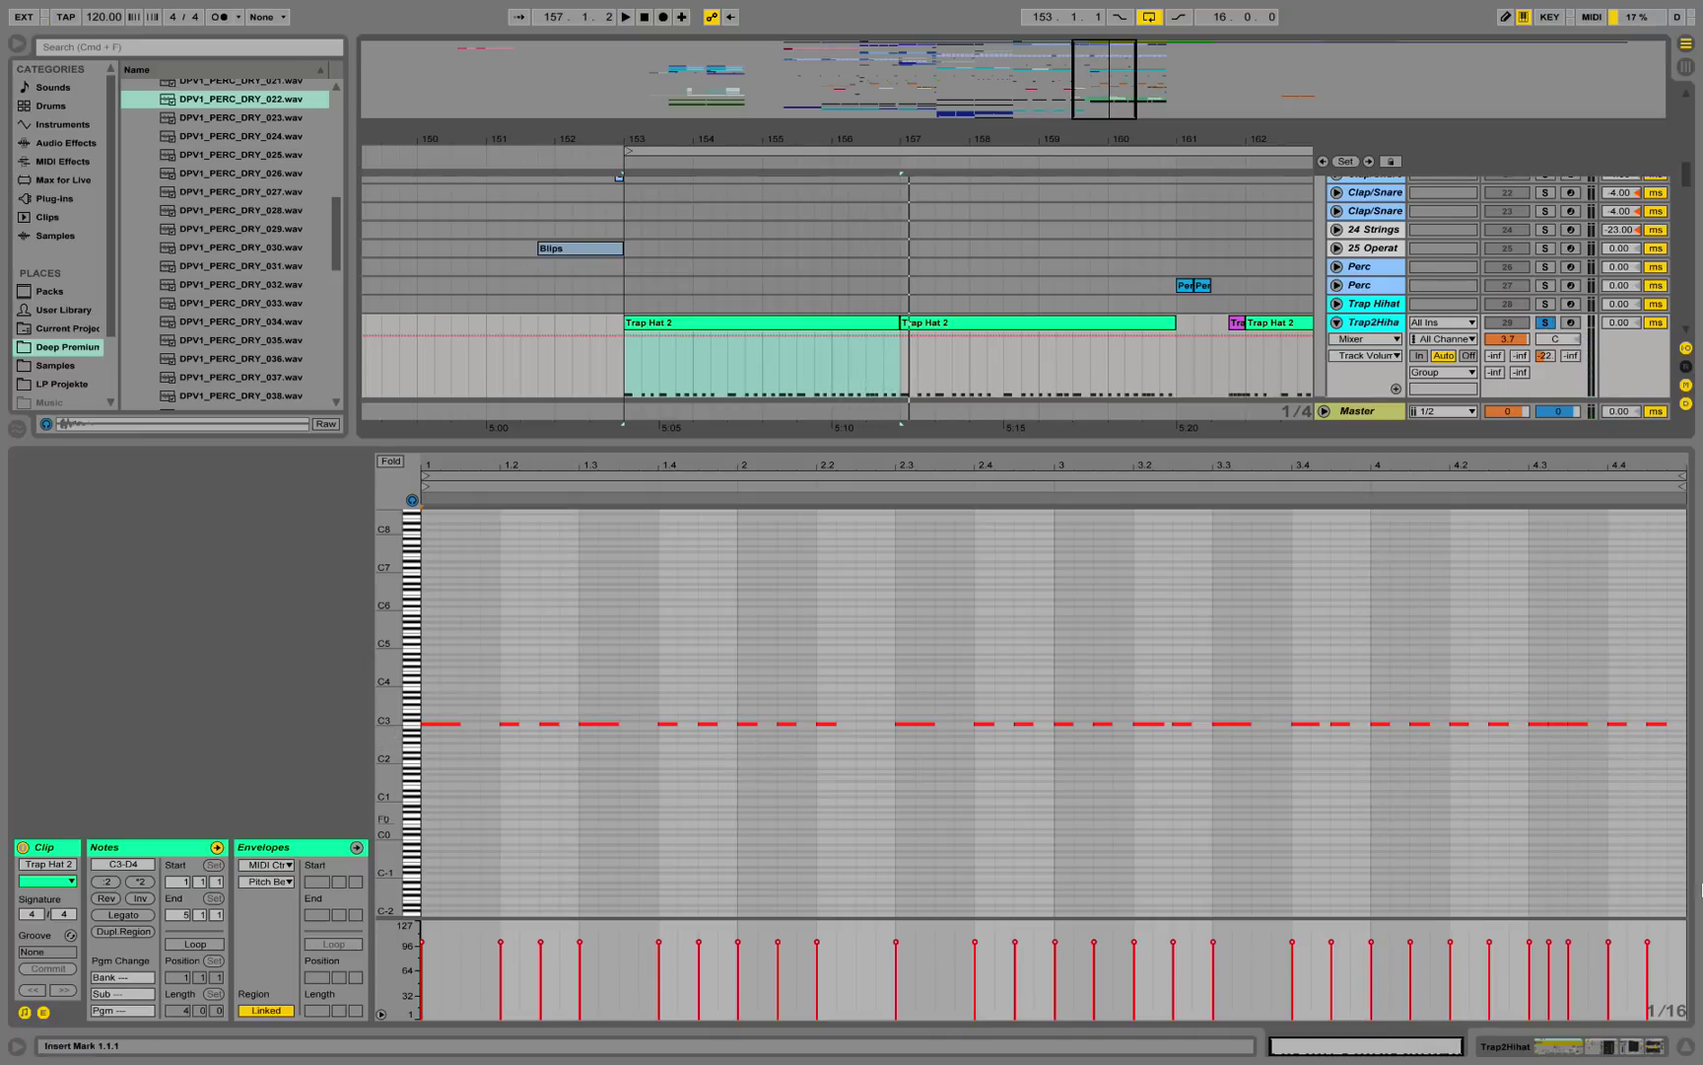
pyautogui.click(1684, 1048)
# - Show the 2 Audio track's effects and switch its Auto Filter off
pyautogui.scroll(15, 1541, 331)
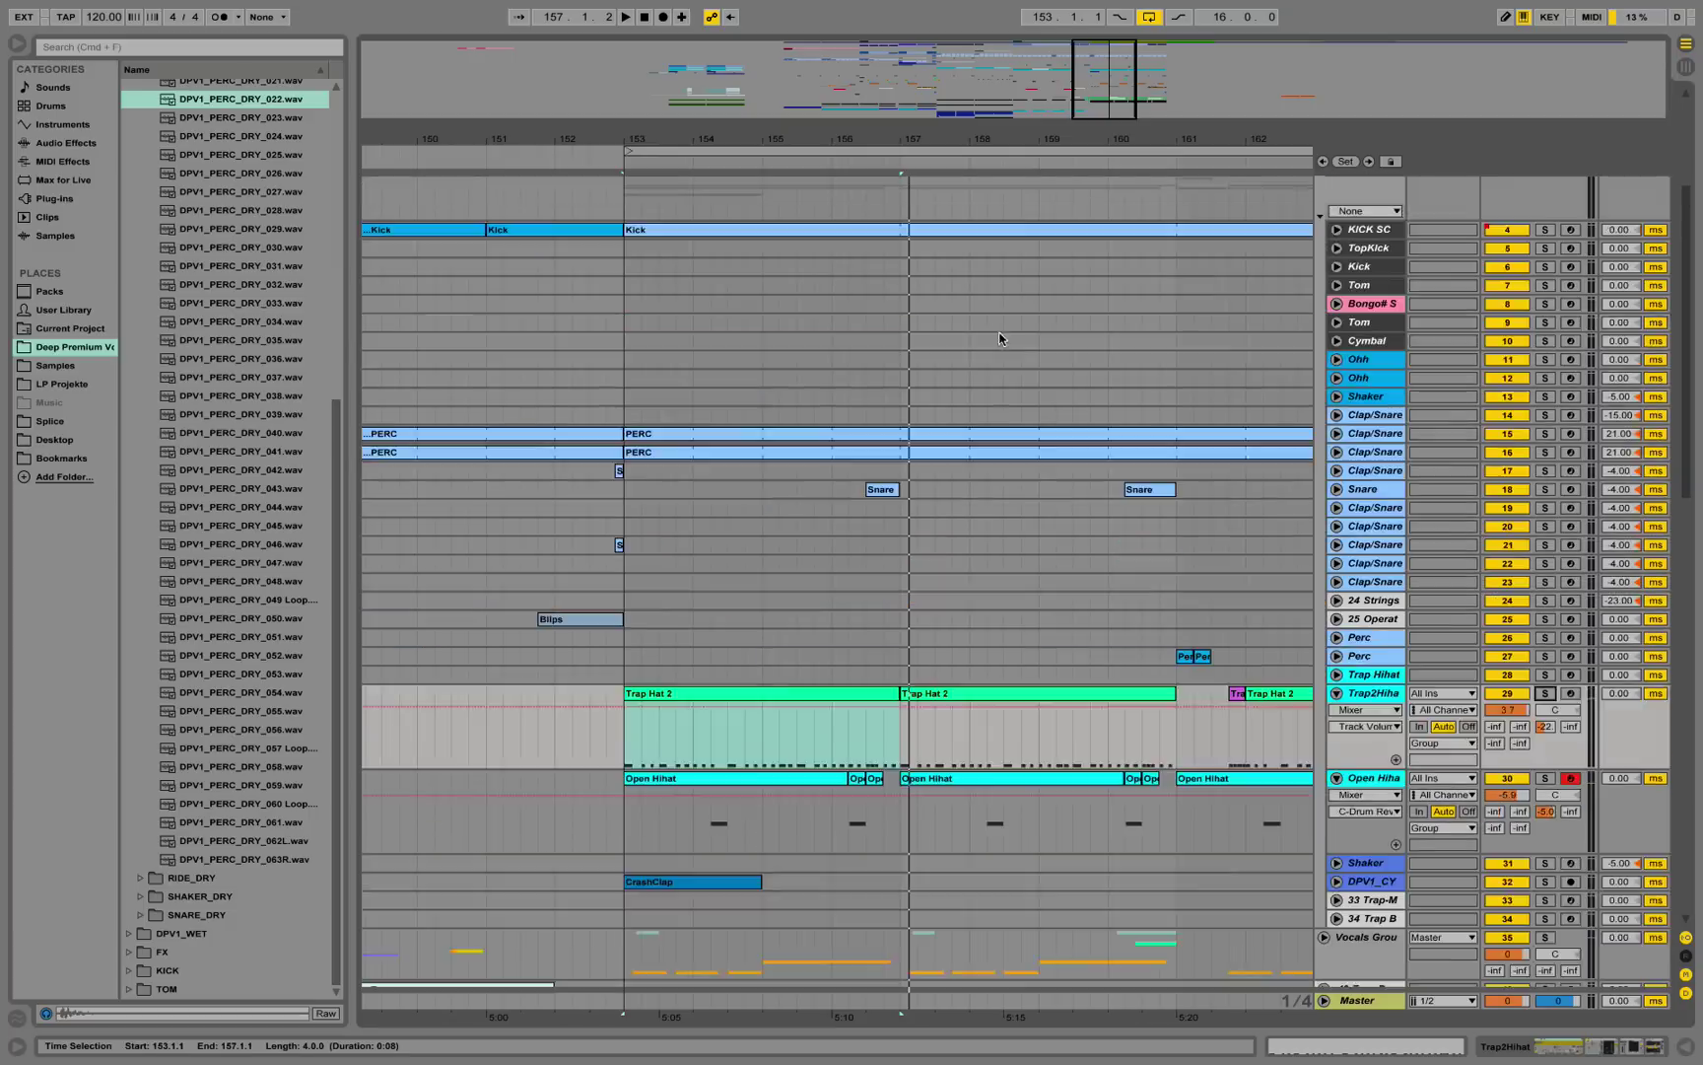
pyautogui.moveTo(836, 137); pyautogui.dragTo(826, 133)
pyautogui.scroll(2, 845, 252)
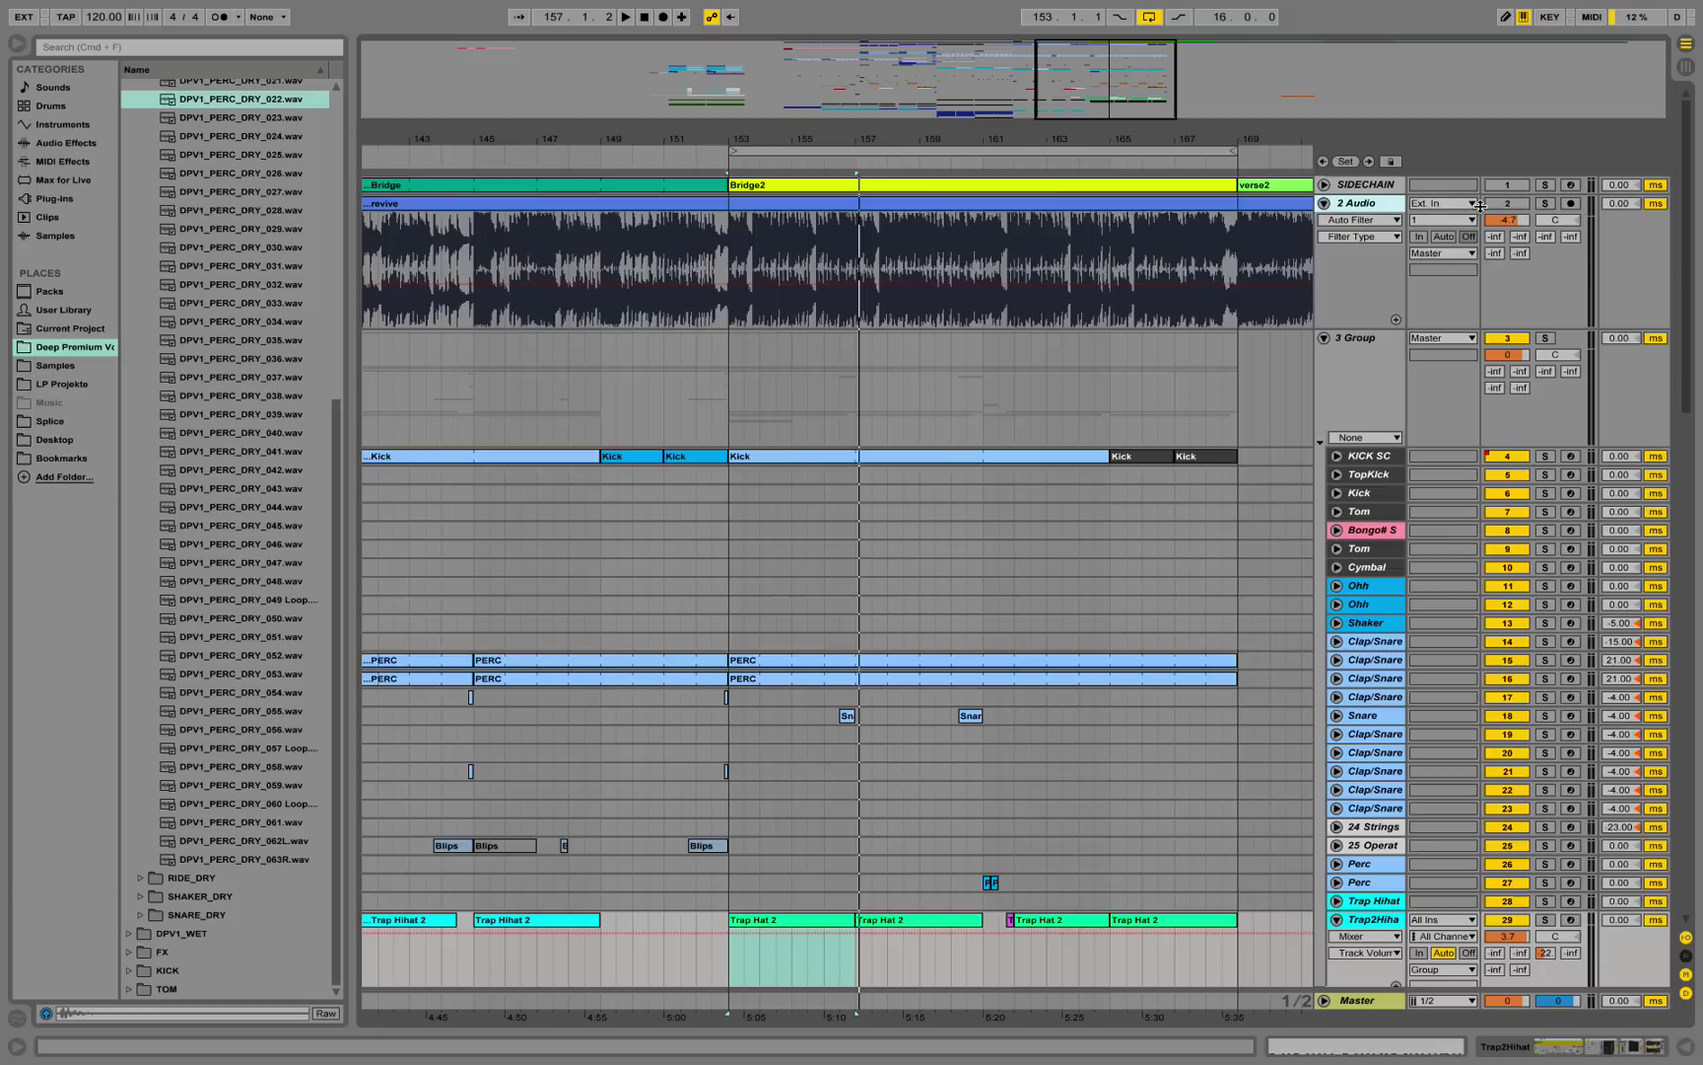
pyautogui.doubleClick(1391, 205)
pyautogui.click(179, 847)
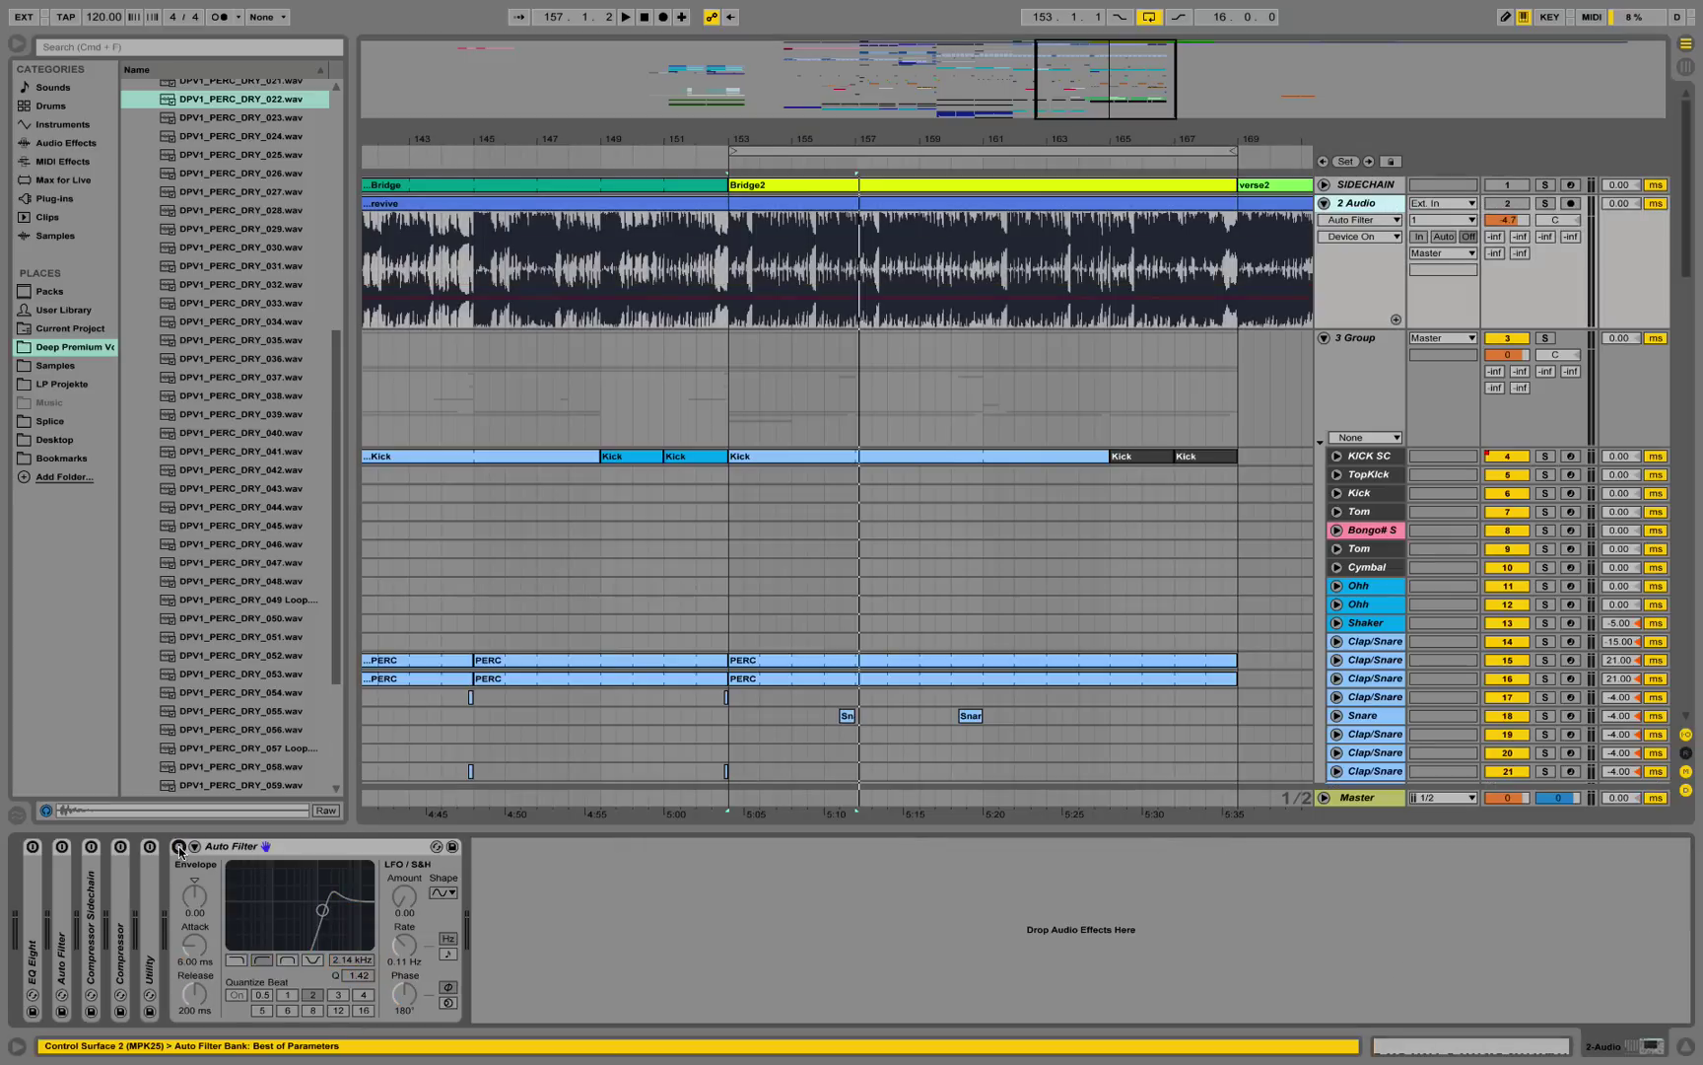
# - Solo the 2 Audio track and play it back at the restored 170 BPM tempo
pyautogui.click(1545, 203)
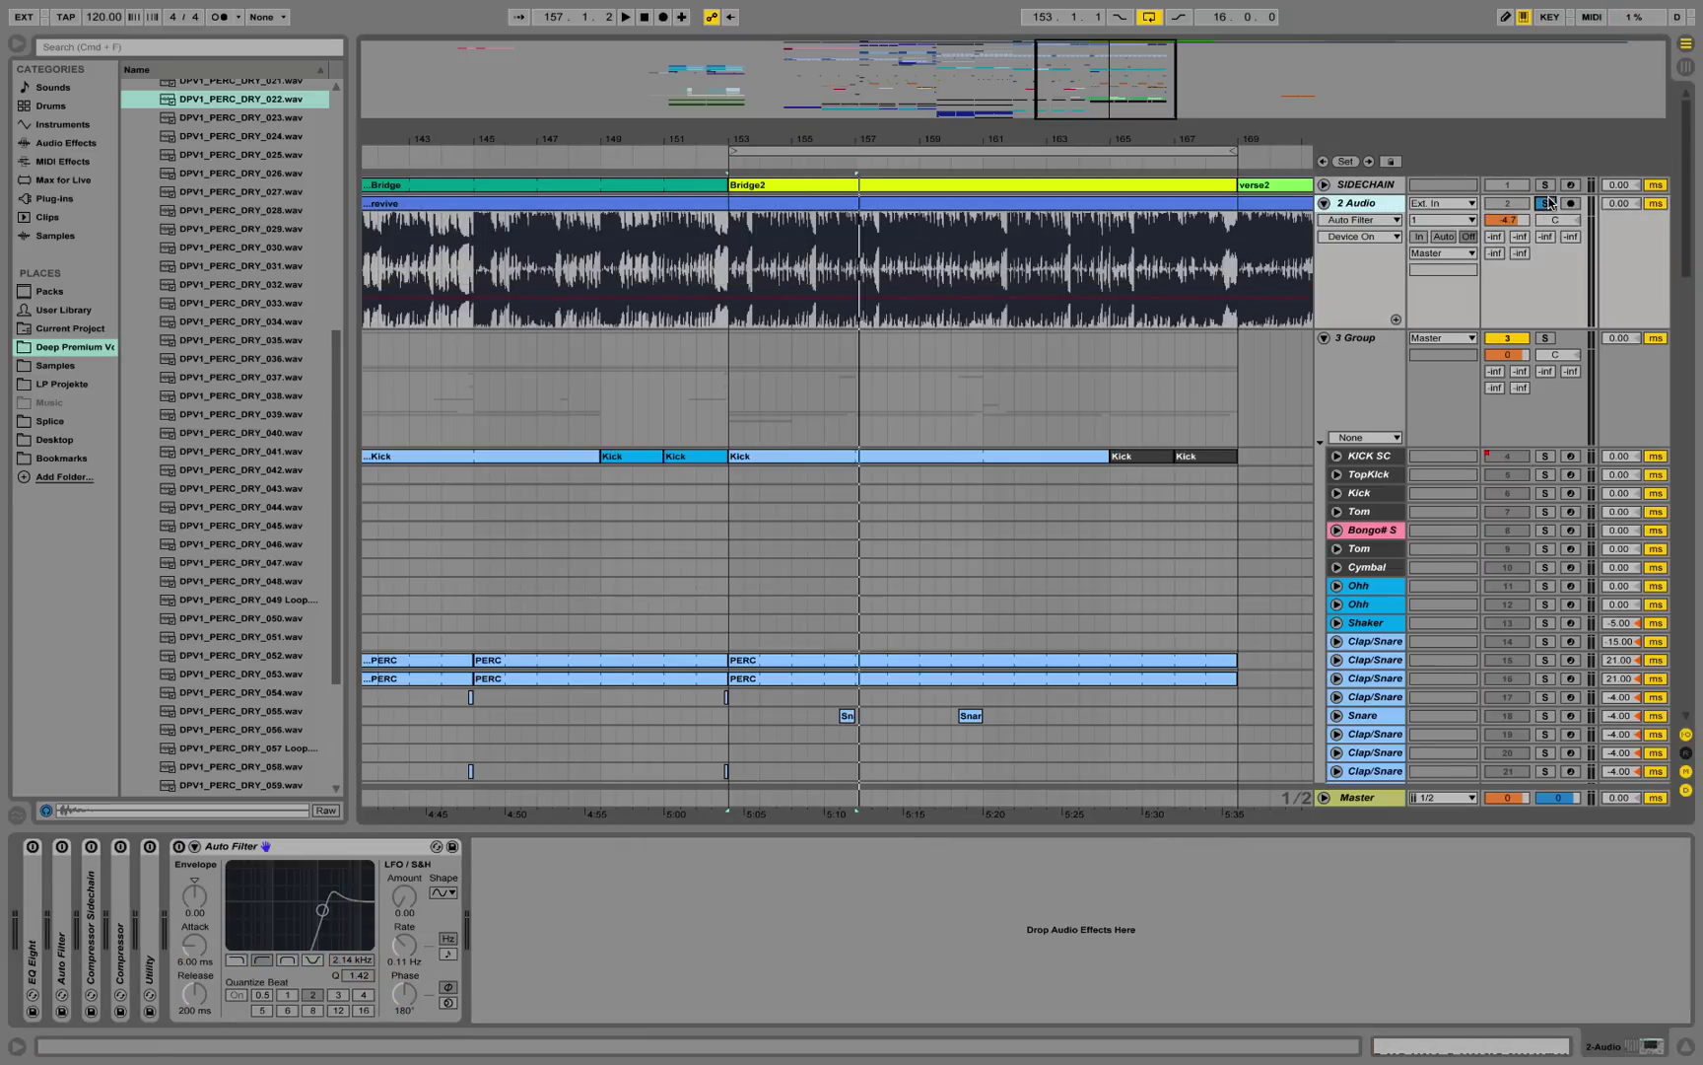
pyautogui.press('space')
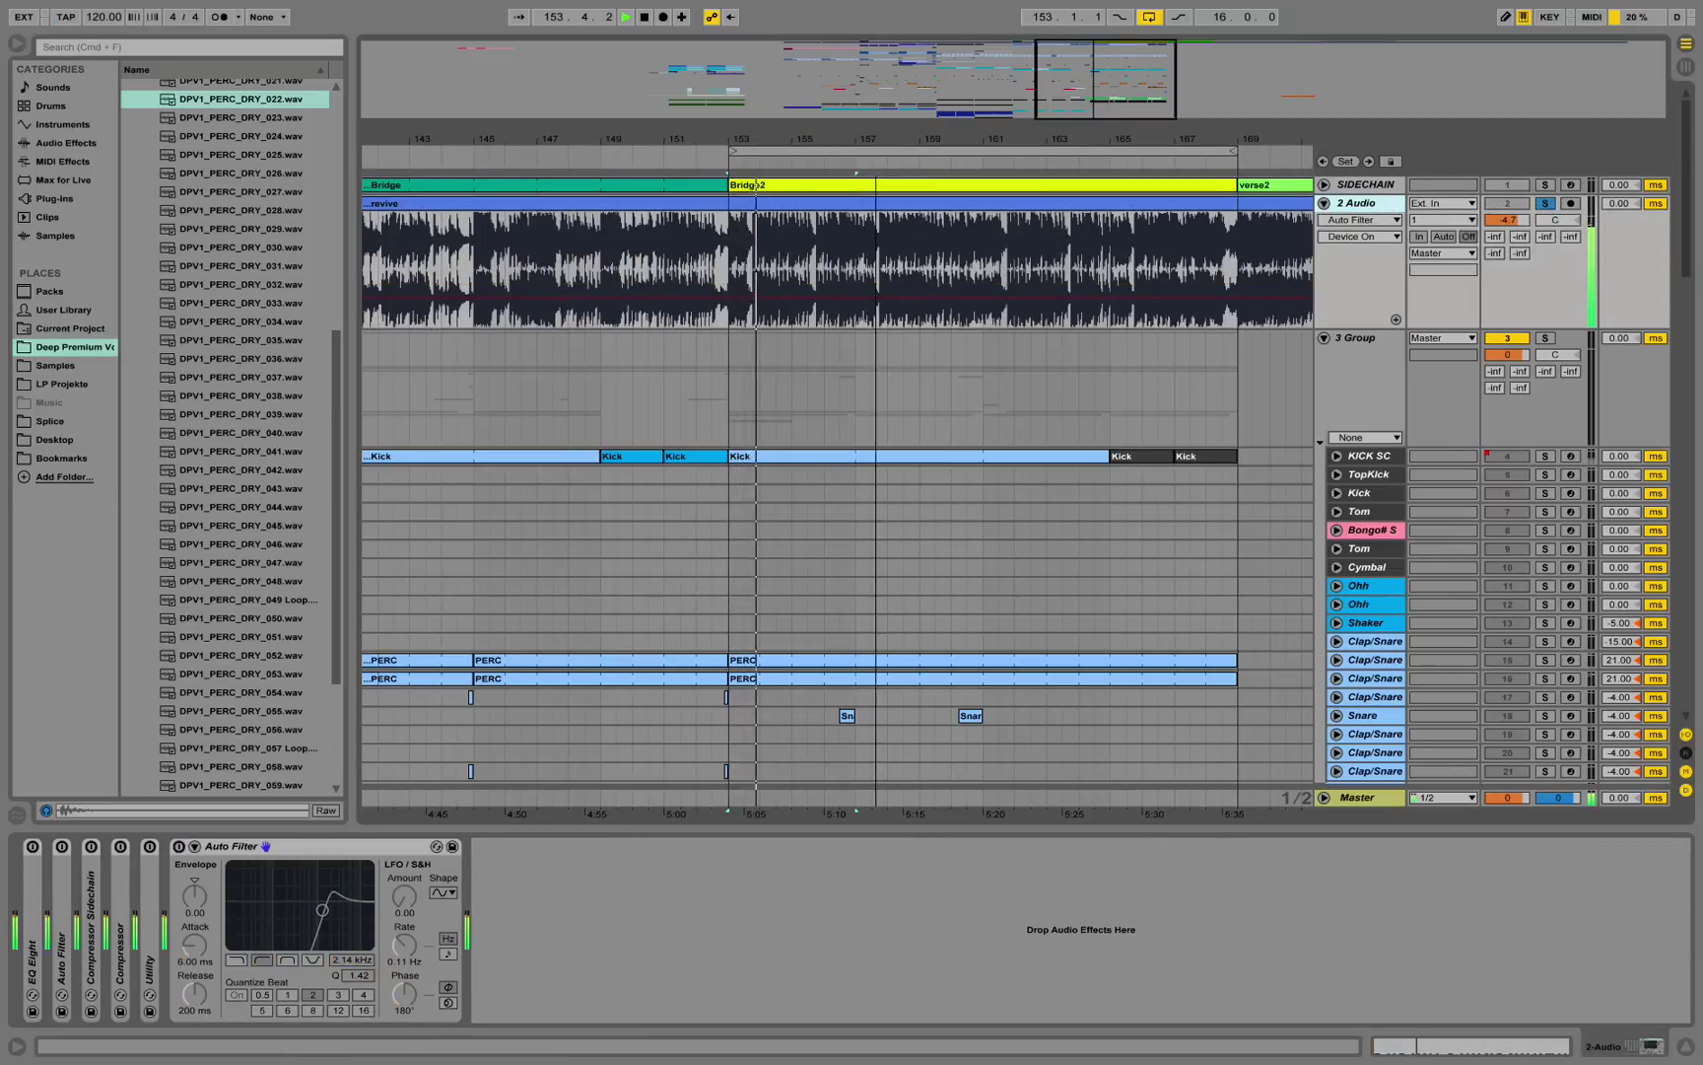
pyautogui.press('space')
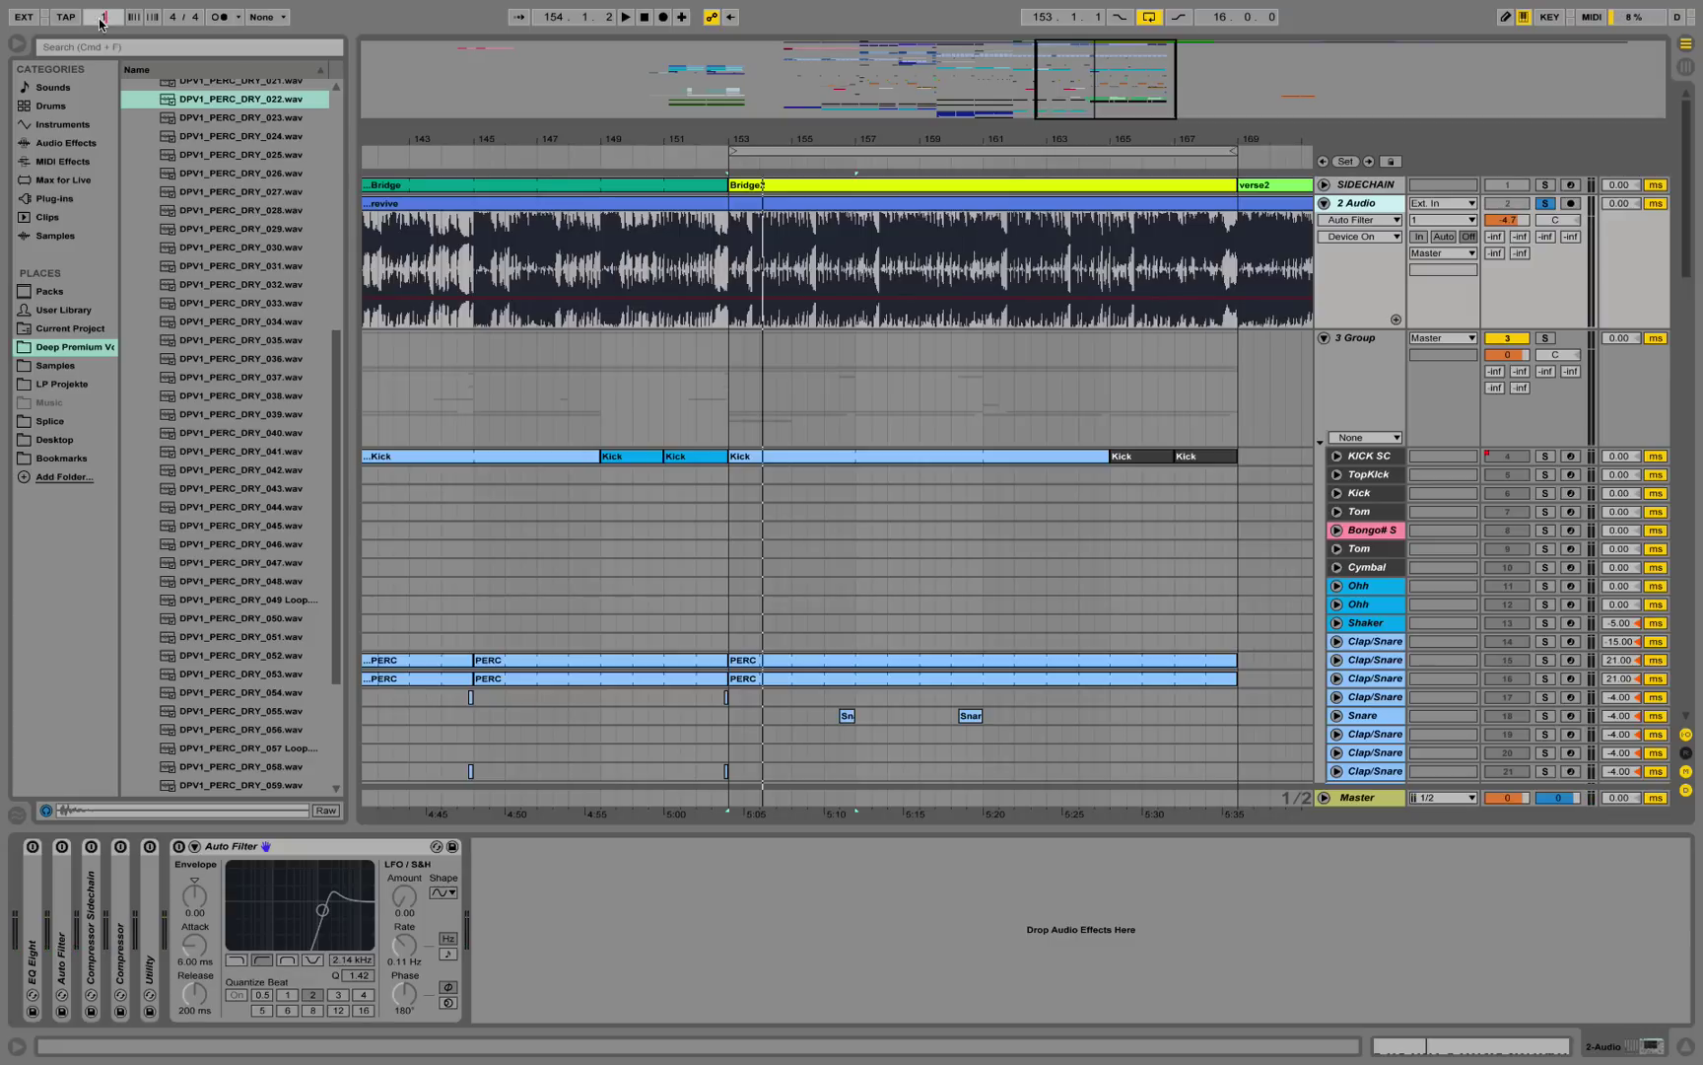
pyautogui.press('space')
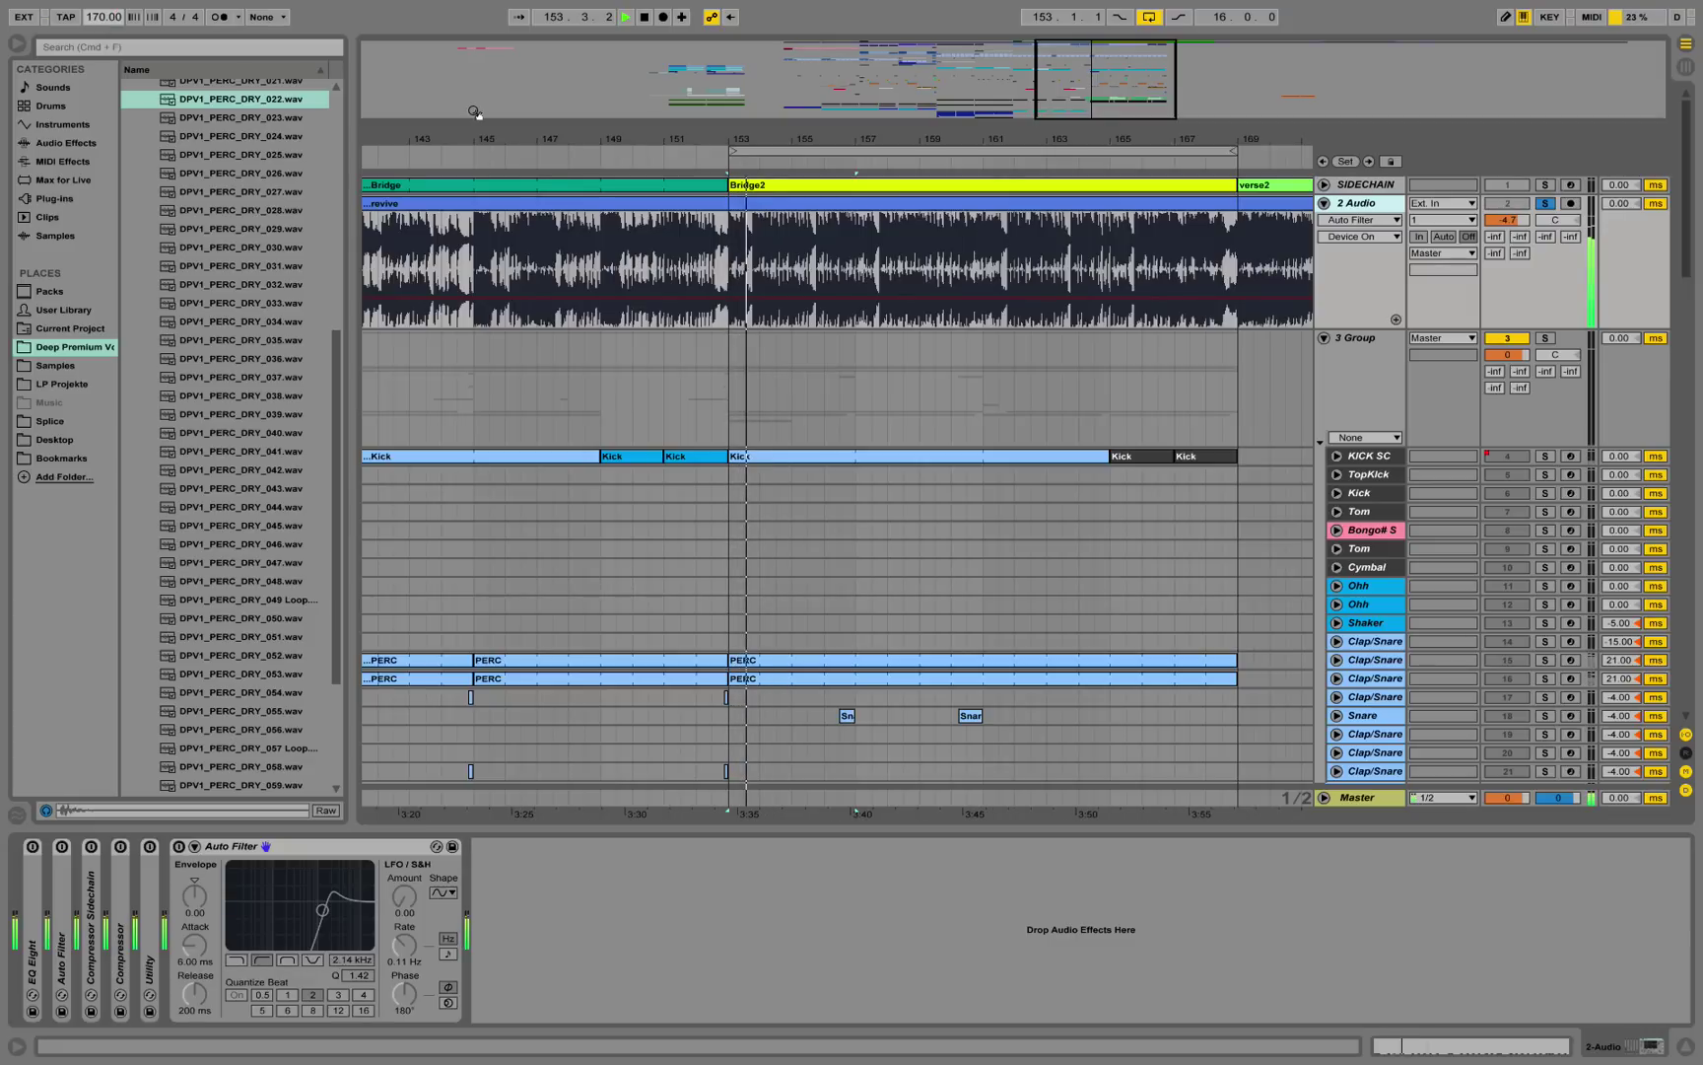
# - Zoom in around bar 153, stop playback, and unsolo the 2 Audio track
pyautogui.moveTo(802, 141); pyautogui.dragTo(802, 197)
pyautogui.scroll(-3, 1220, 217)
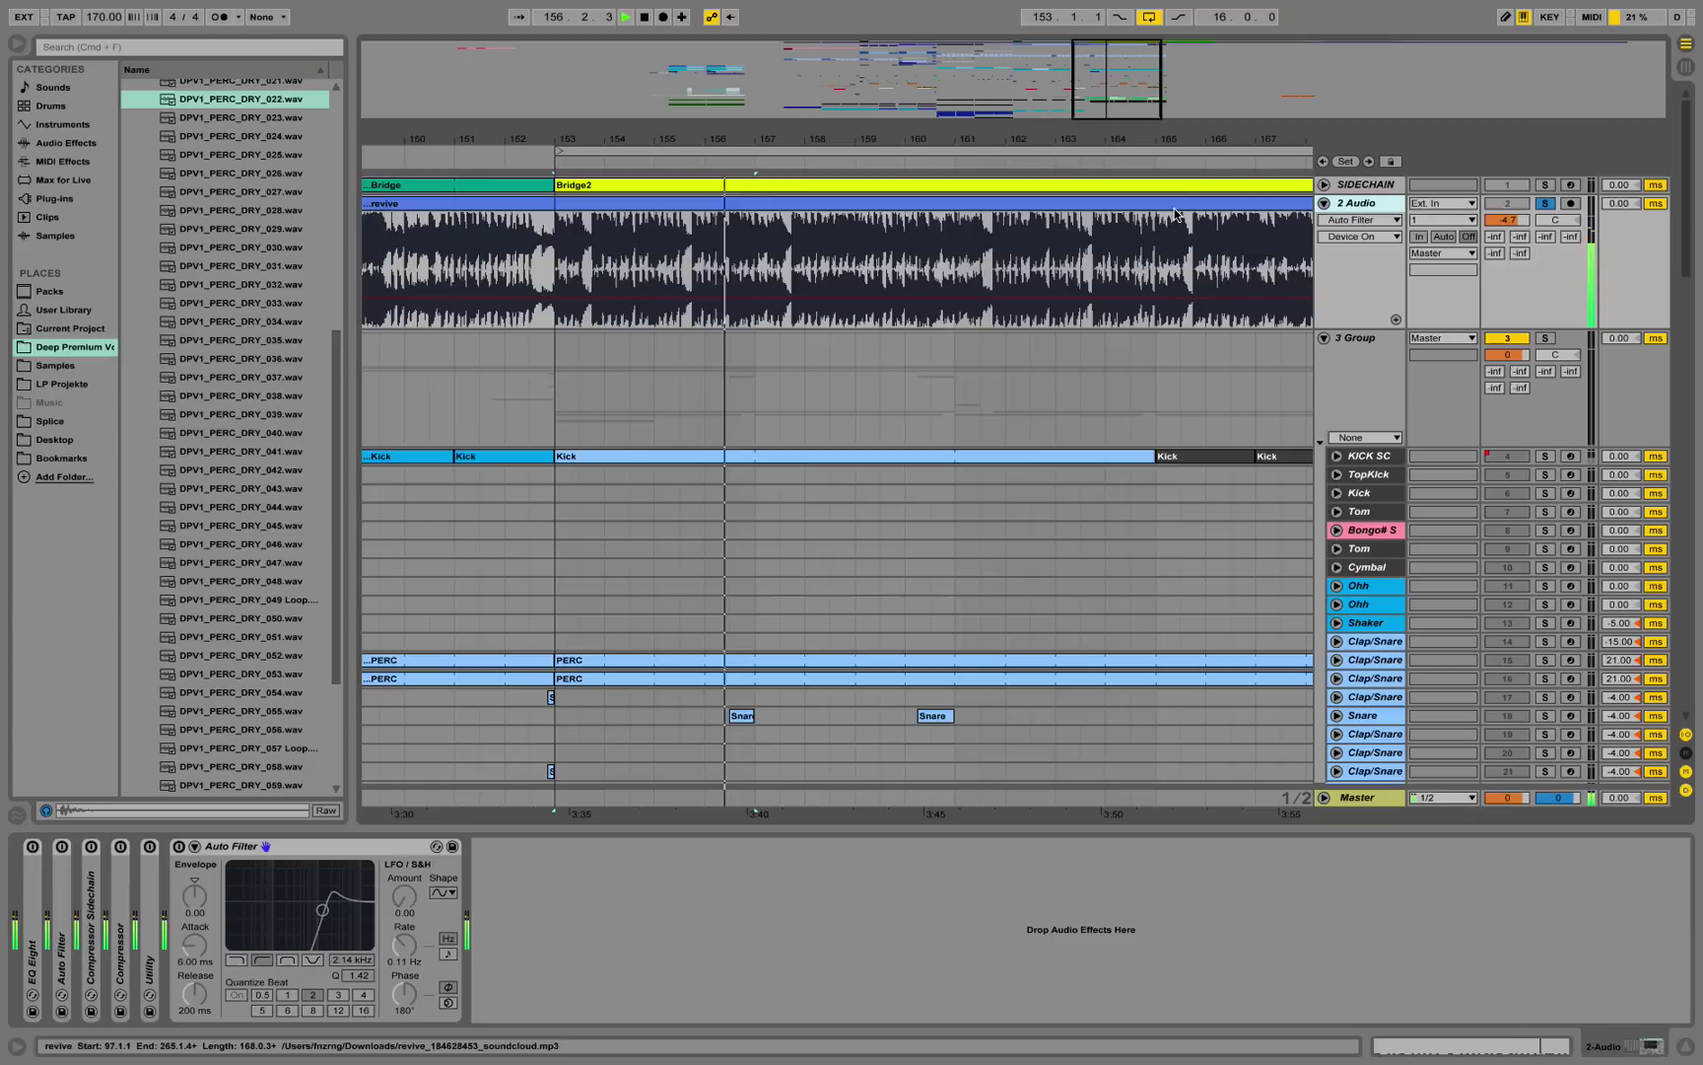
pyautogui.press('space')
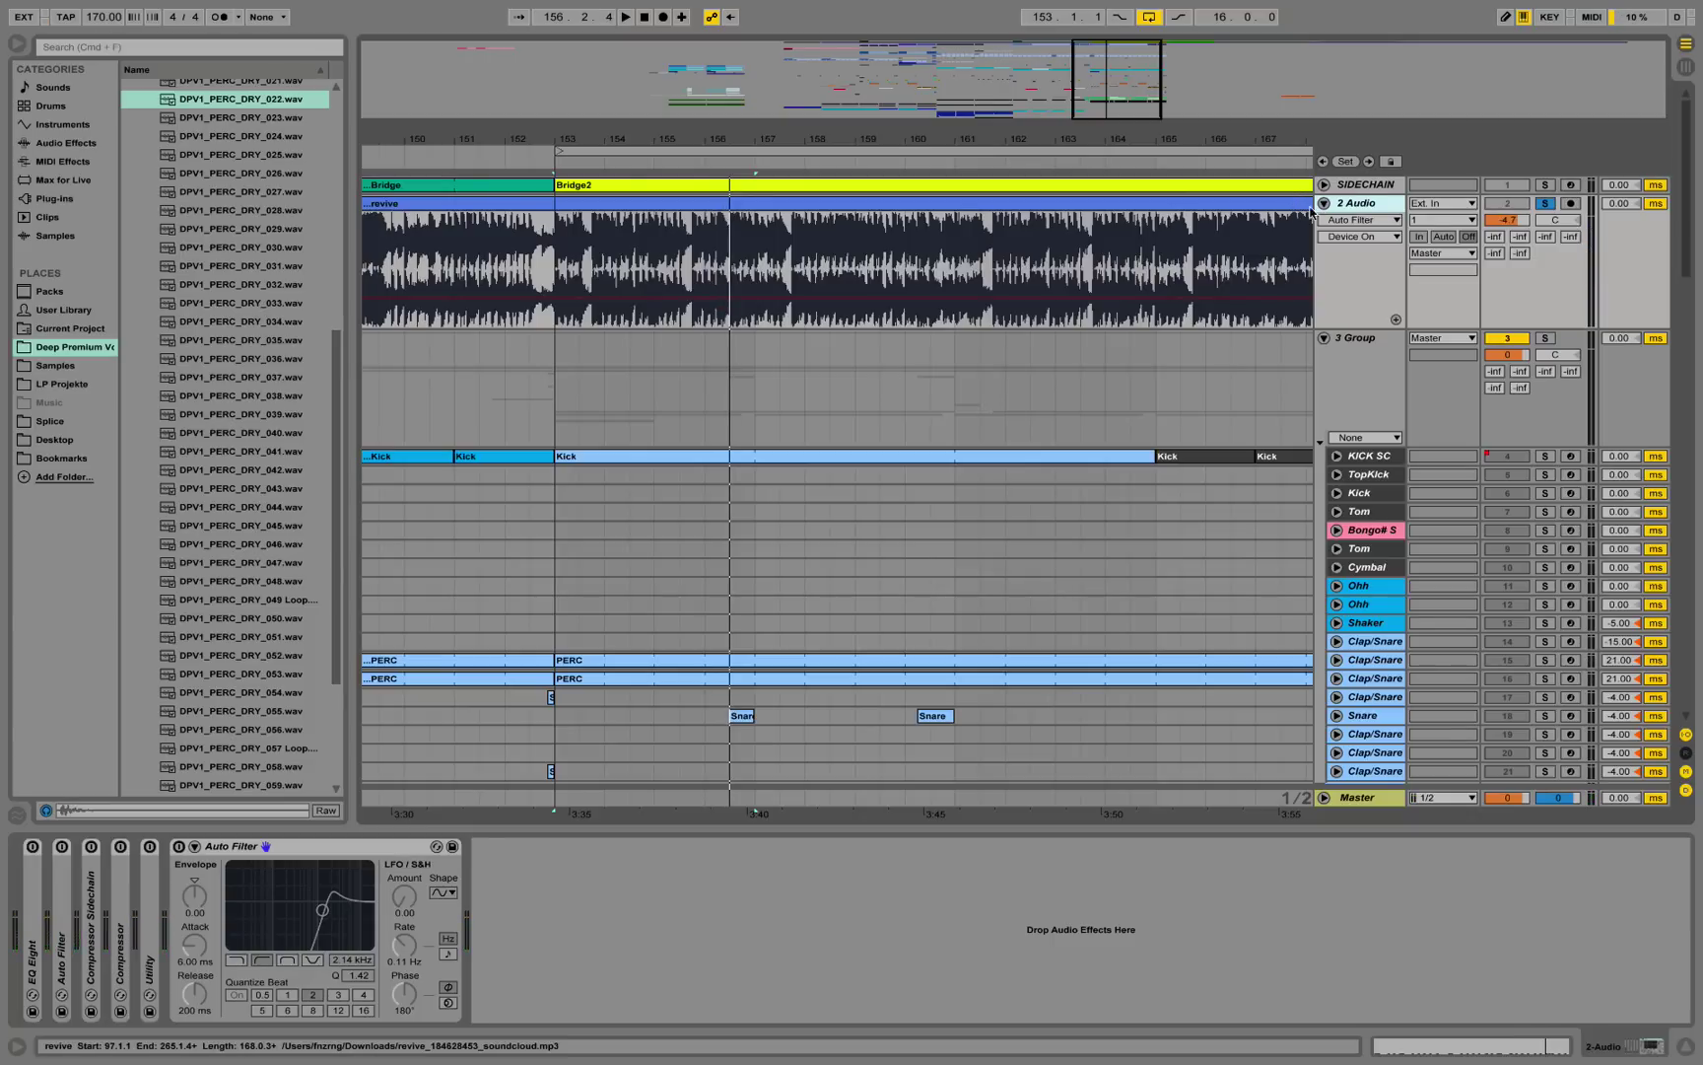
pyautogui.click(1544, 204)
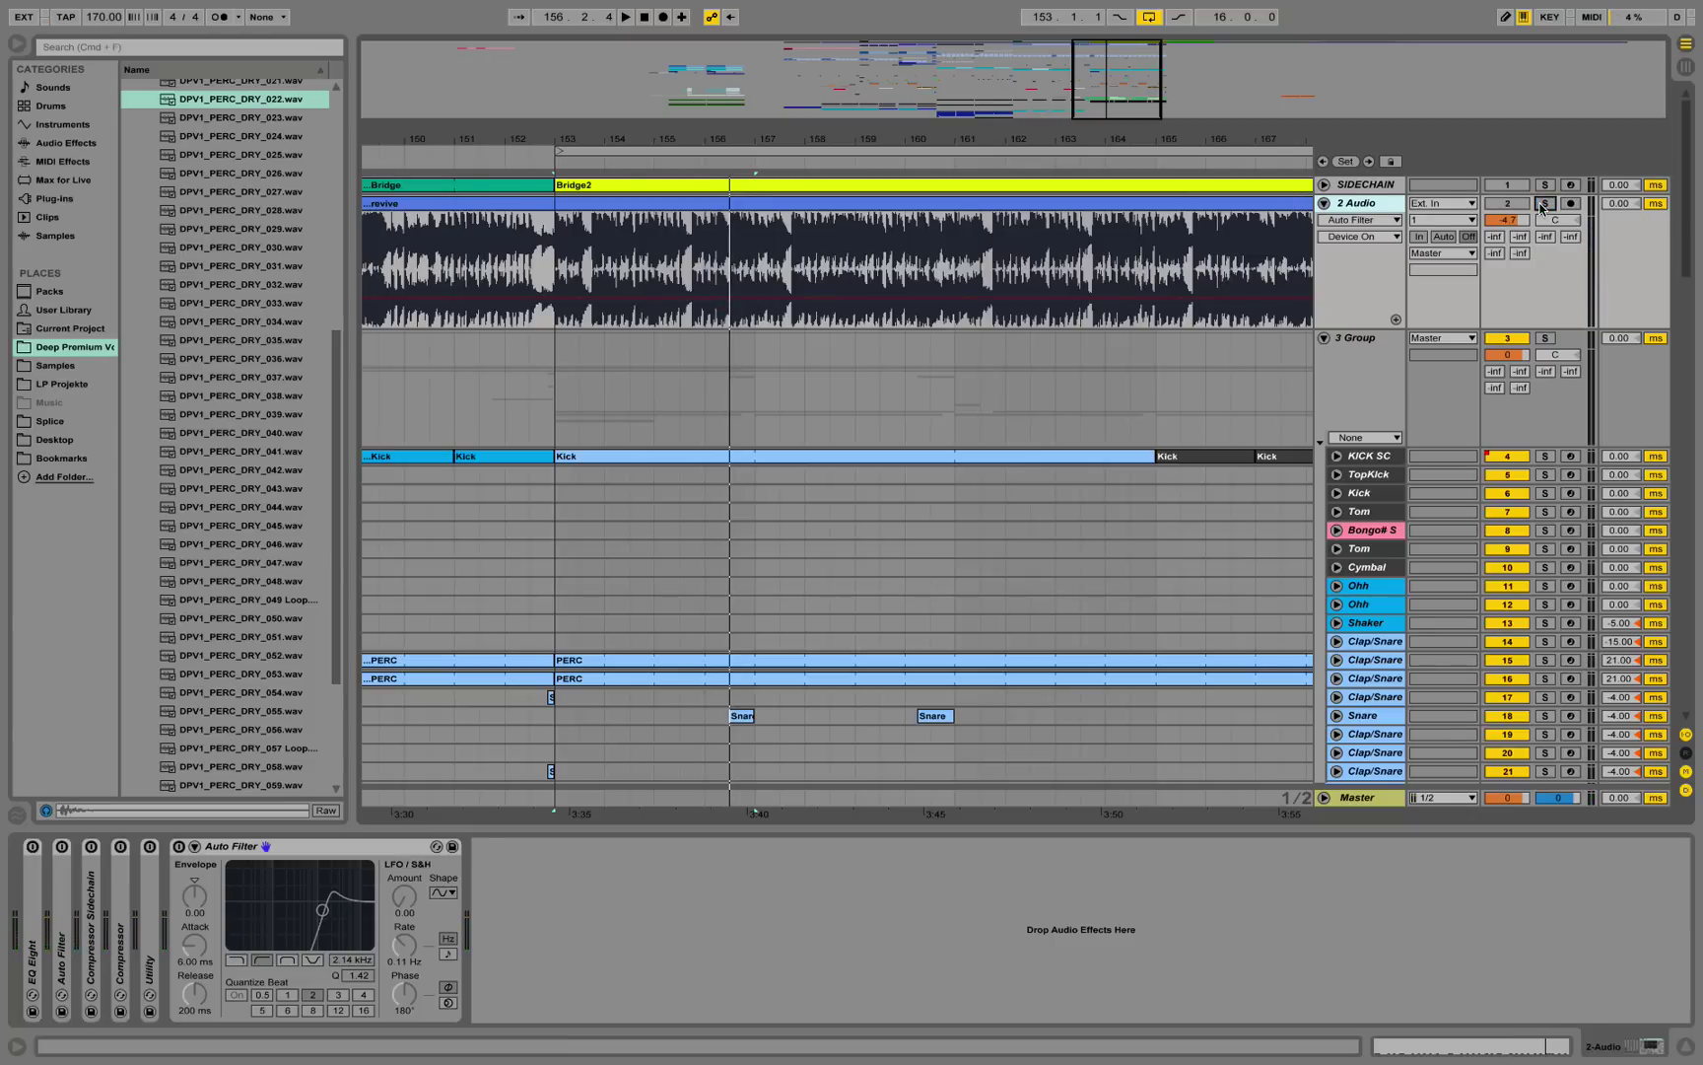
# - Play the full mix from bar 153, browsing the hi-hat, lead and bass tracks, then stop
pyautogui.click(552, 166)
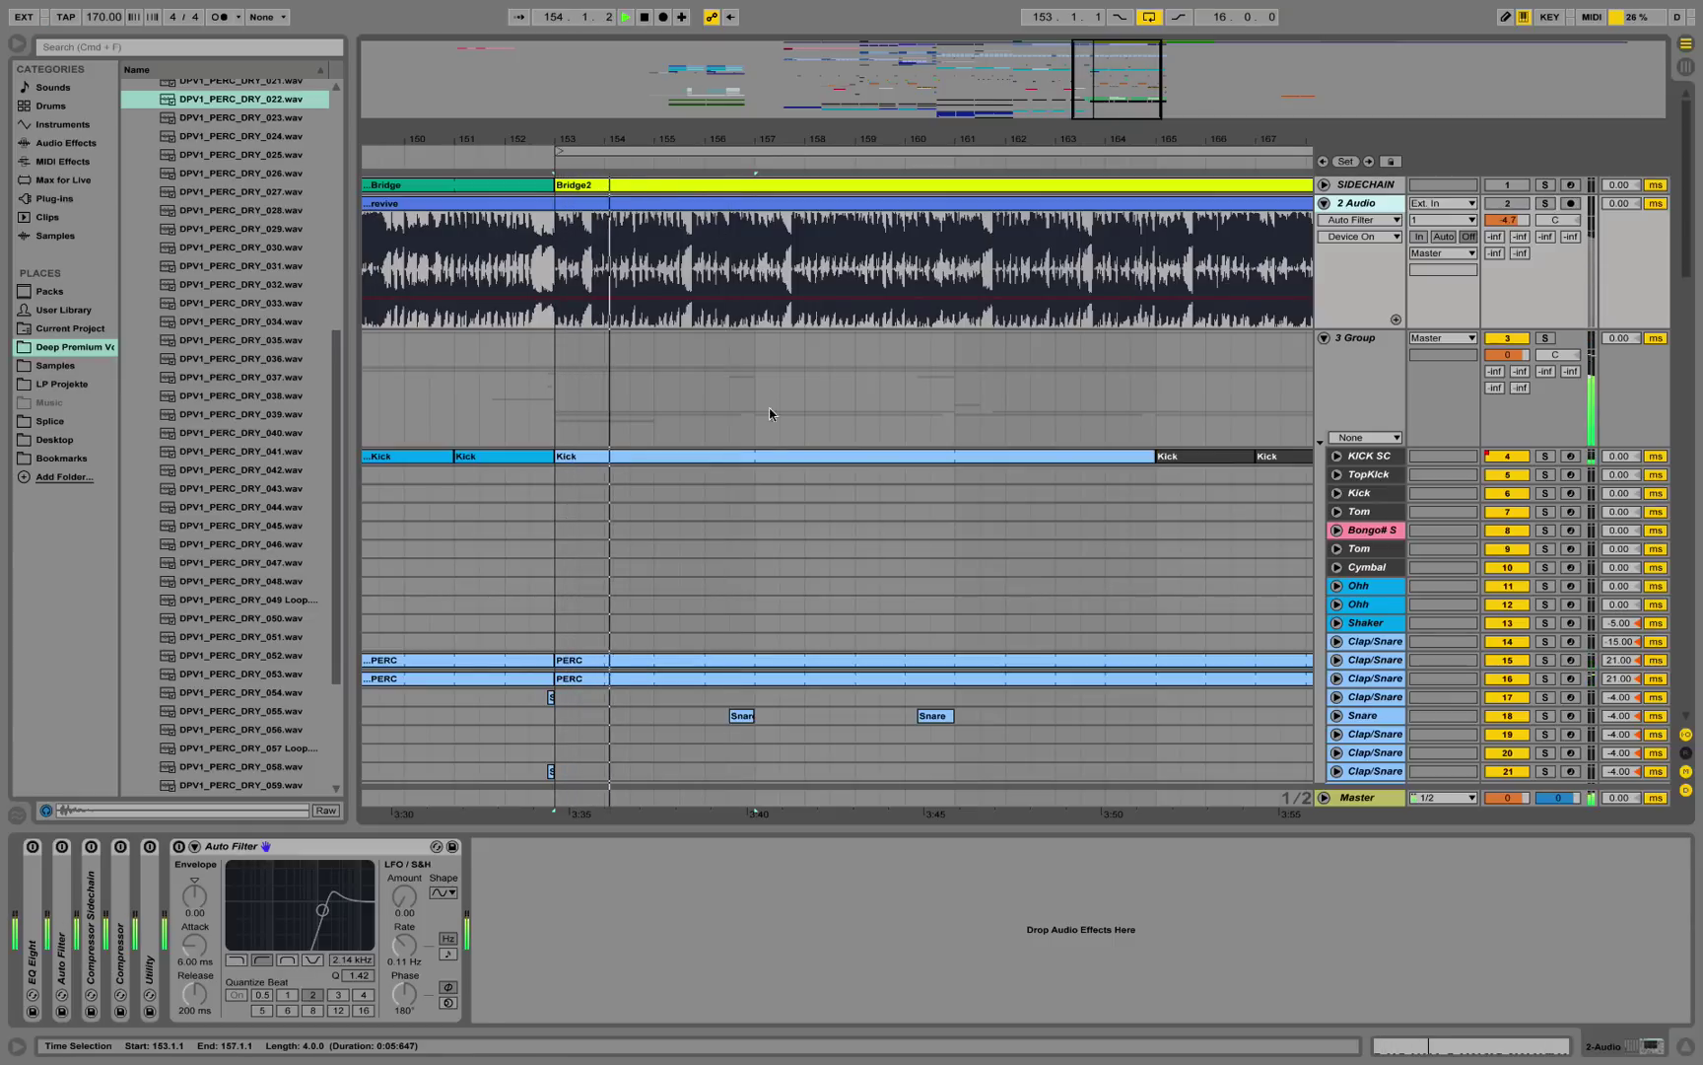
pyautogui.scroll(-10, 771, 461)
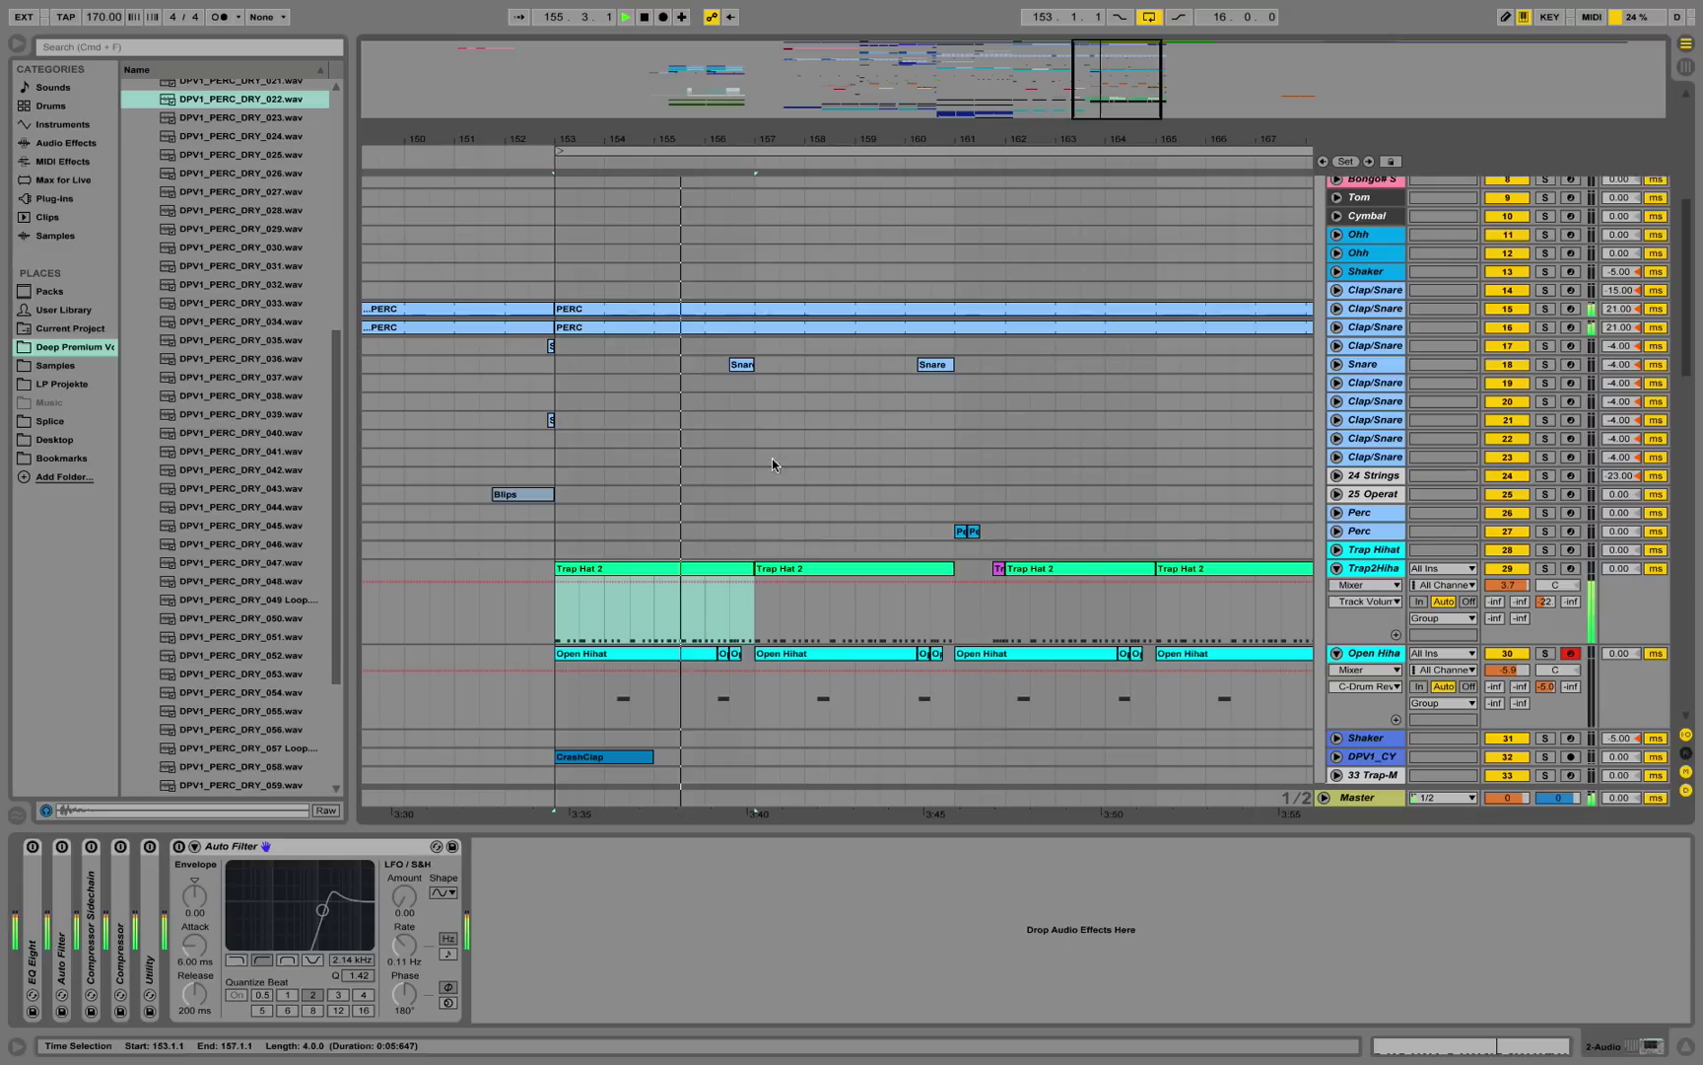
pyautogui.press('-')
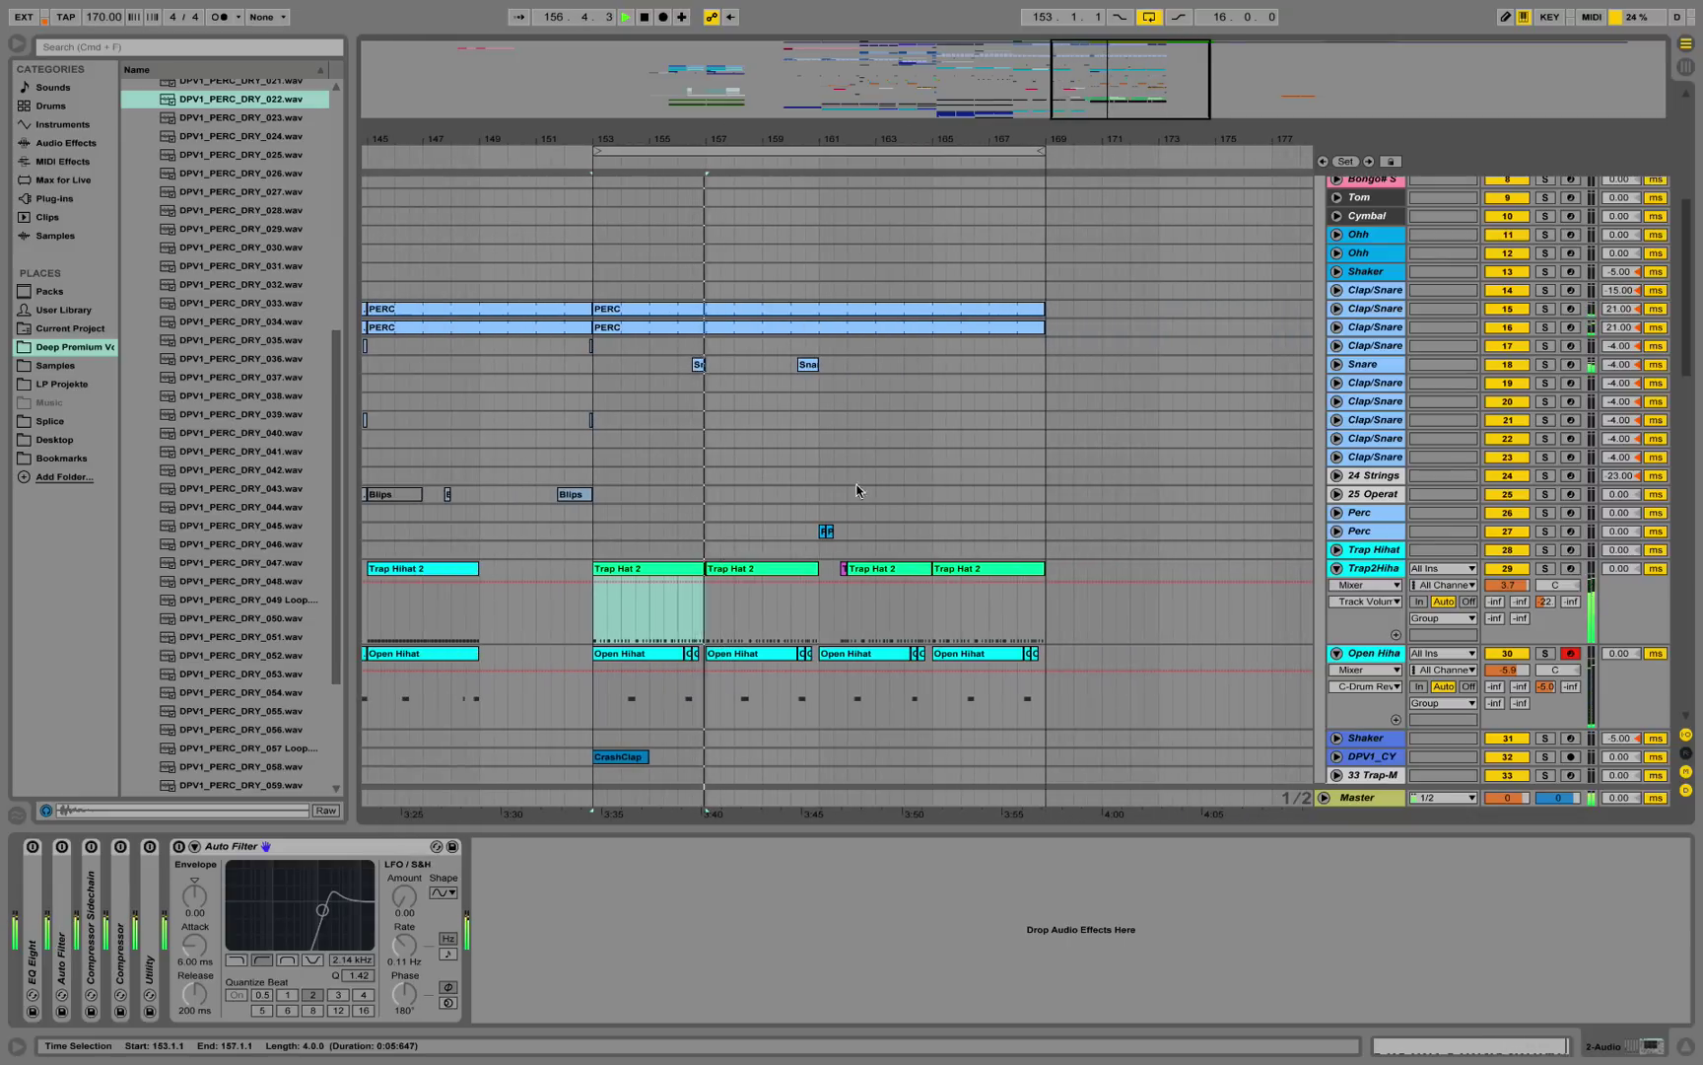
pyautogui.scroll(-20, 856, 490)
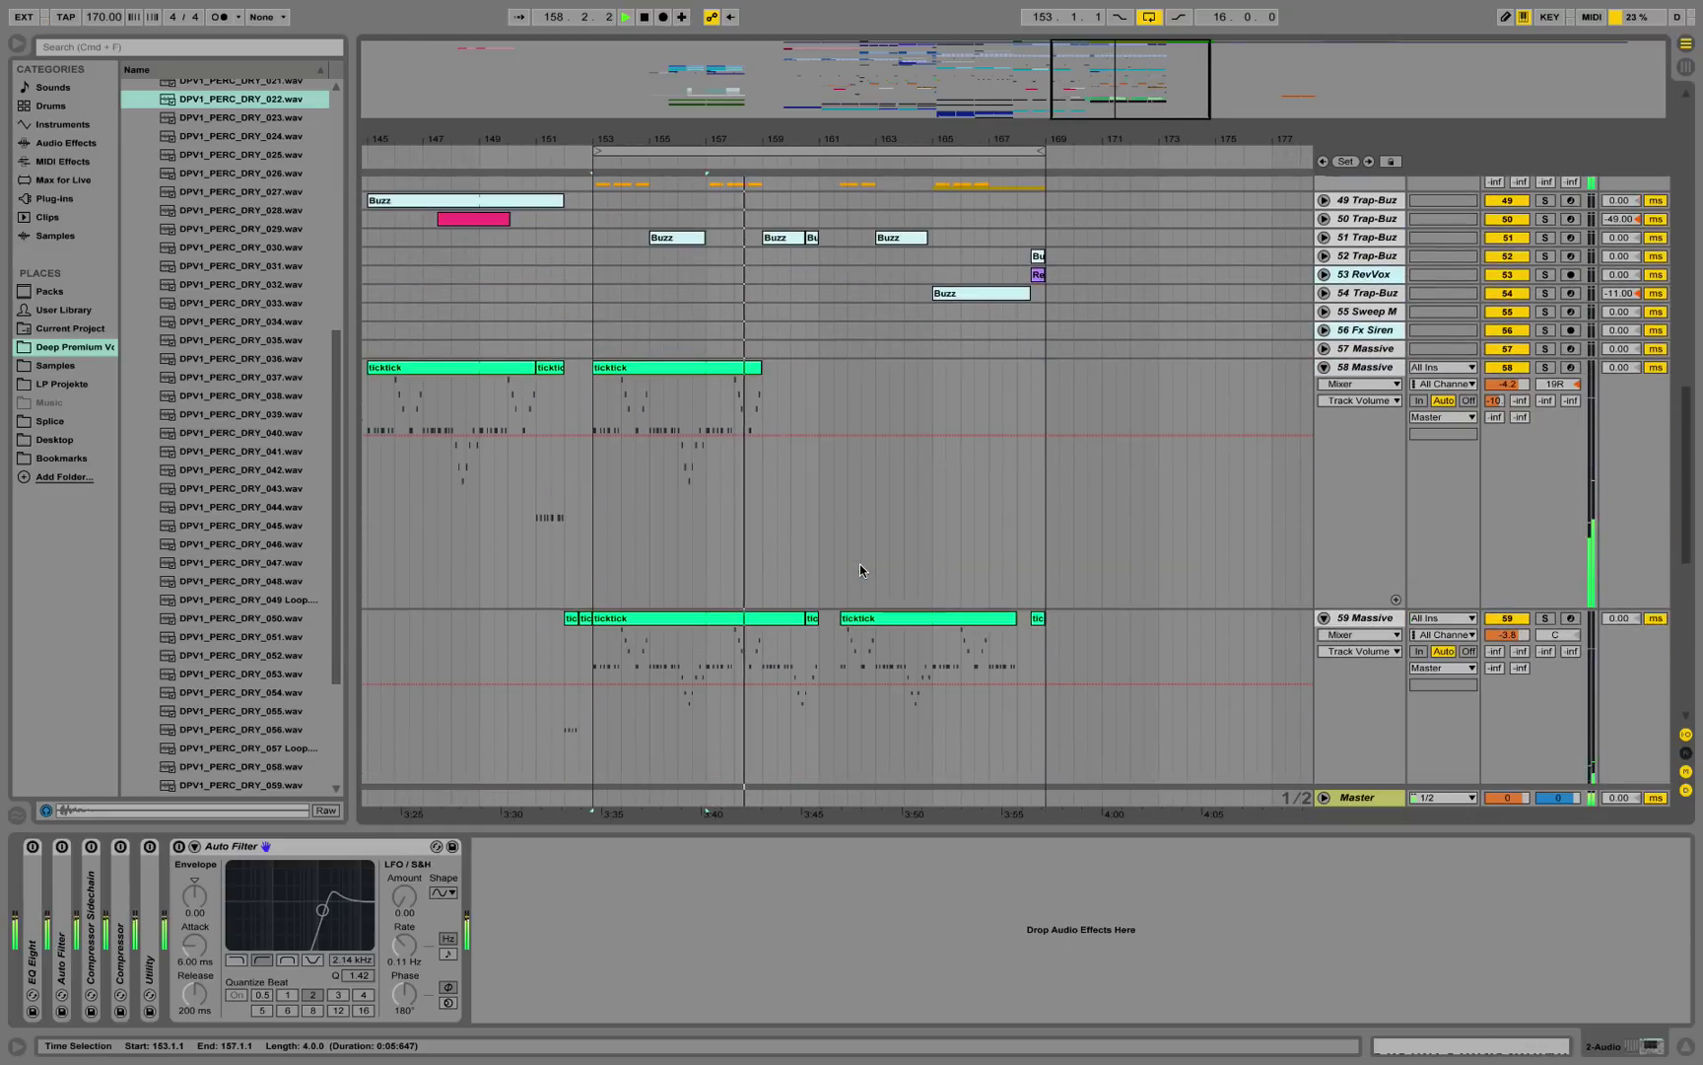
pyautogui.scroll(20, 860, 570)
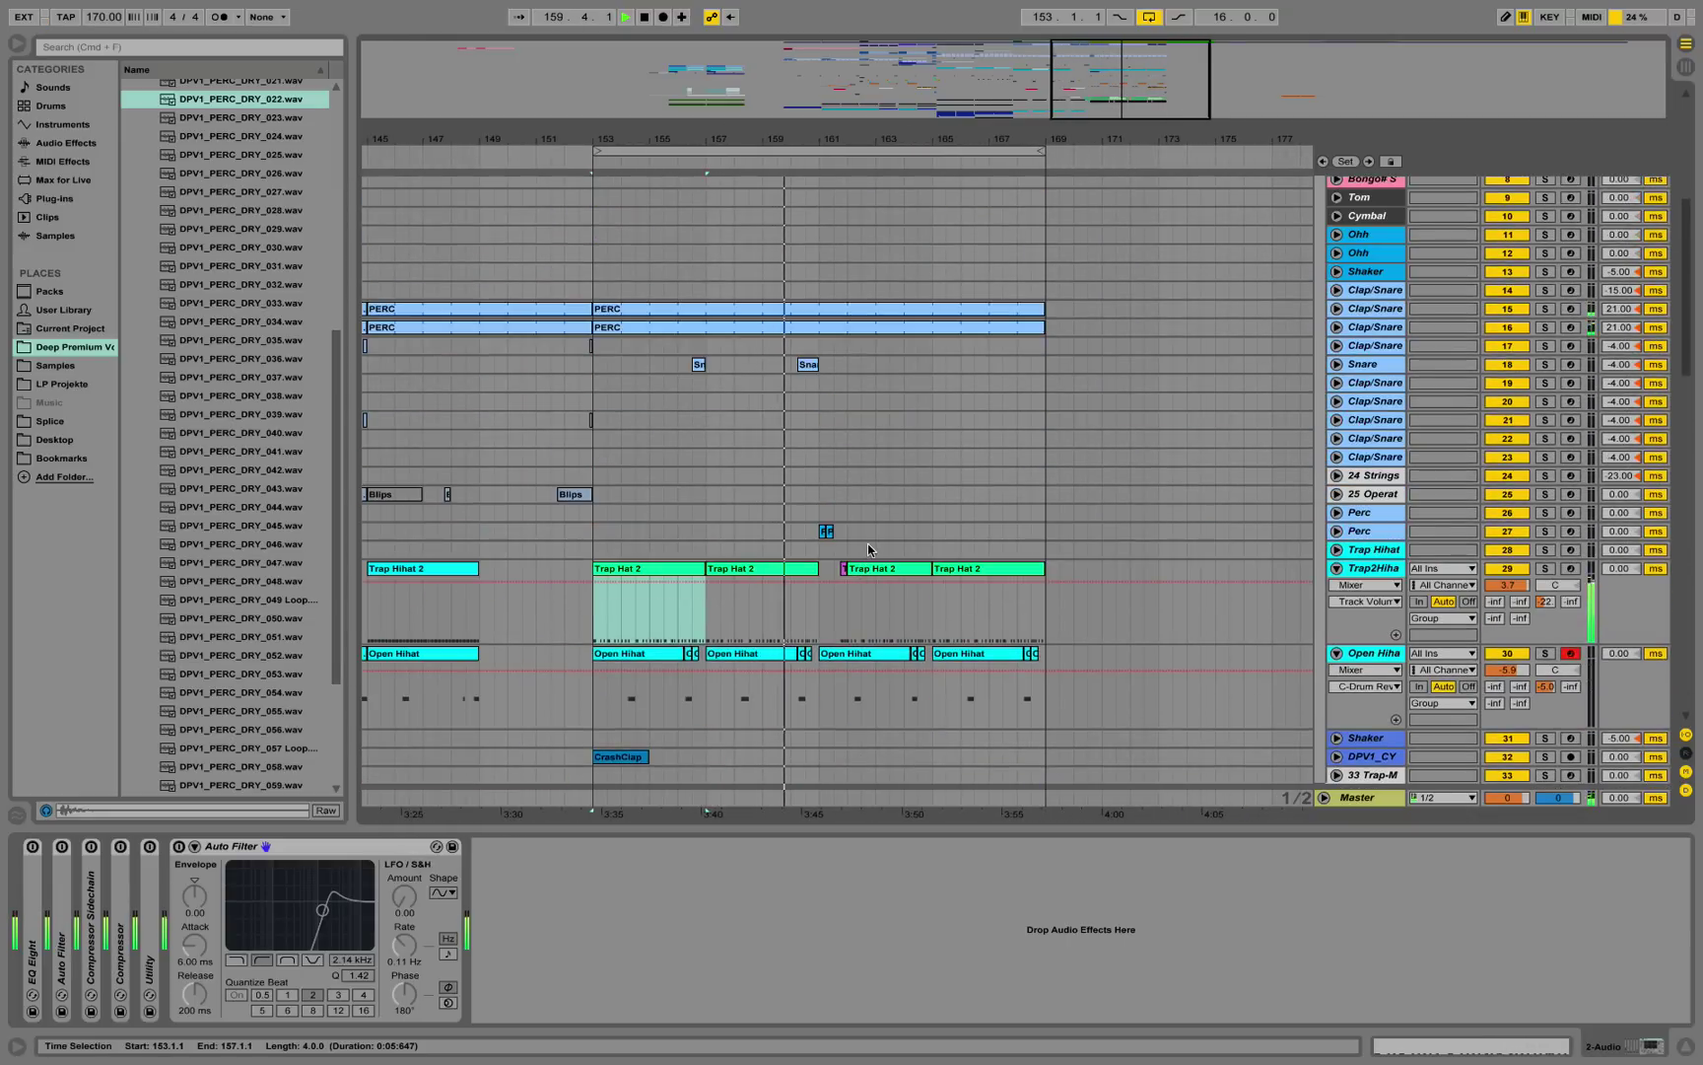
pyautogui.scroll(8, 878, 525)
pyautogui.scroll(-5, 906, 498)
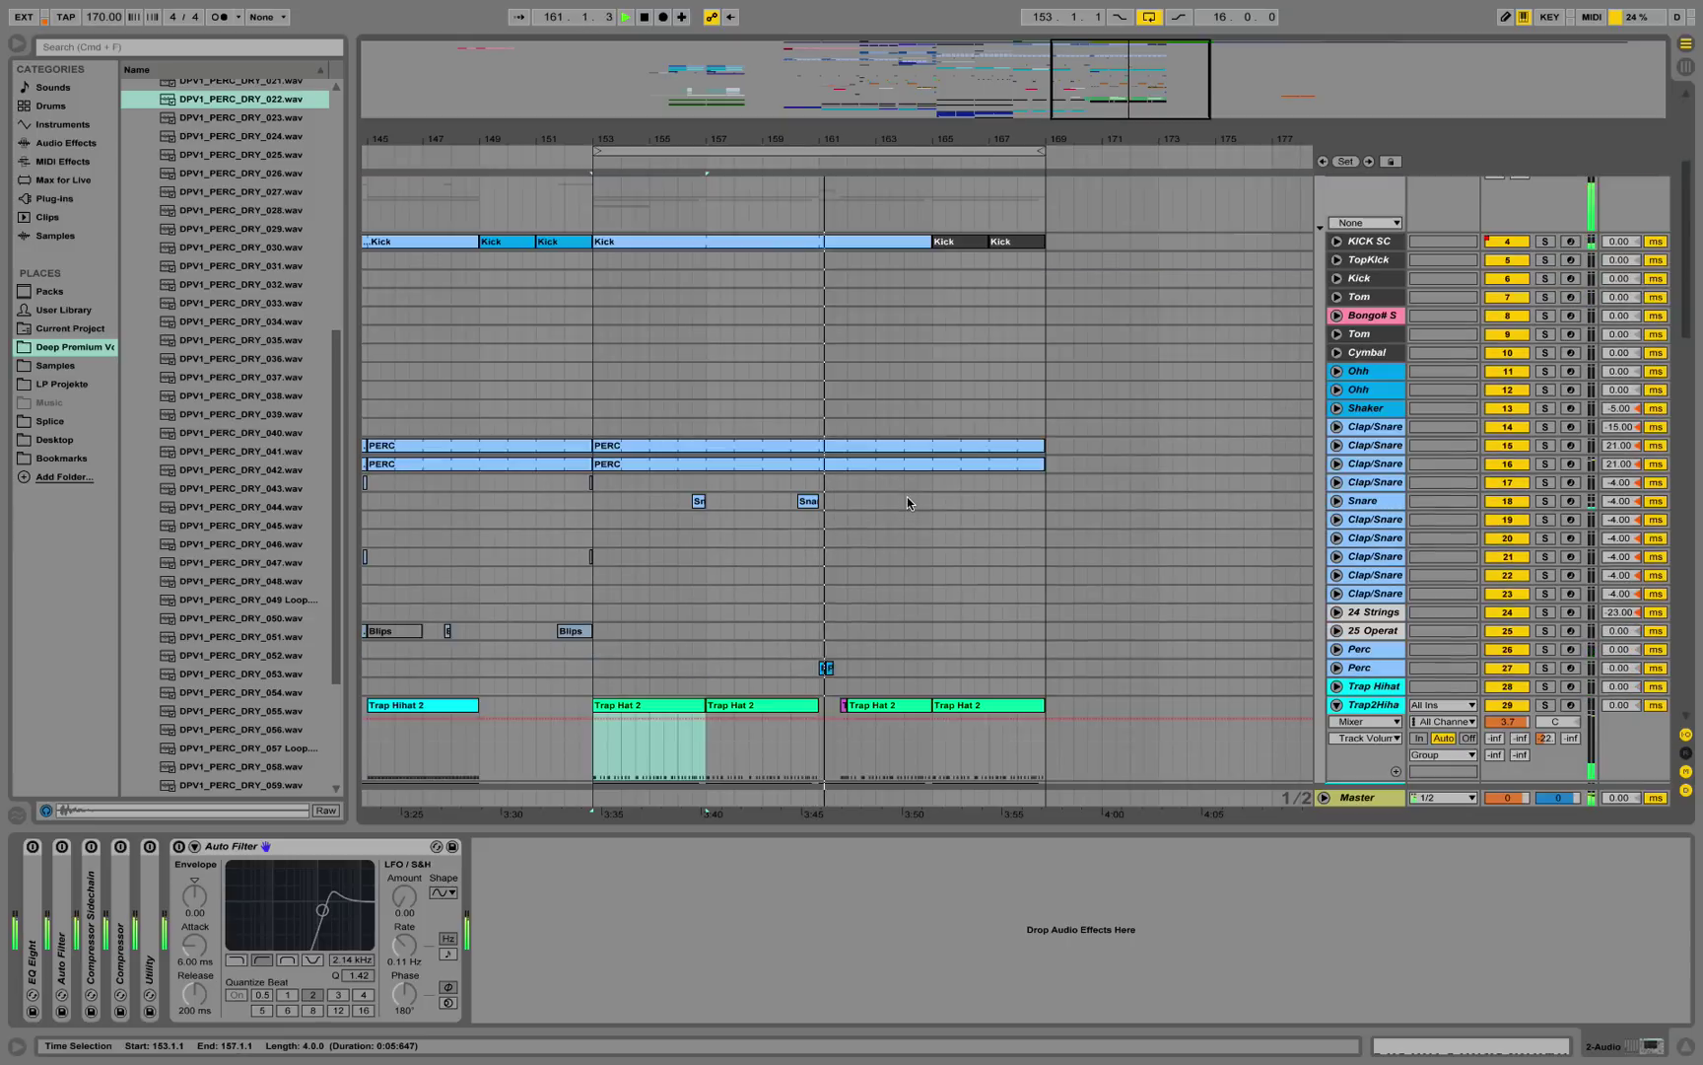
pyautogui.scroll(3, 906, 498)
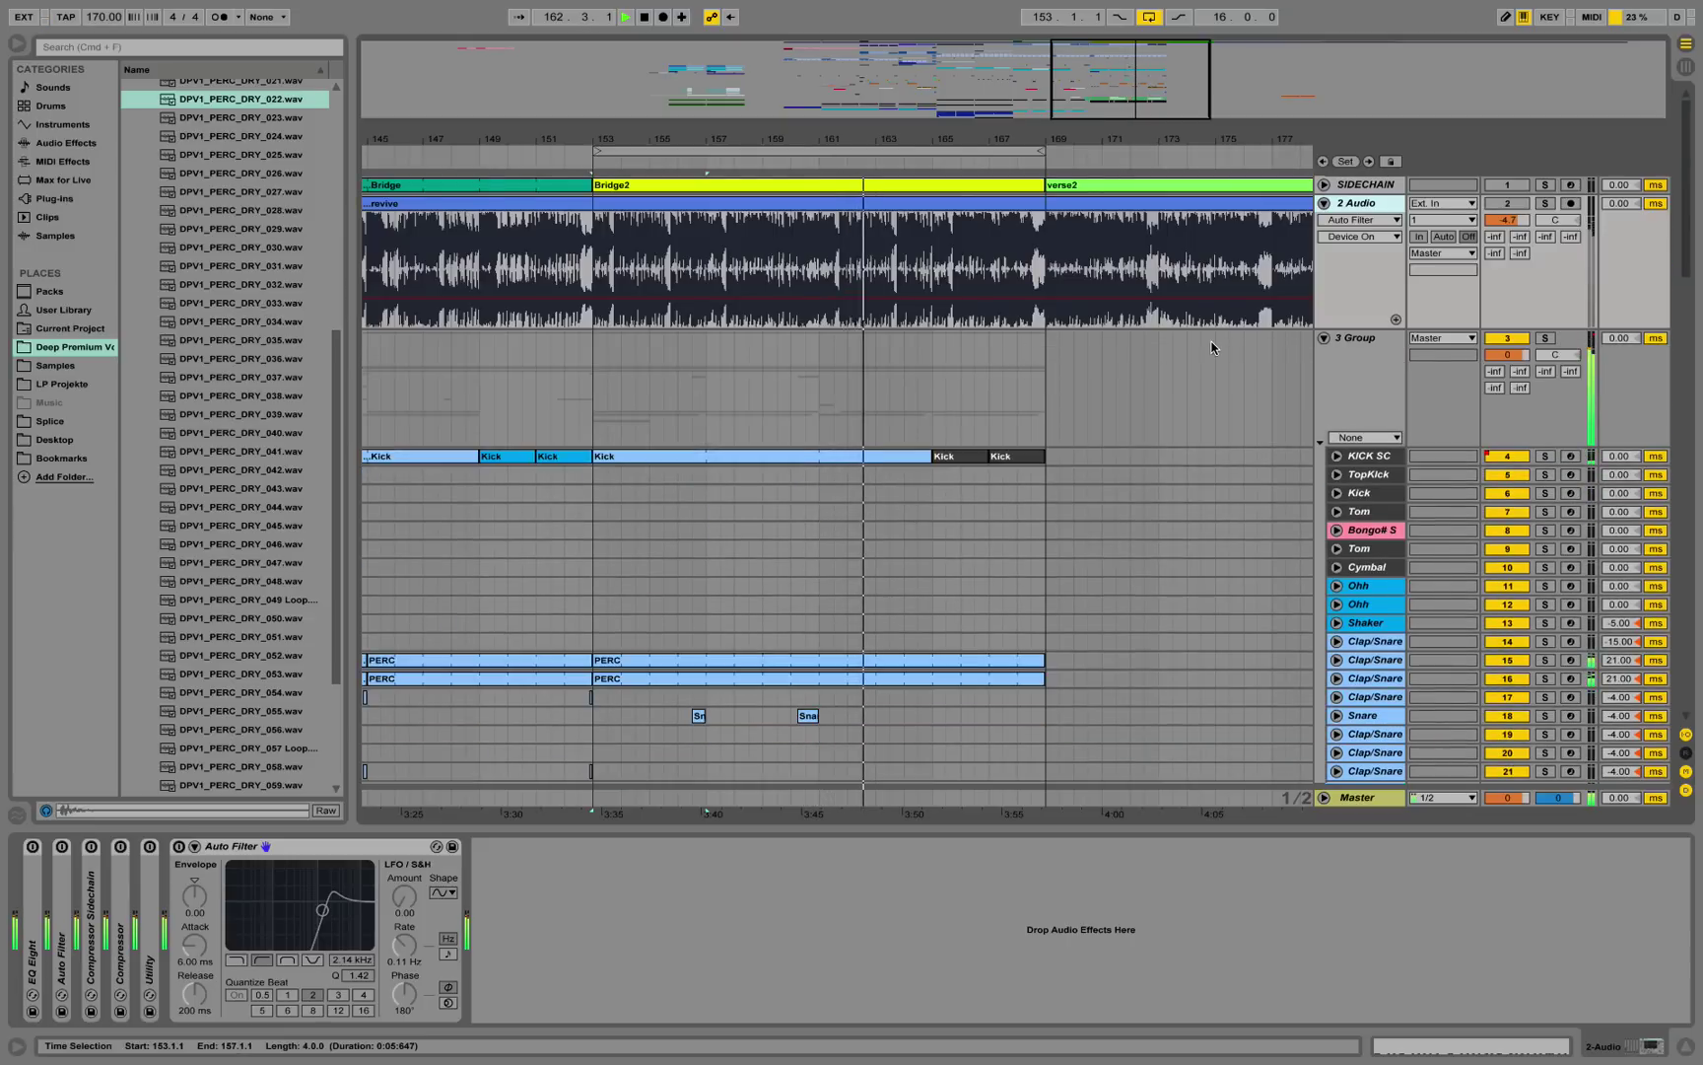
pyautogui.press('space')
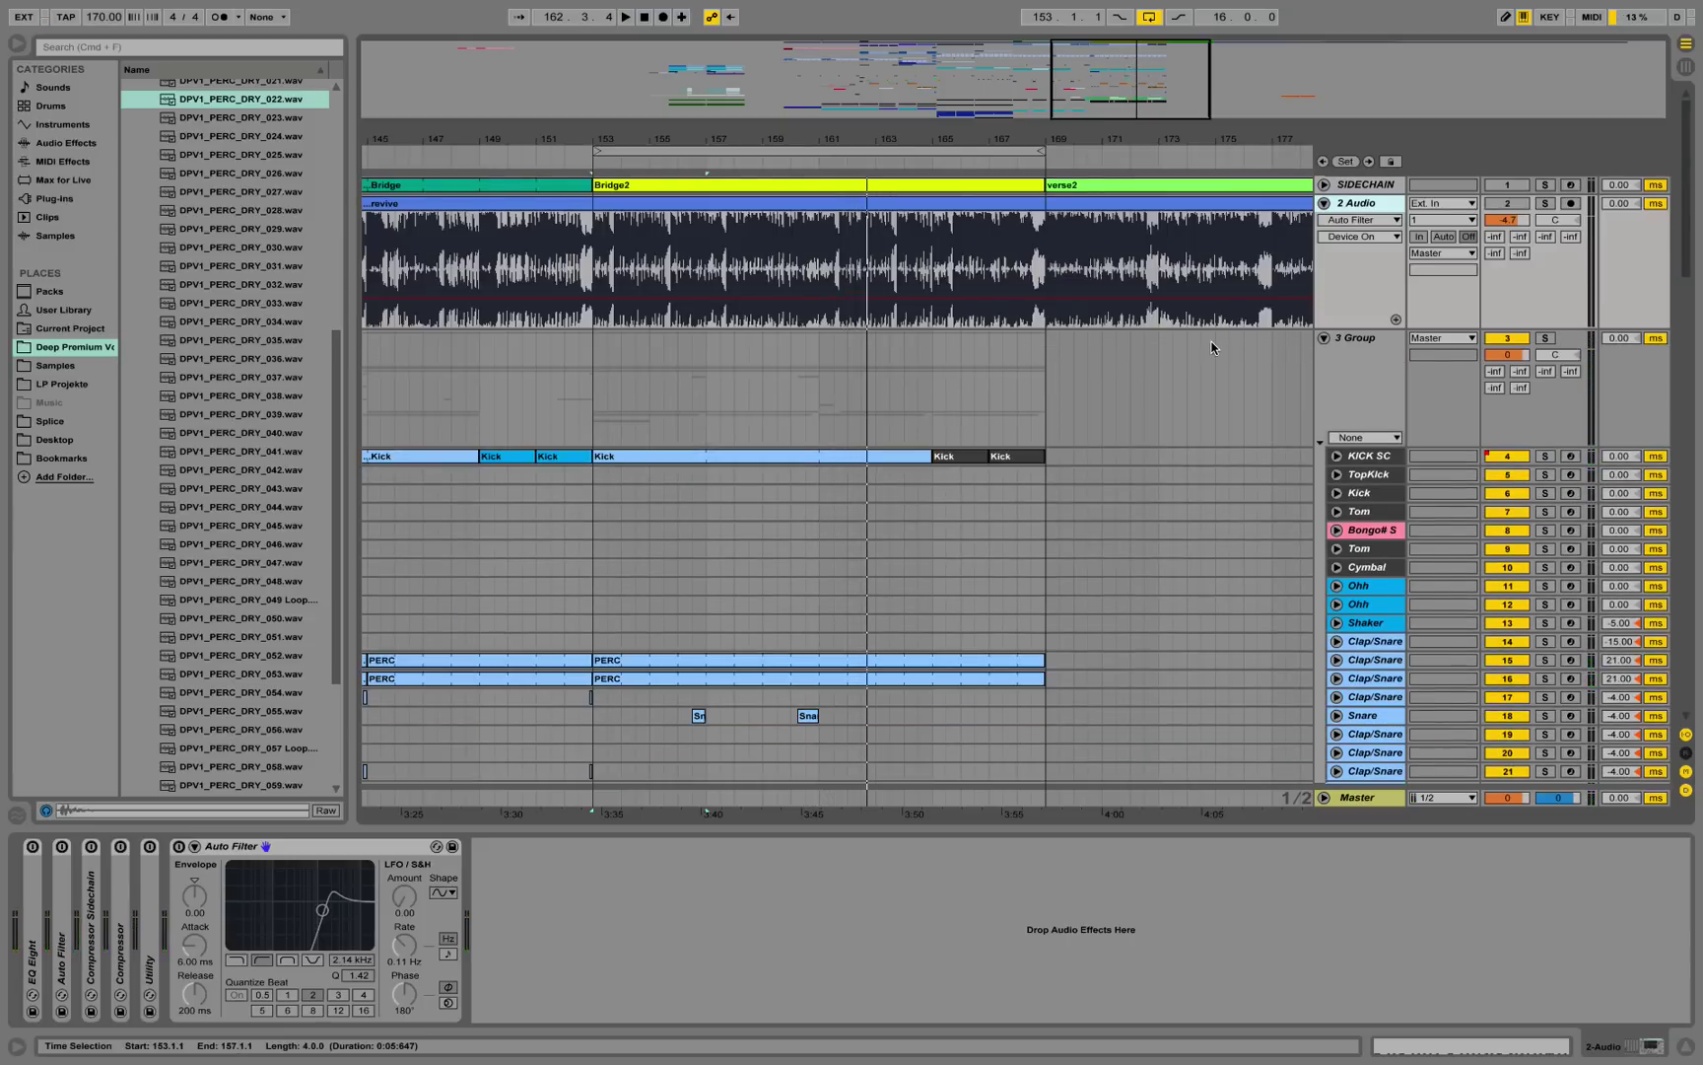